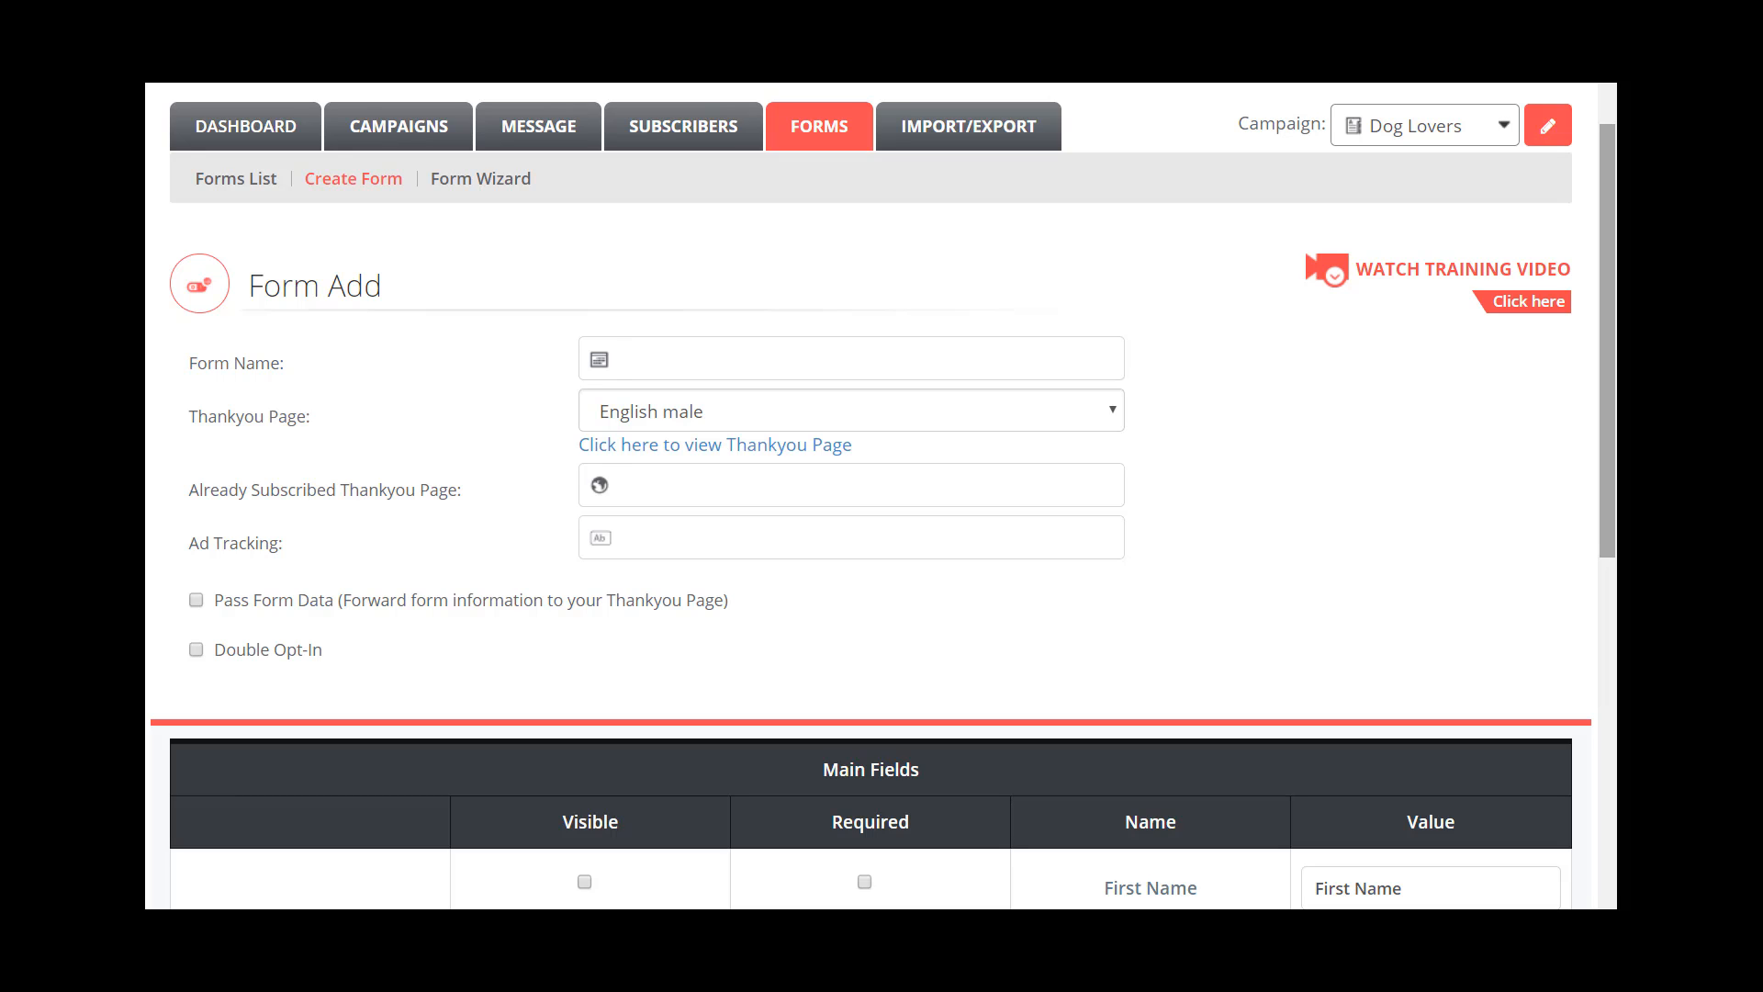
Choose the Dog Lovers campaign and name the new form "Dog Lovers Blog".
{"action": "left_click", "coordinate": [1411, 131]}
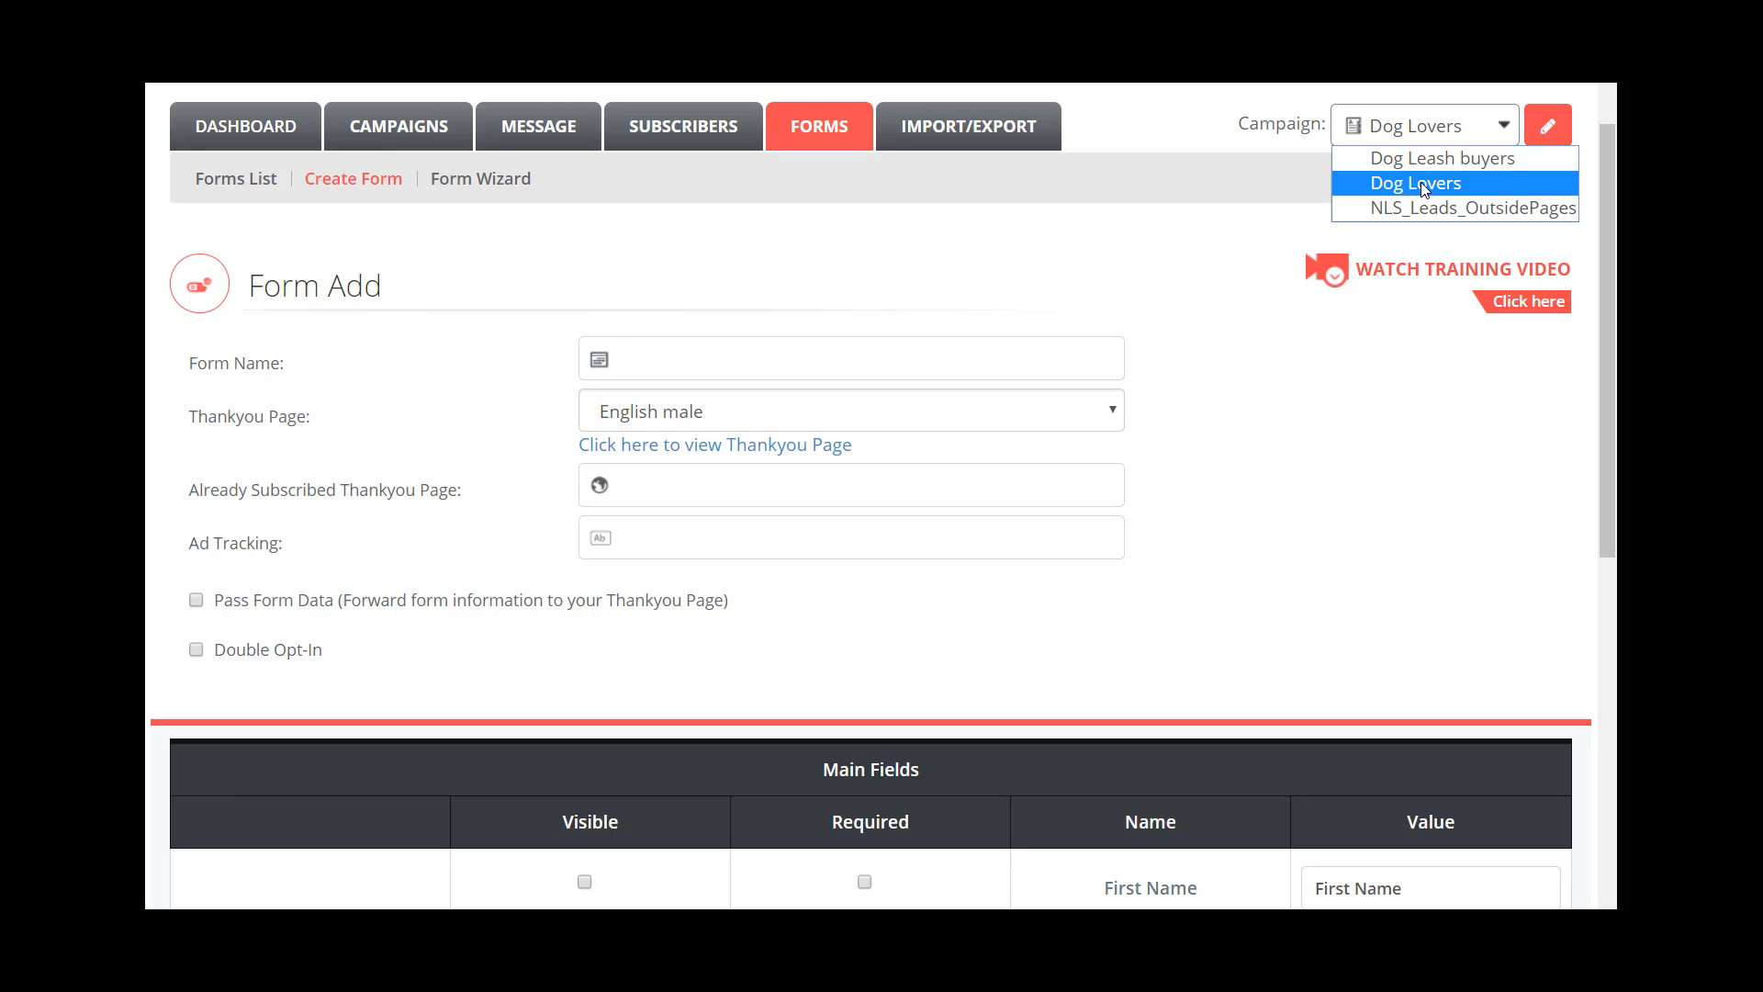
{"action": "left_click", "coordinate": [1421, 186]}
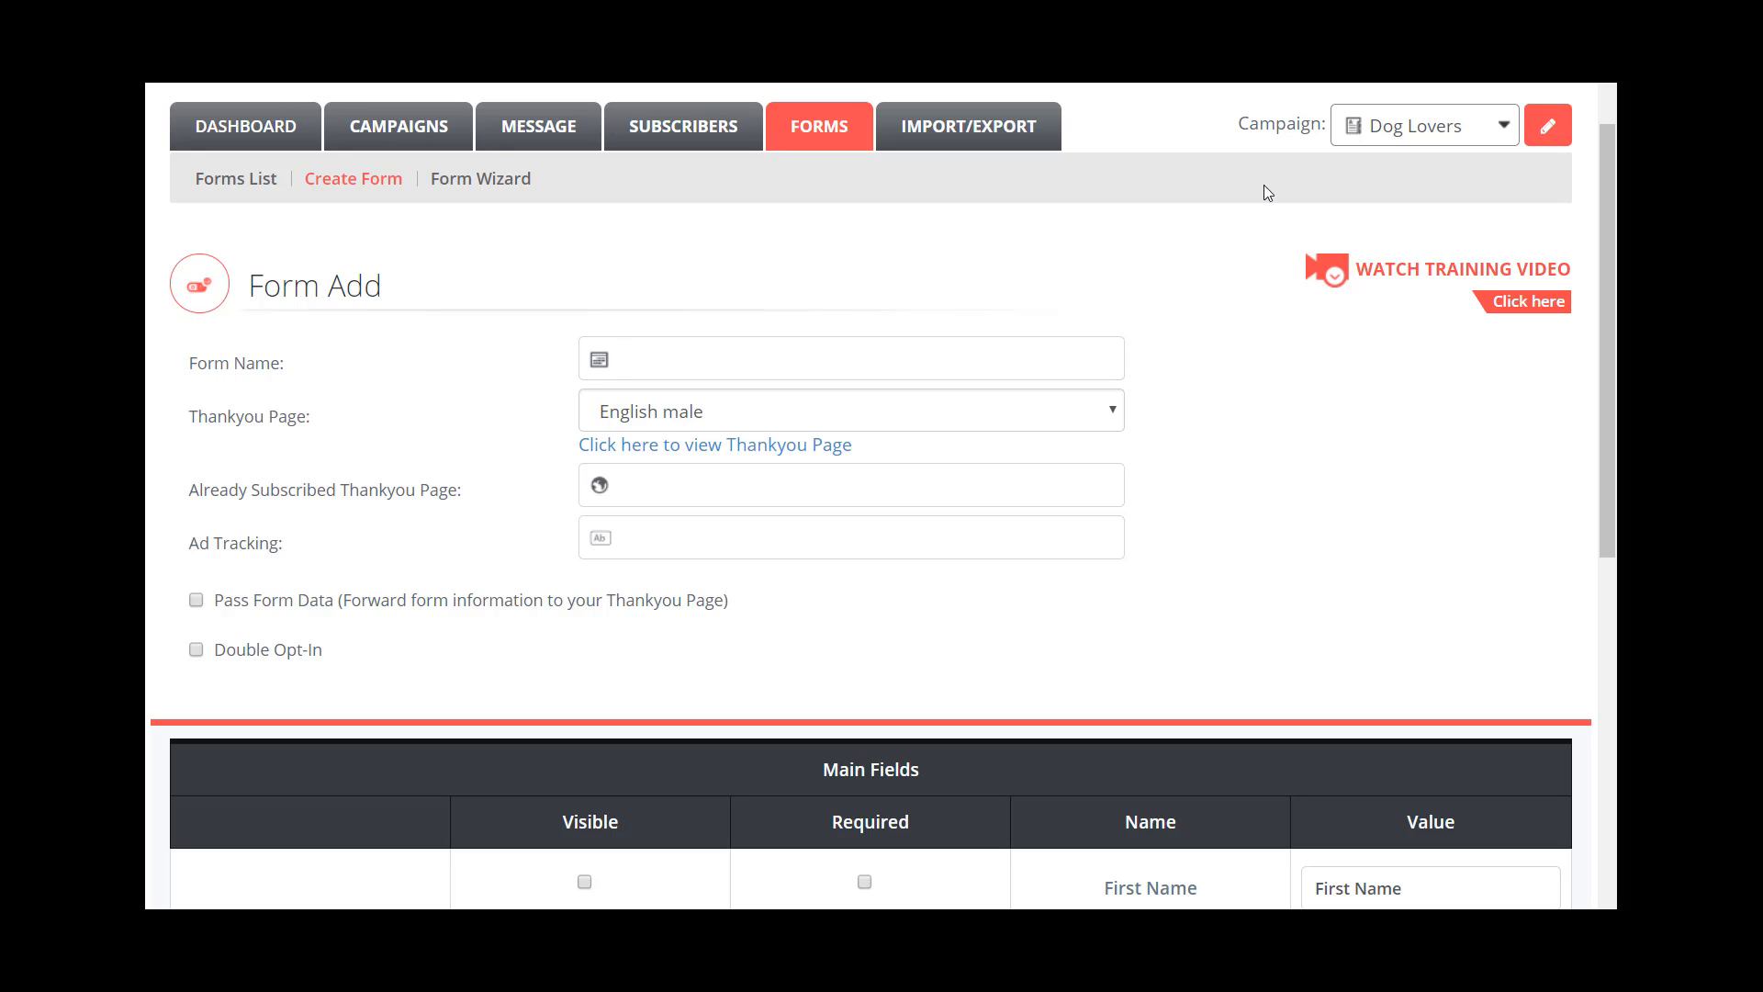
{"action": "left_click", "coordinate": [762, 352]}
{"action": "type", "text": "Dog"}
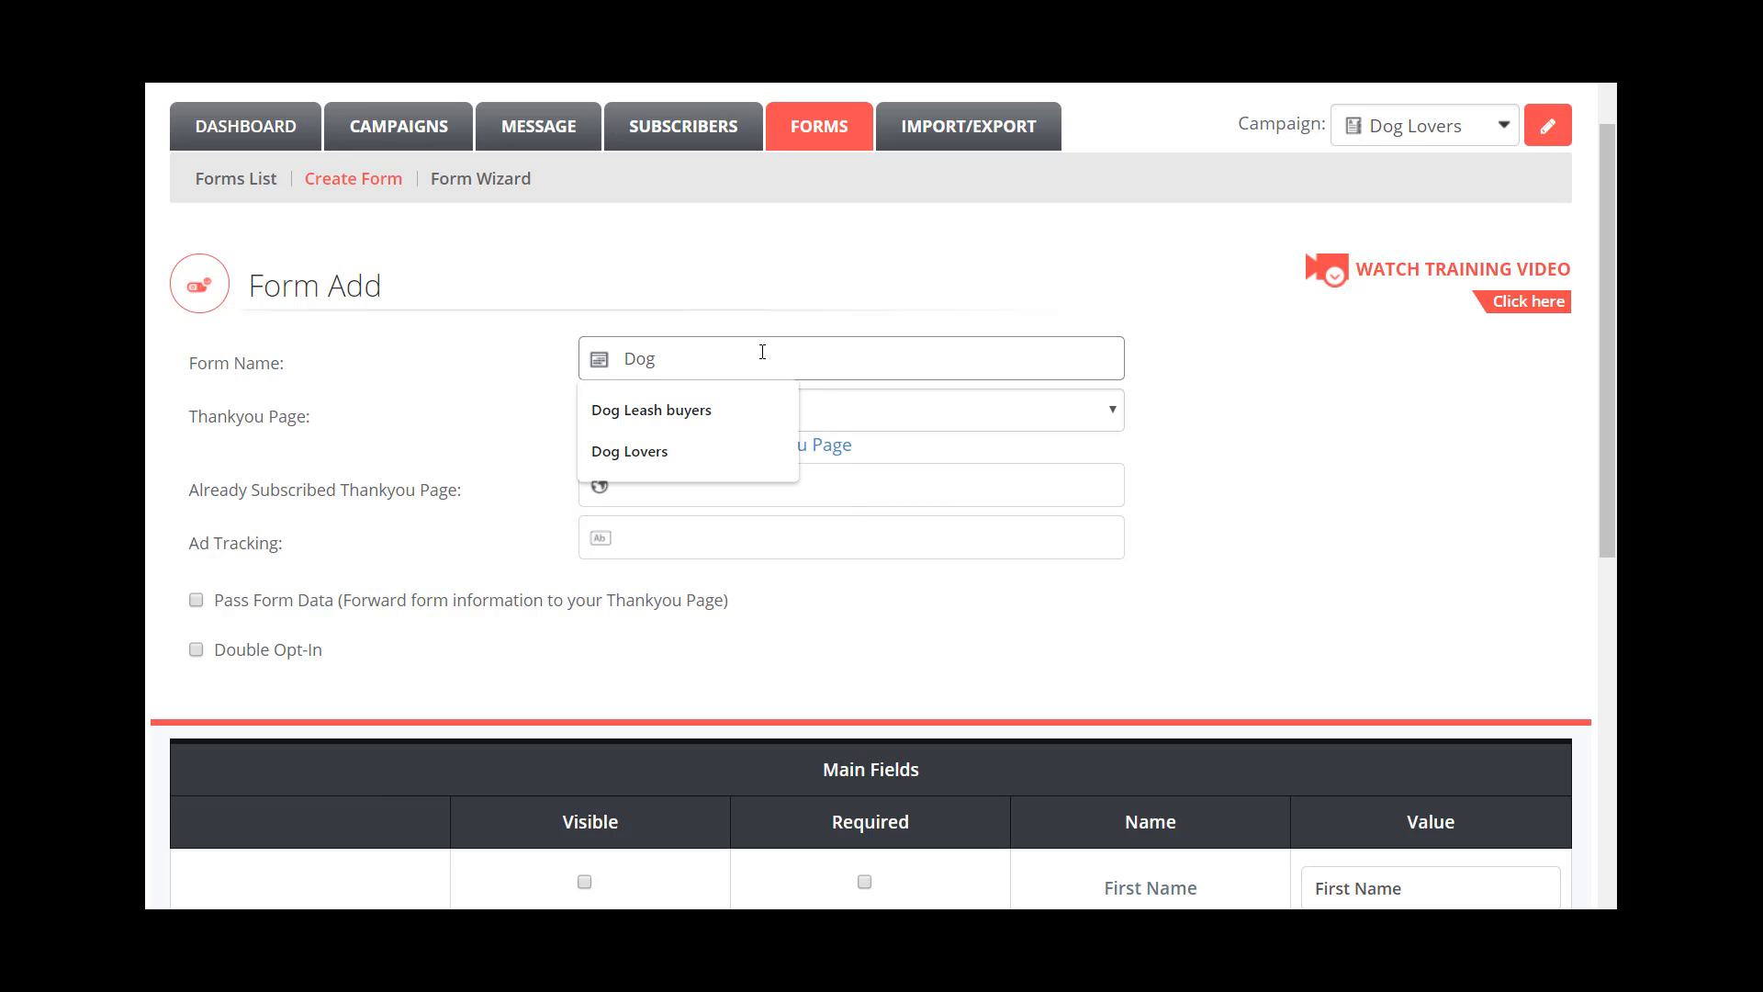
{"action": "type", "text": " Lovers"}
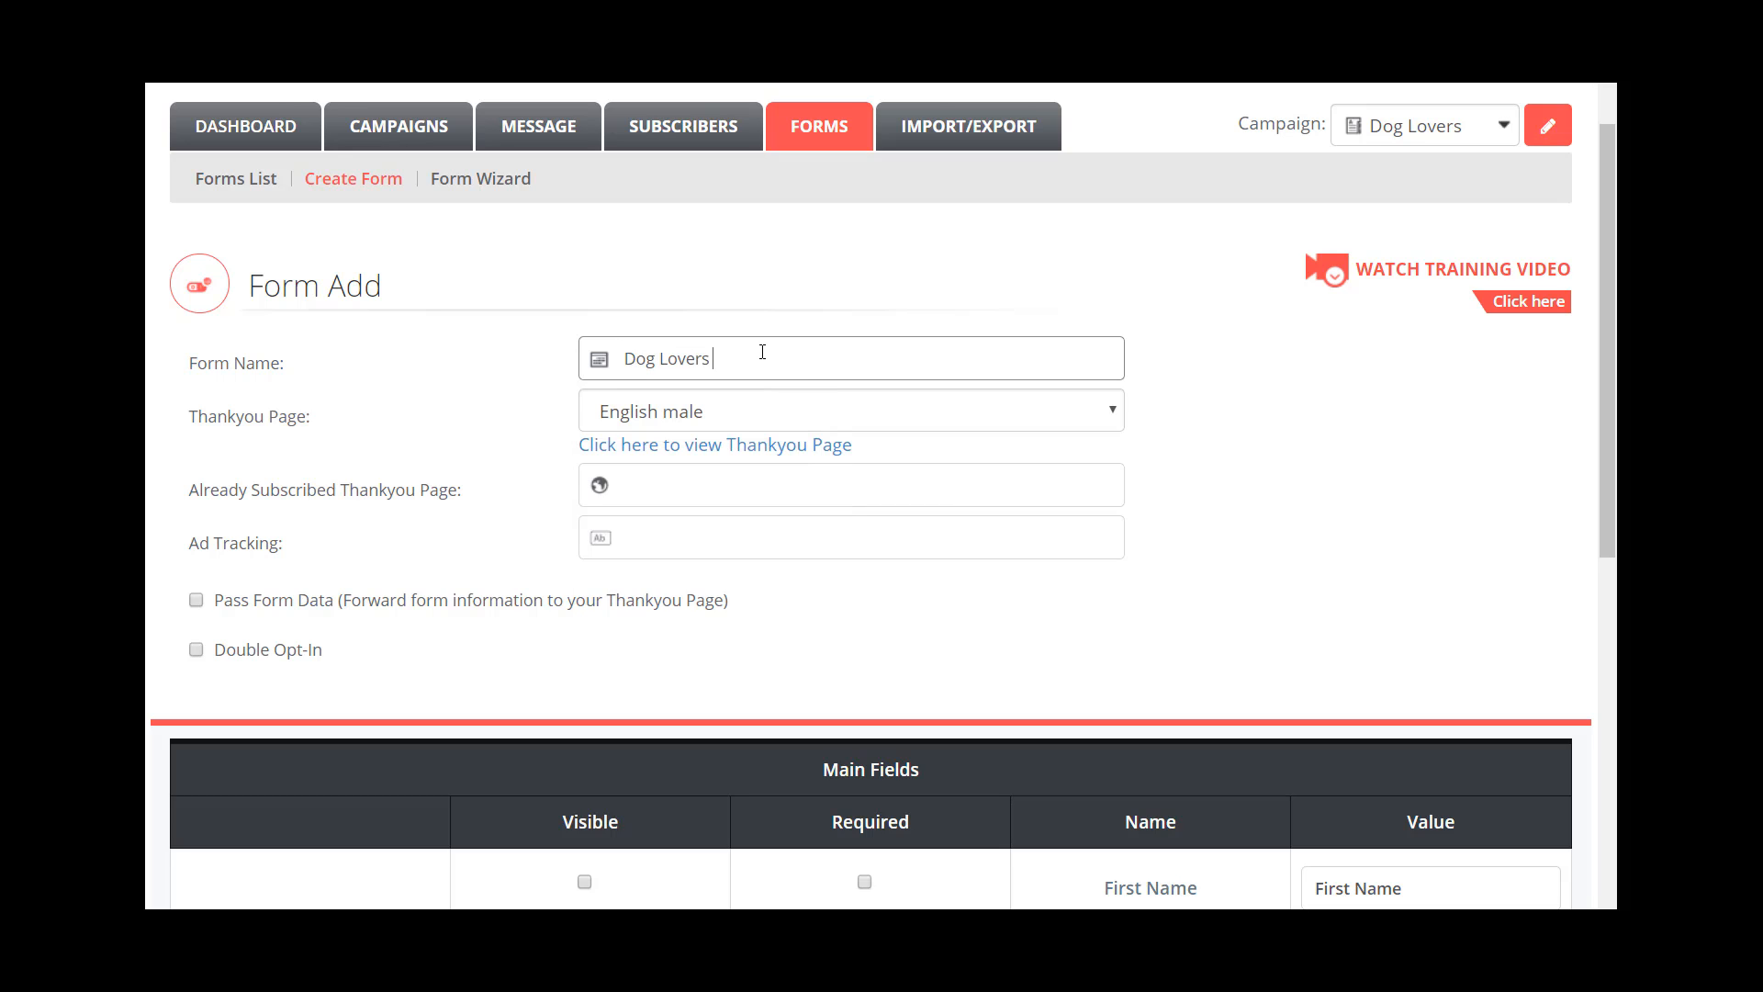
{"action": "type", "text": " Blog"}
Choose the English male thank-you page, preview its content and play button, and close the preview.
{"action": "left_click", "coordinate": [709, 419]}
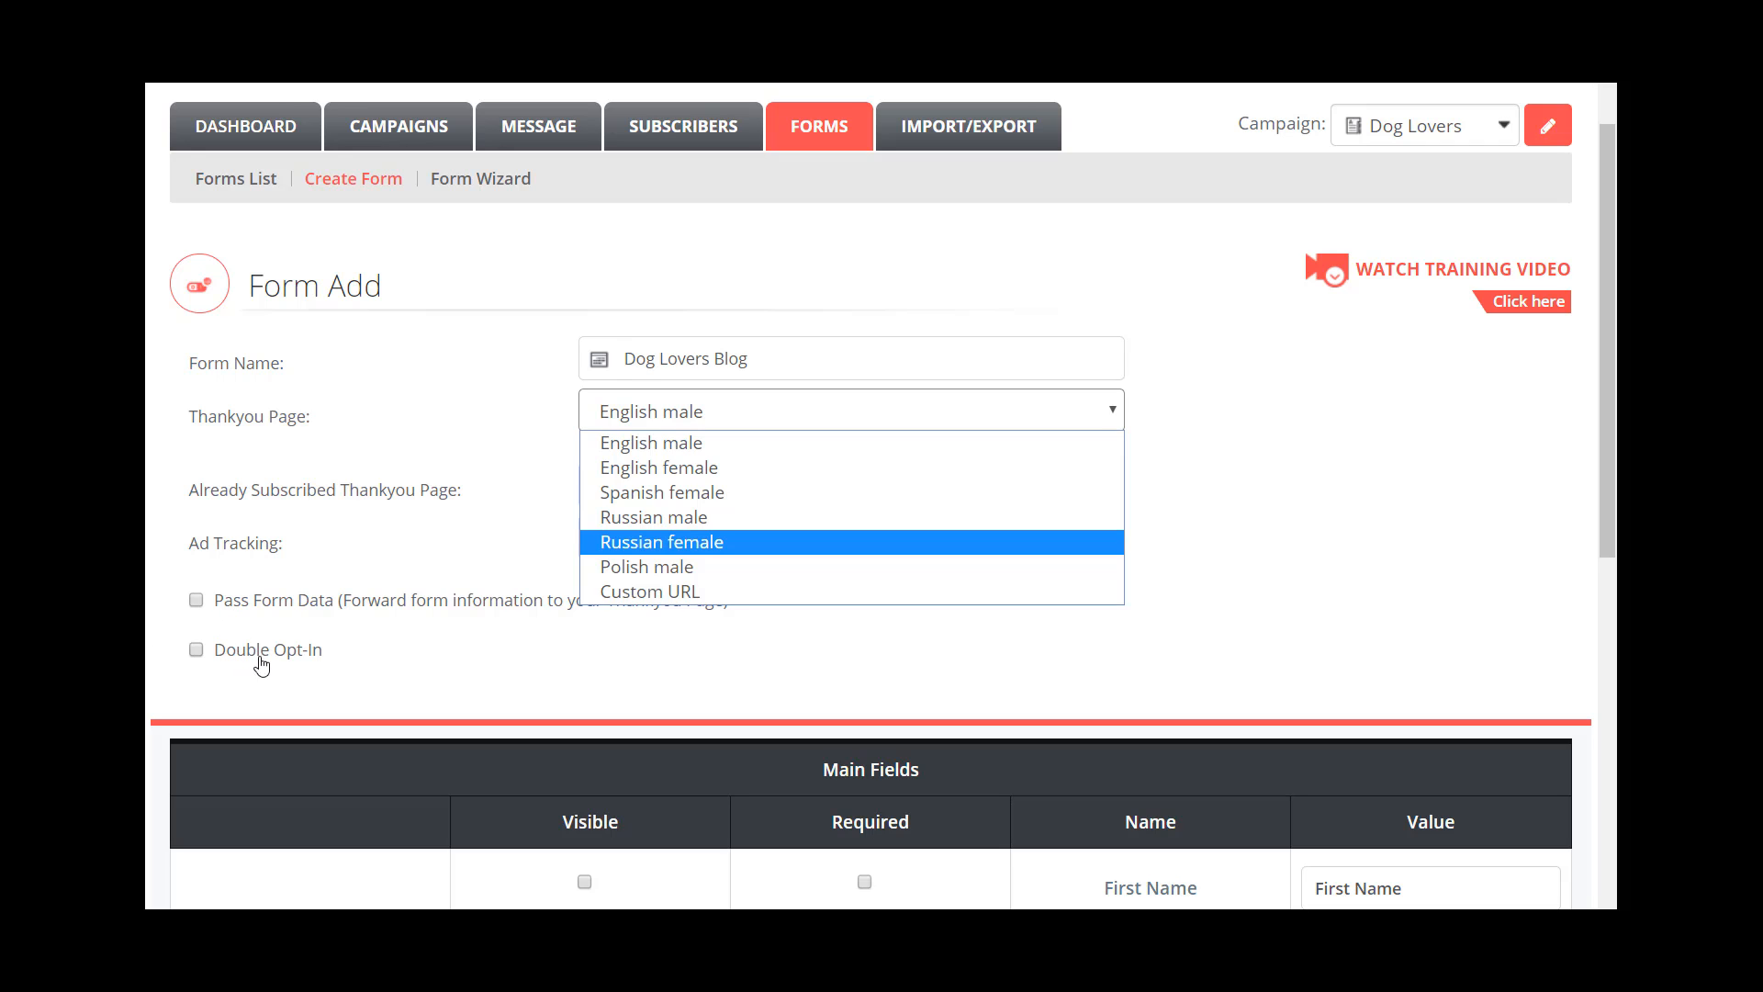
{"action": "left_click", "coordinate": [632, 446]}
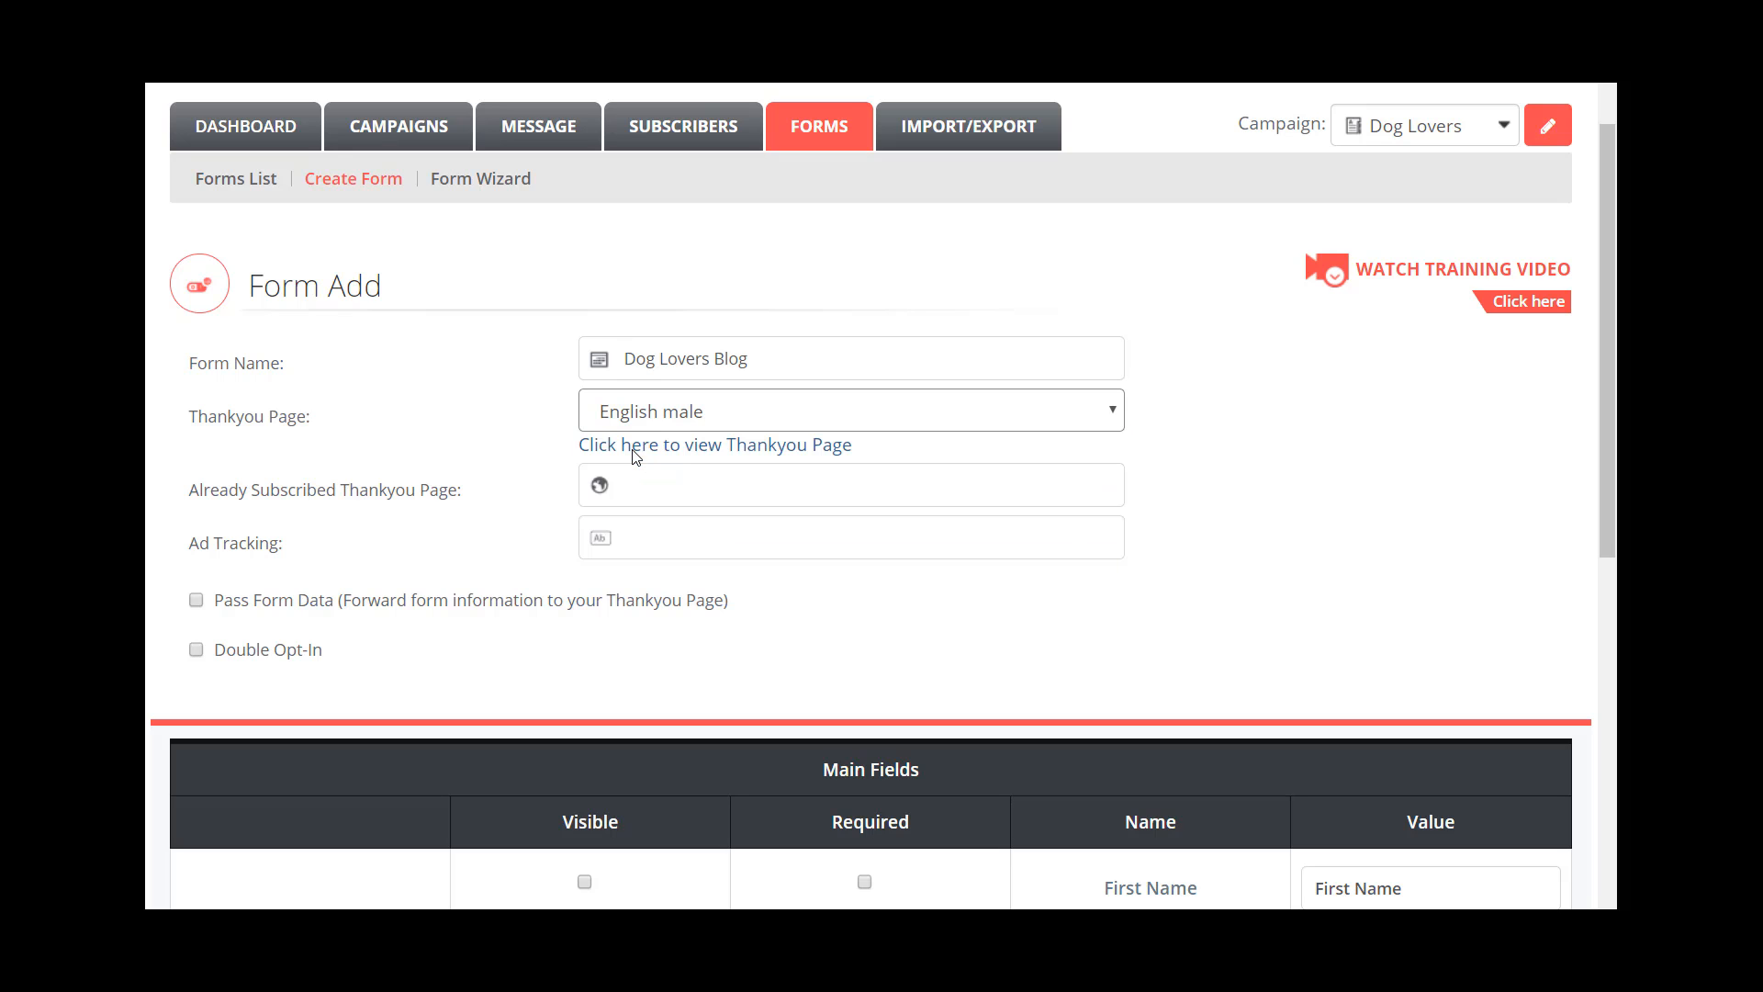
{"action": "left_click", "coordinate": [689, 446]}
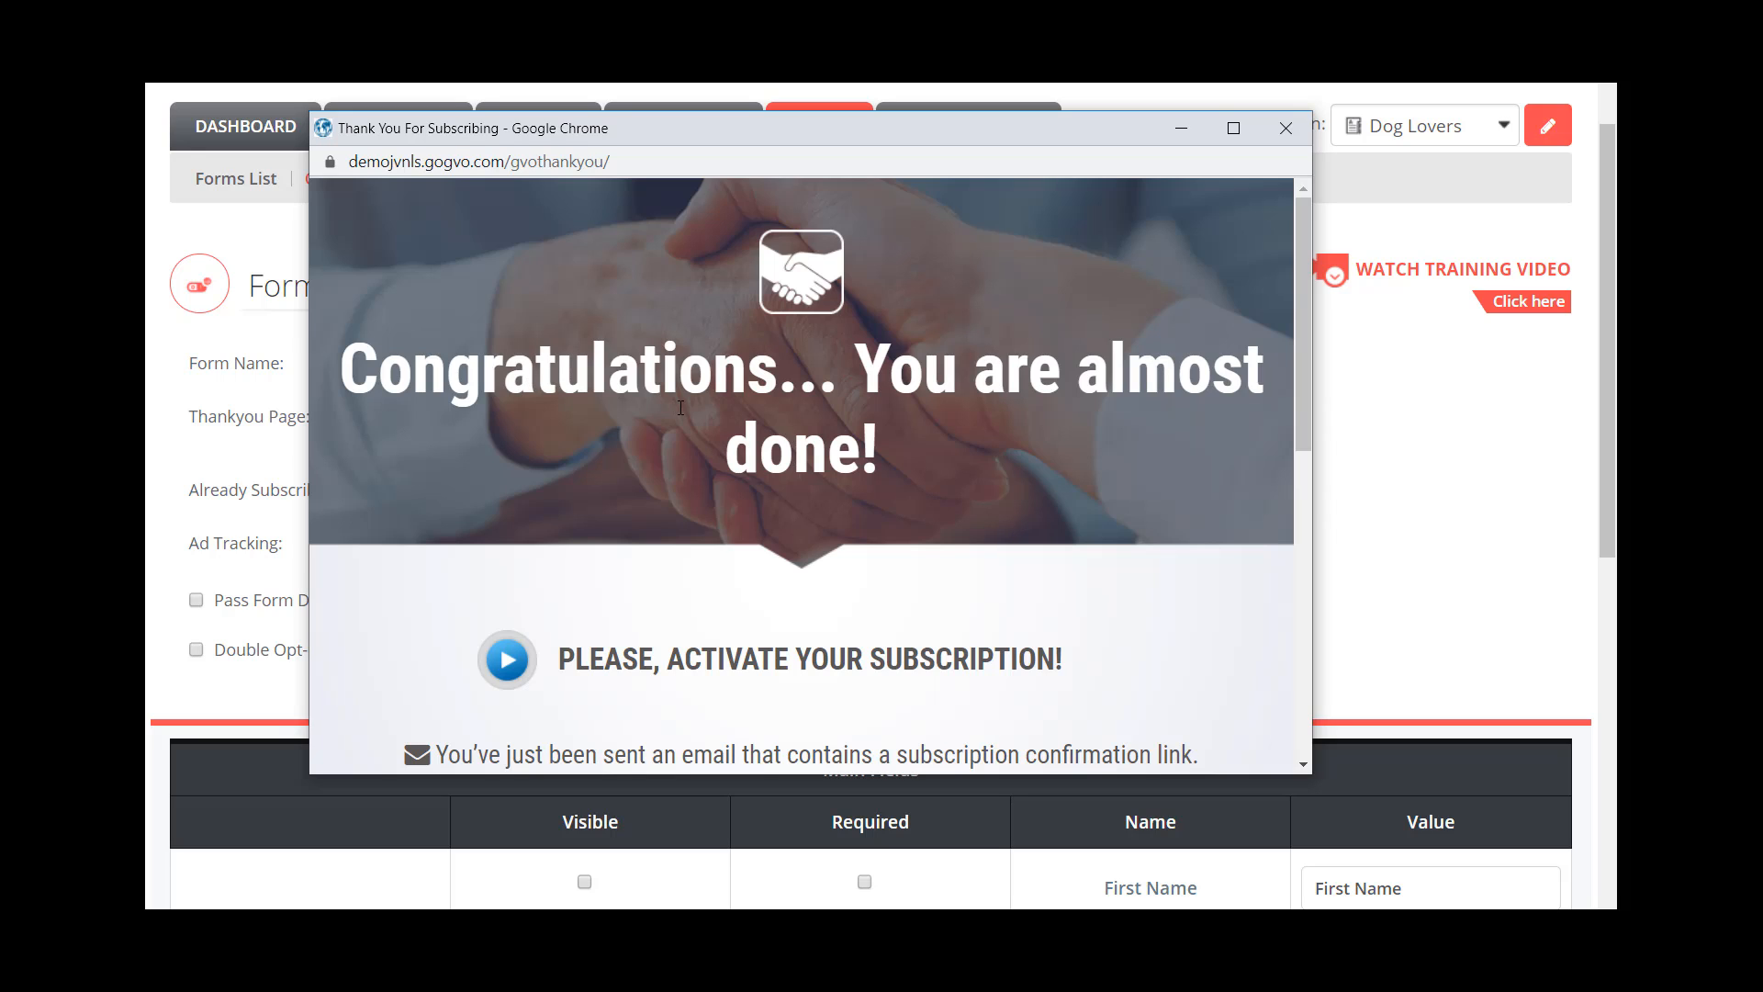
{"action": "scroll", "coordinate": [818, 613], "scroll_direction": "down", "scroll_amount": 4}
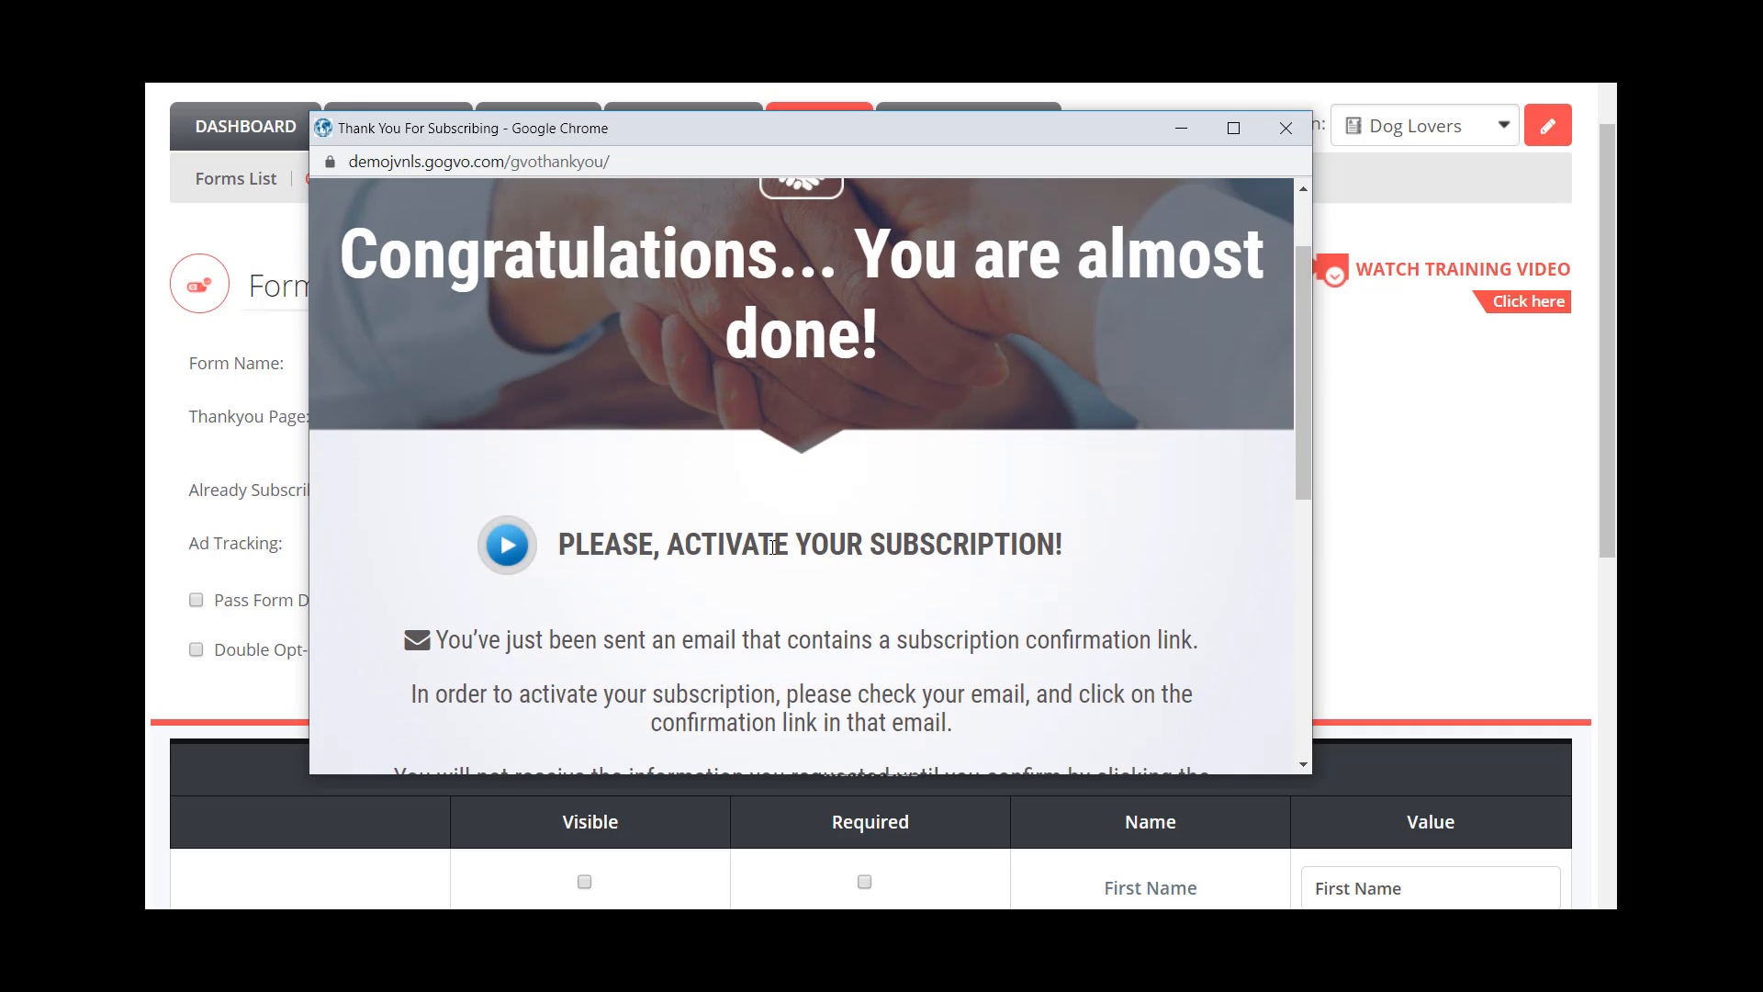
{"action": "scroll", "coordinate": [801, 336], "scroll_direction": "down", "scroll_amount": 3}
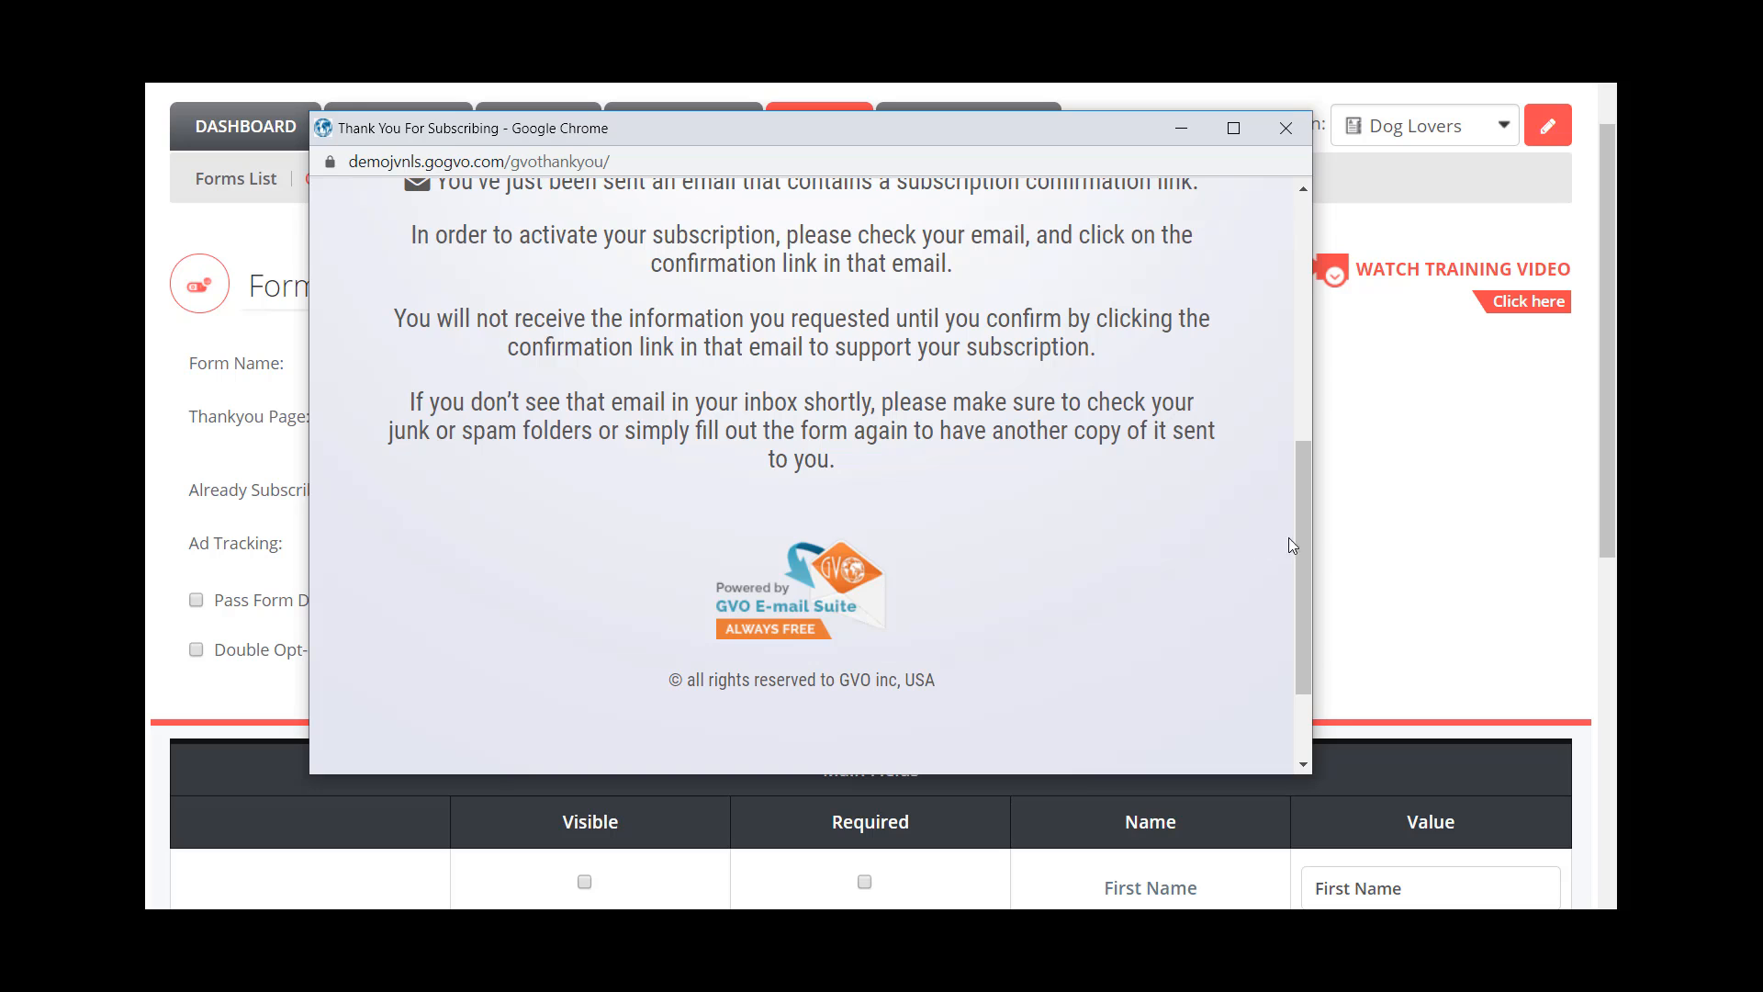
{"action": "left_click_drag", "start_coordinate": [1303, 536], "coordinate": [1285, 421]}
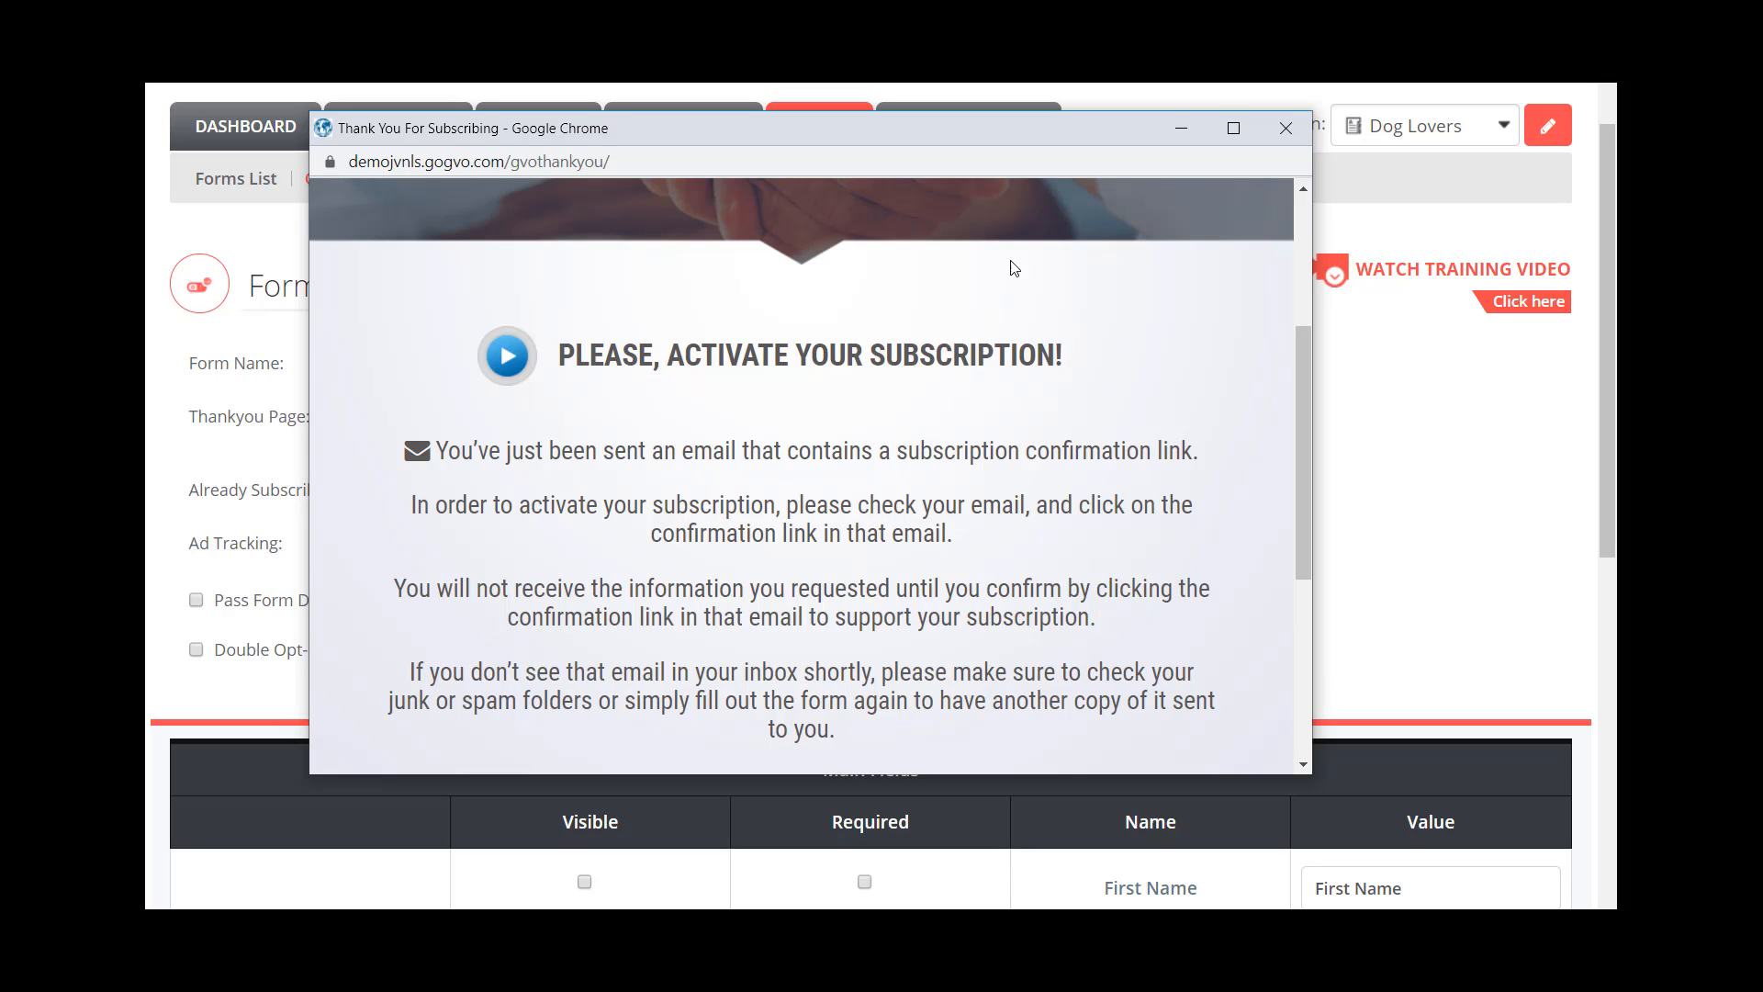
{"action": "left_click", "coordinate": [511, 361]}
{"action": "left_click", "coordinate": [507, 355]}
{"action": "left_click", "coordinate": [1286, 128]}
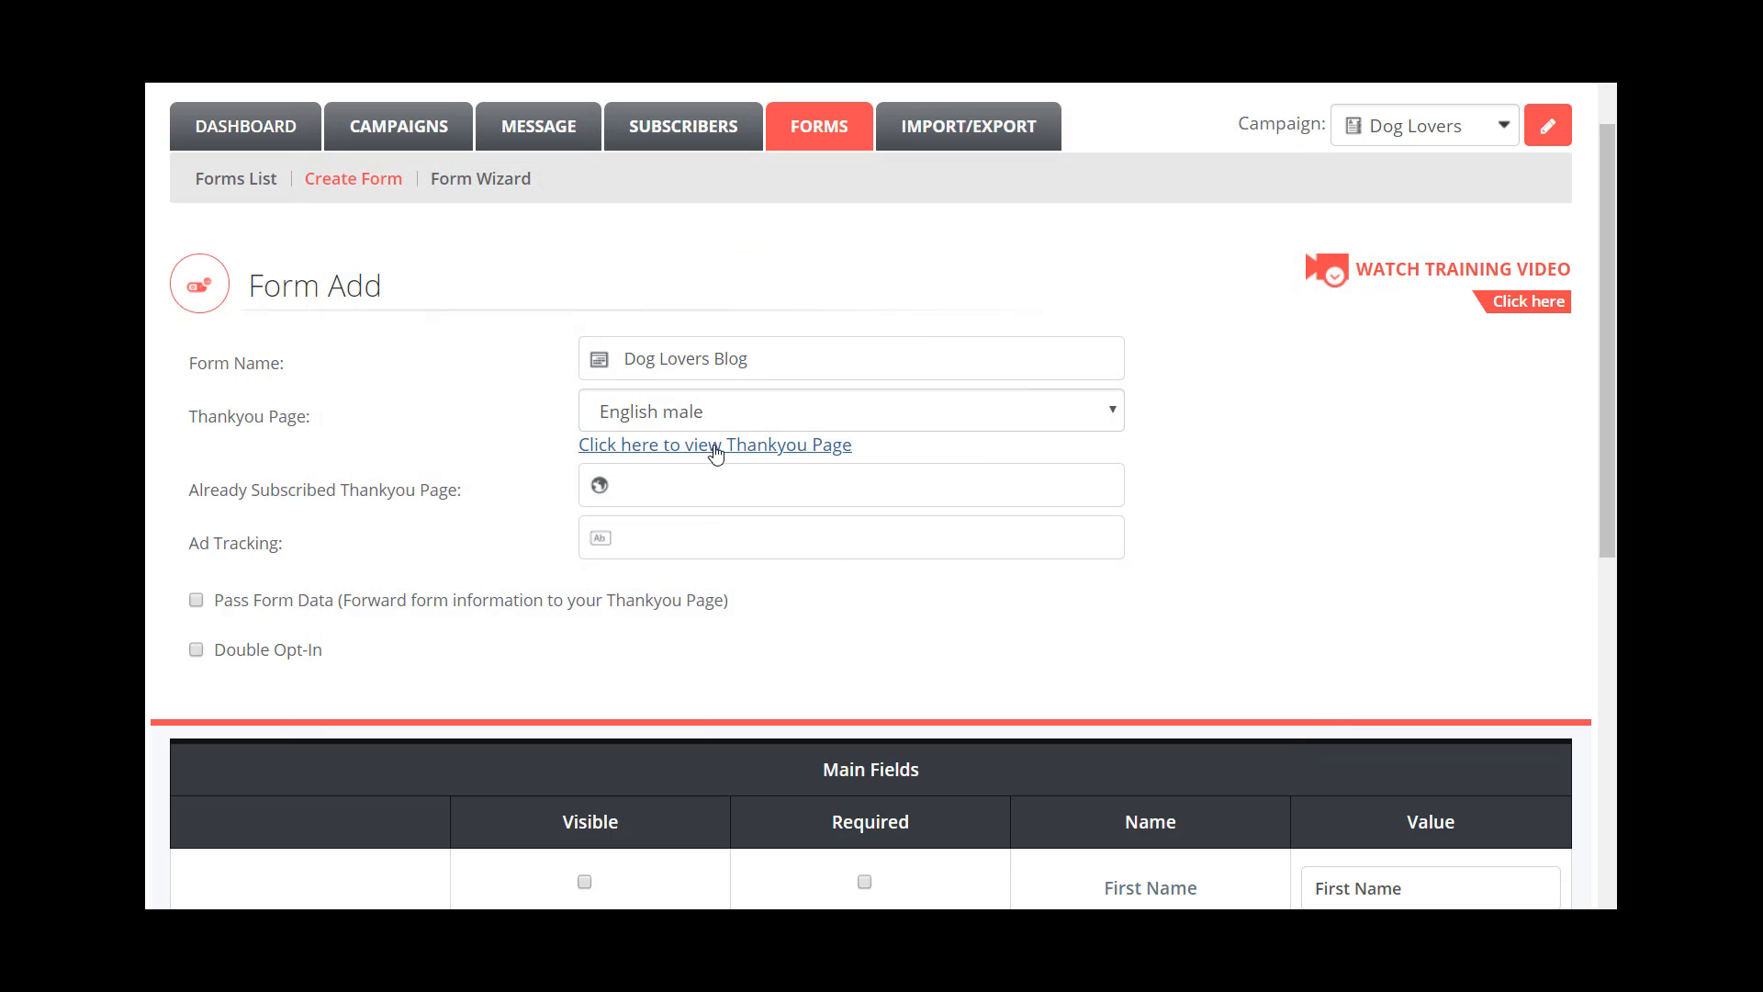
Set the thank-you page to Spanish female, preview its content and play button, and close the preview.
{"action": "left_click", "coordinate": [701, 418]}
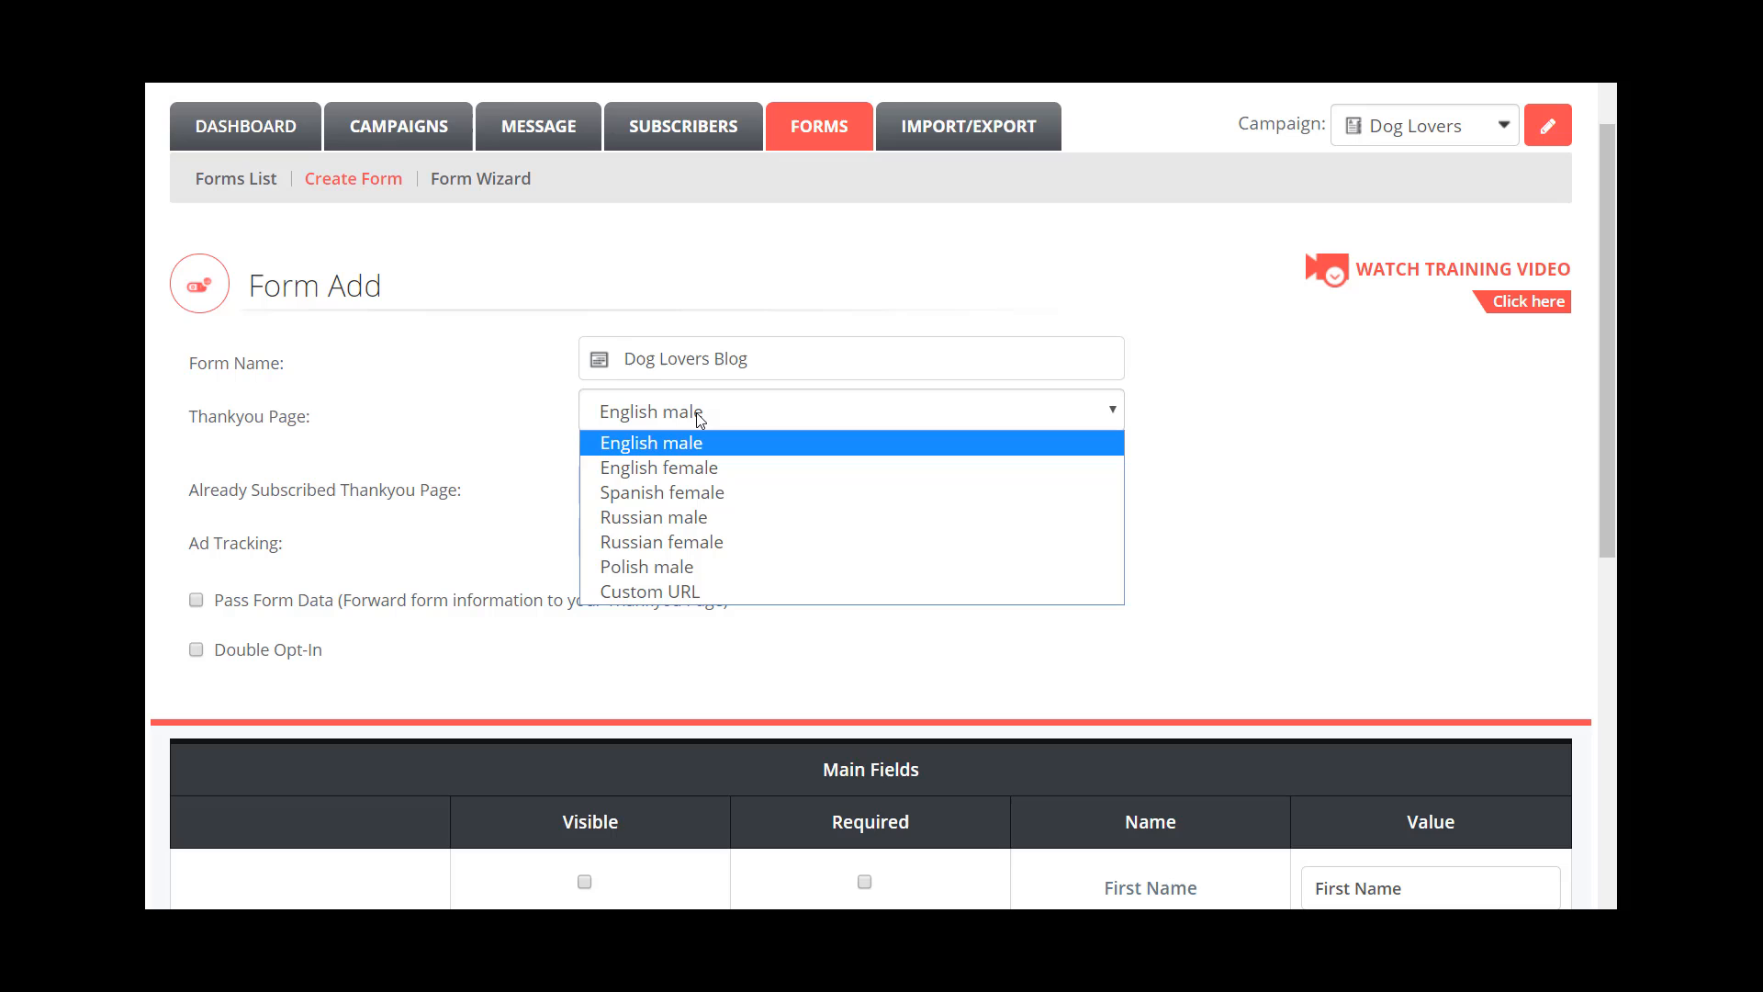
{"action": "left_click", "coordinate": [662, 498]}
{"action": "left_click", "coordinate": [676, 444]}
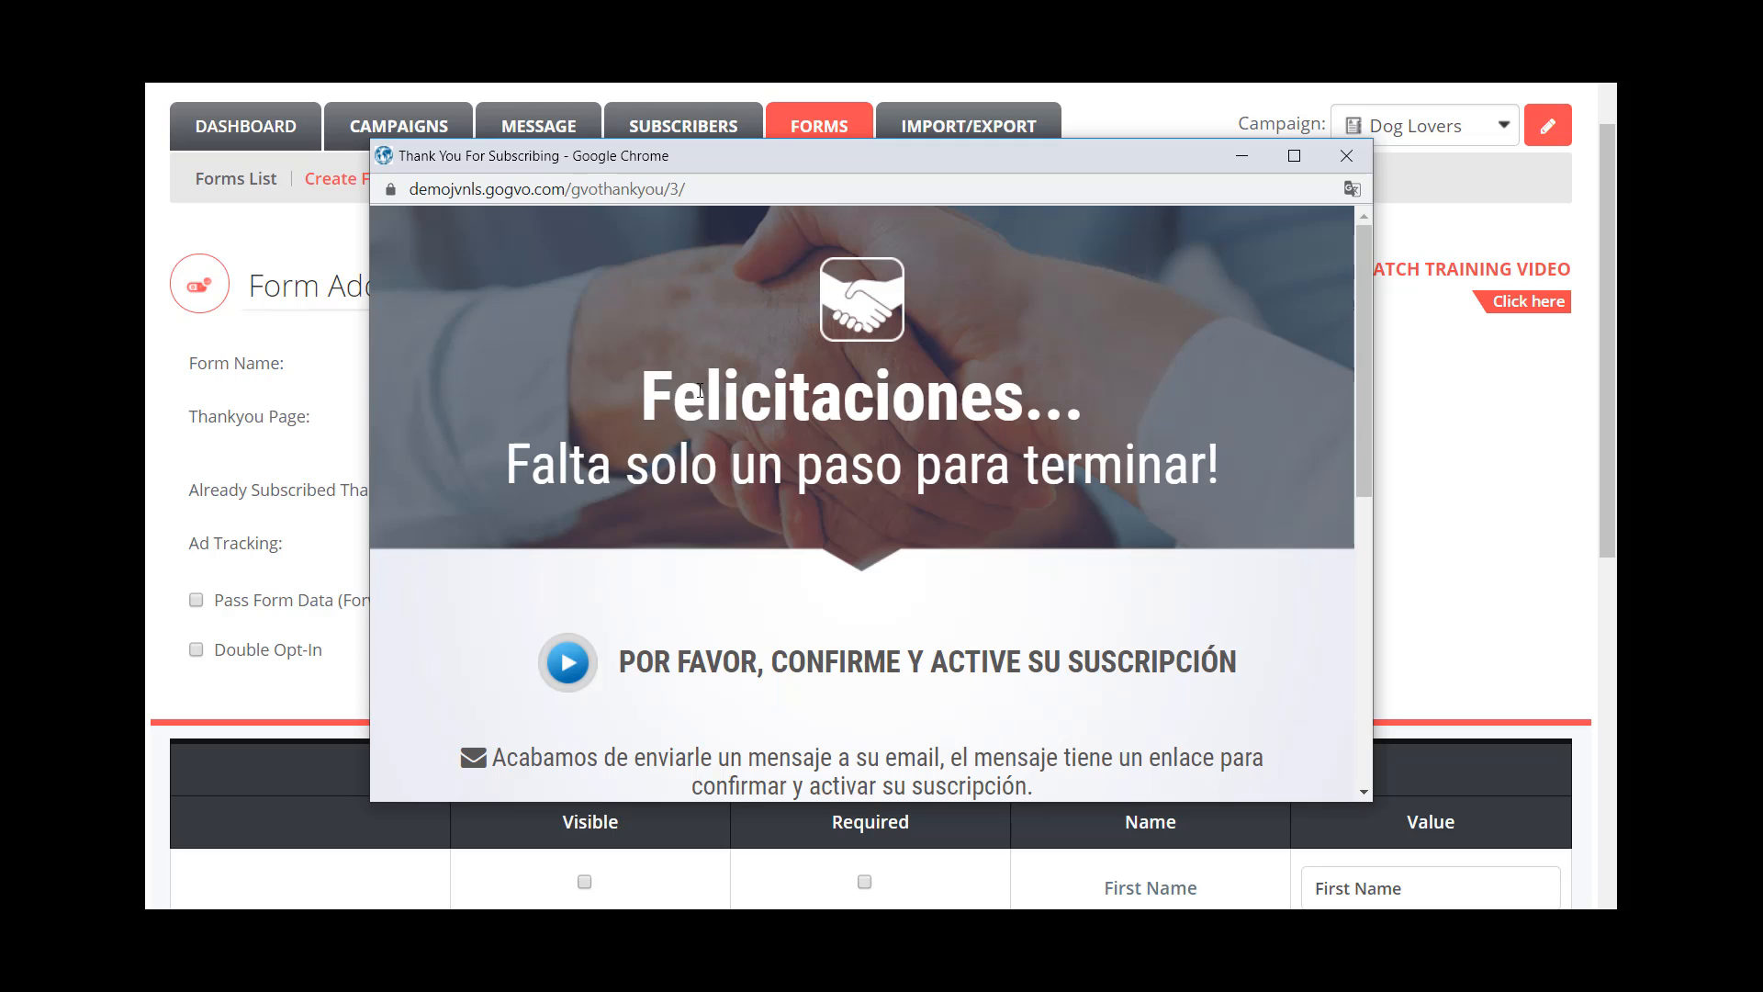
{"action": "left_click_drag", "start_coordinate": [831, 424], "coordinate": [881, 629]}
{"action": "scroll", "coordinate": [881, 630], "scroll_direction": "down", "scroll_amount": 2}
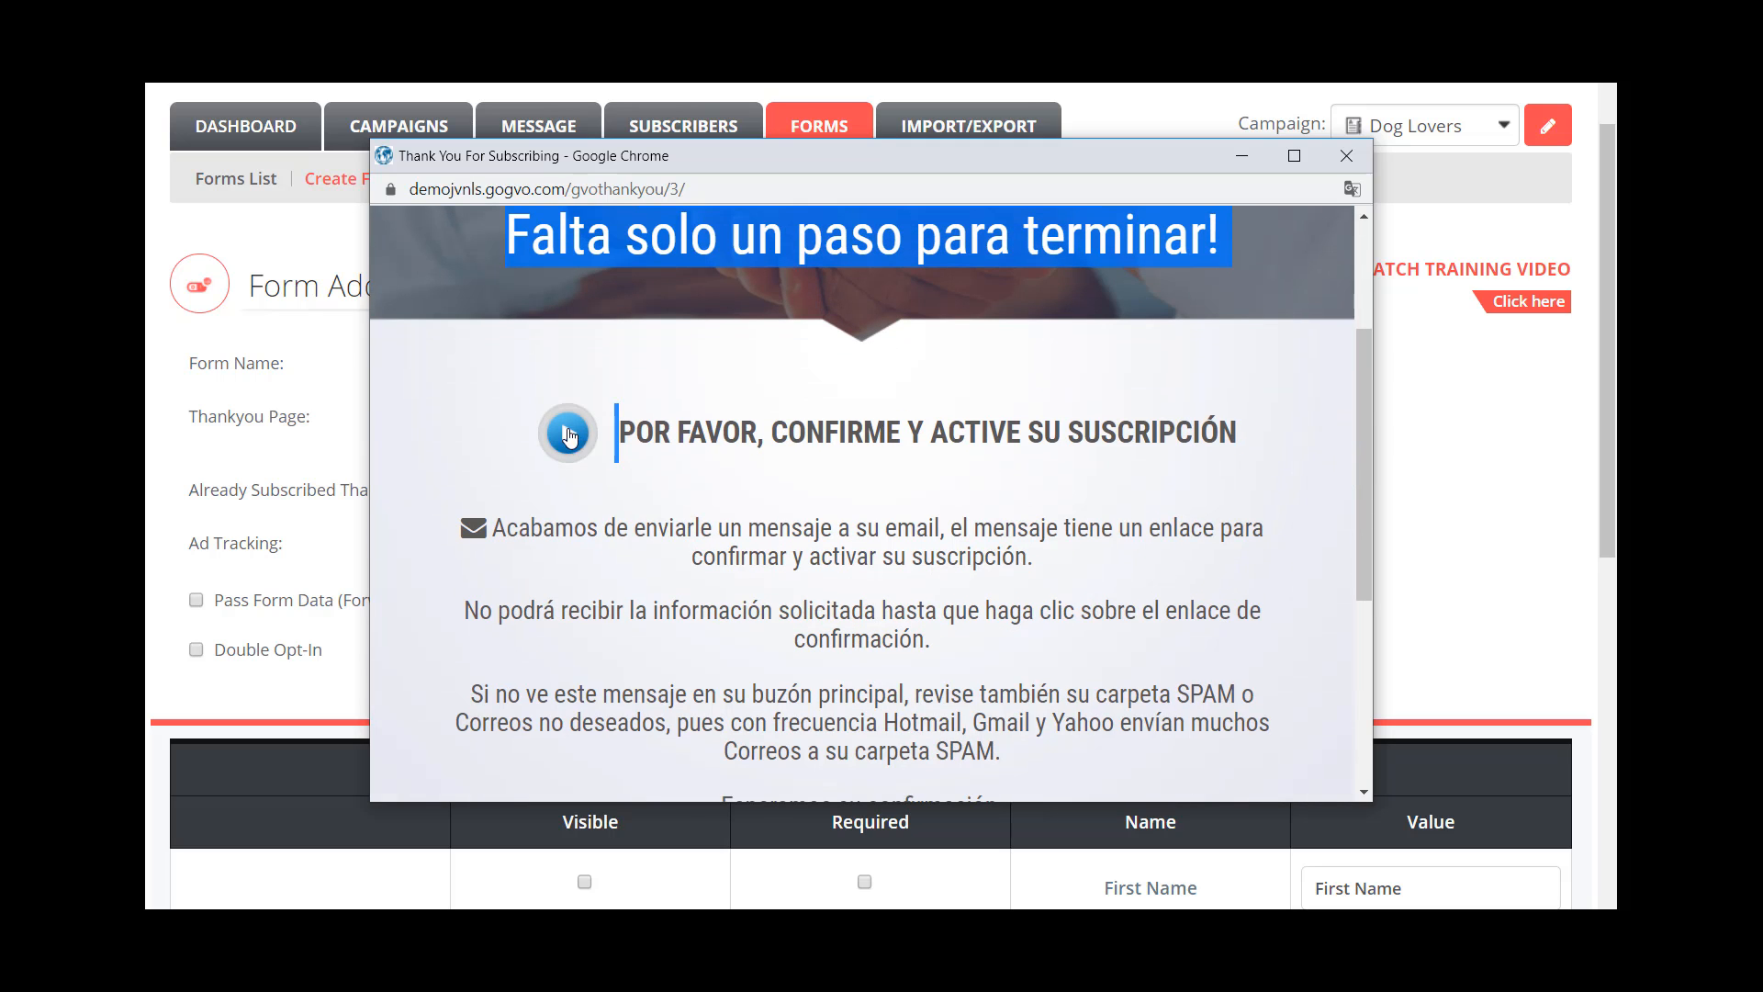
{"action": "left_click", "coordinate": [568, 433]}
{"action": "left_click", "coordinate": [569, 432]}
{"action": "left_click", "coordinate": [1346, 155]}
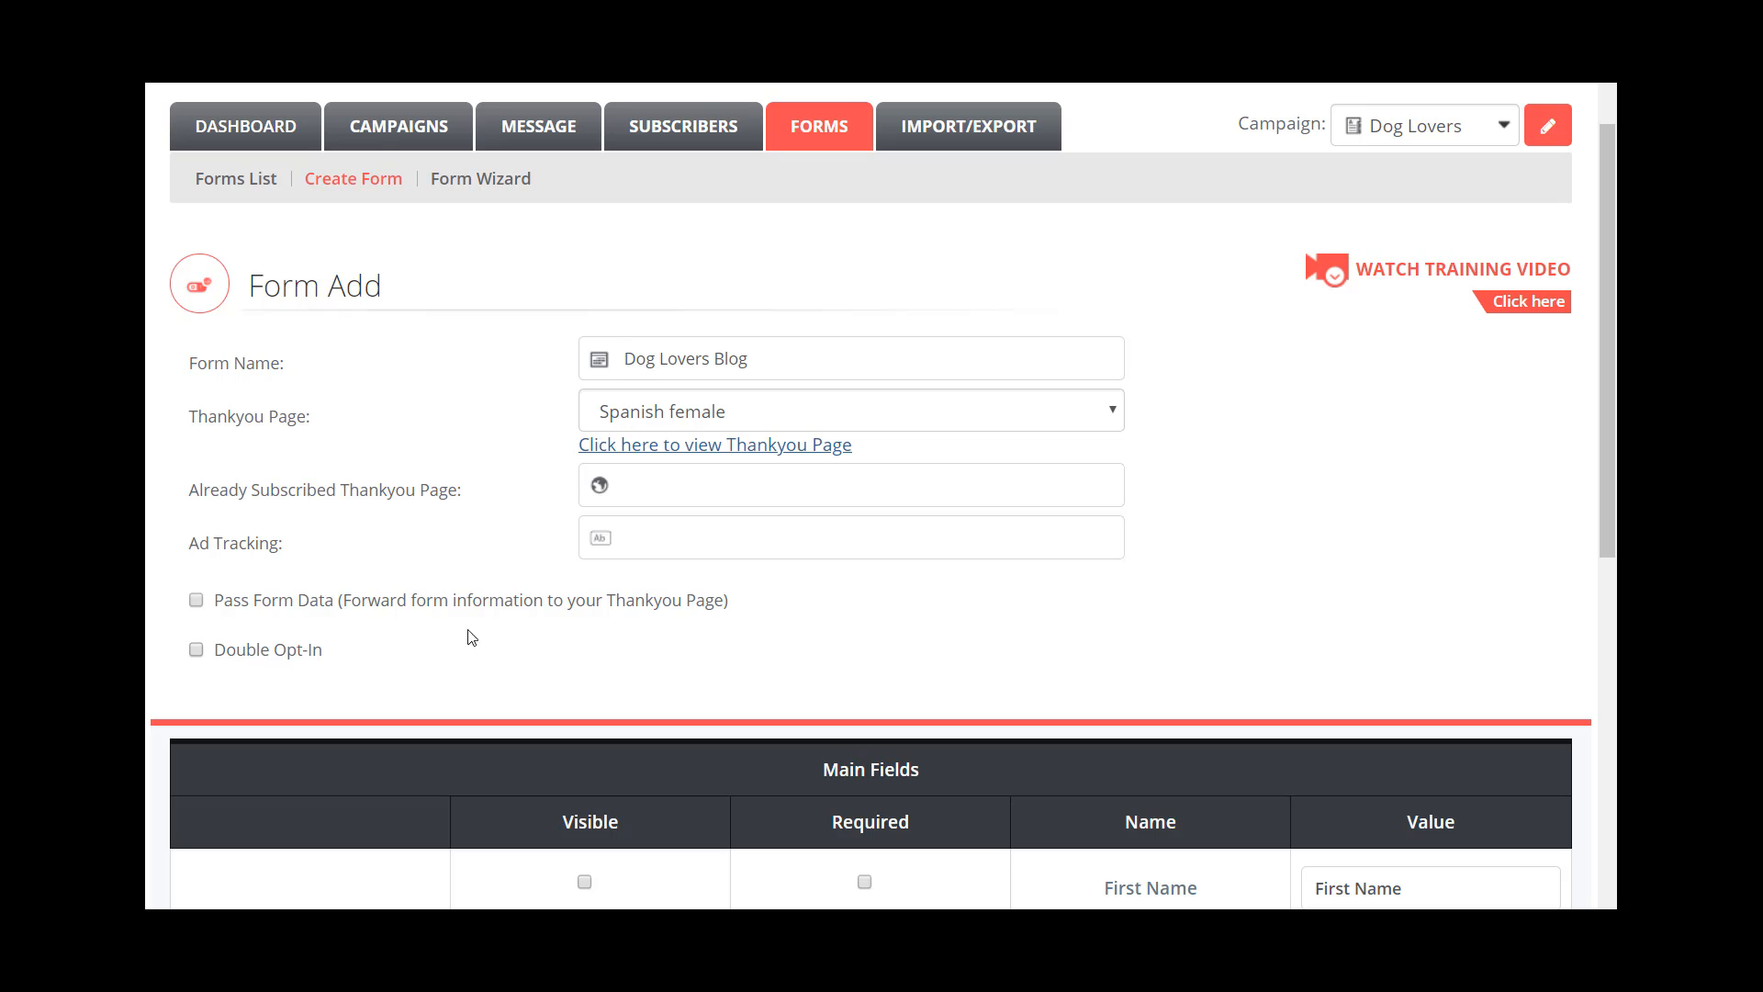
{"action": "left_click", "coordinate": [670, 420]}
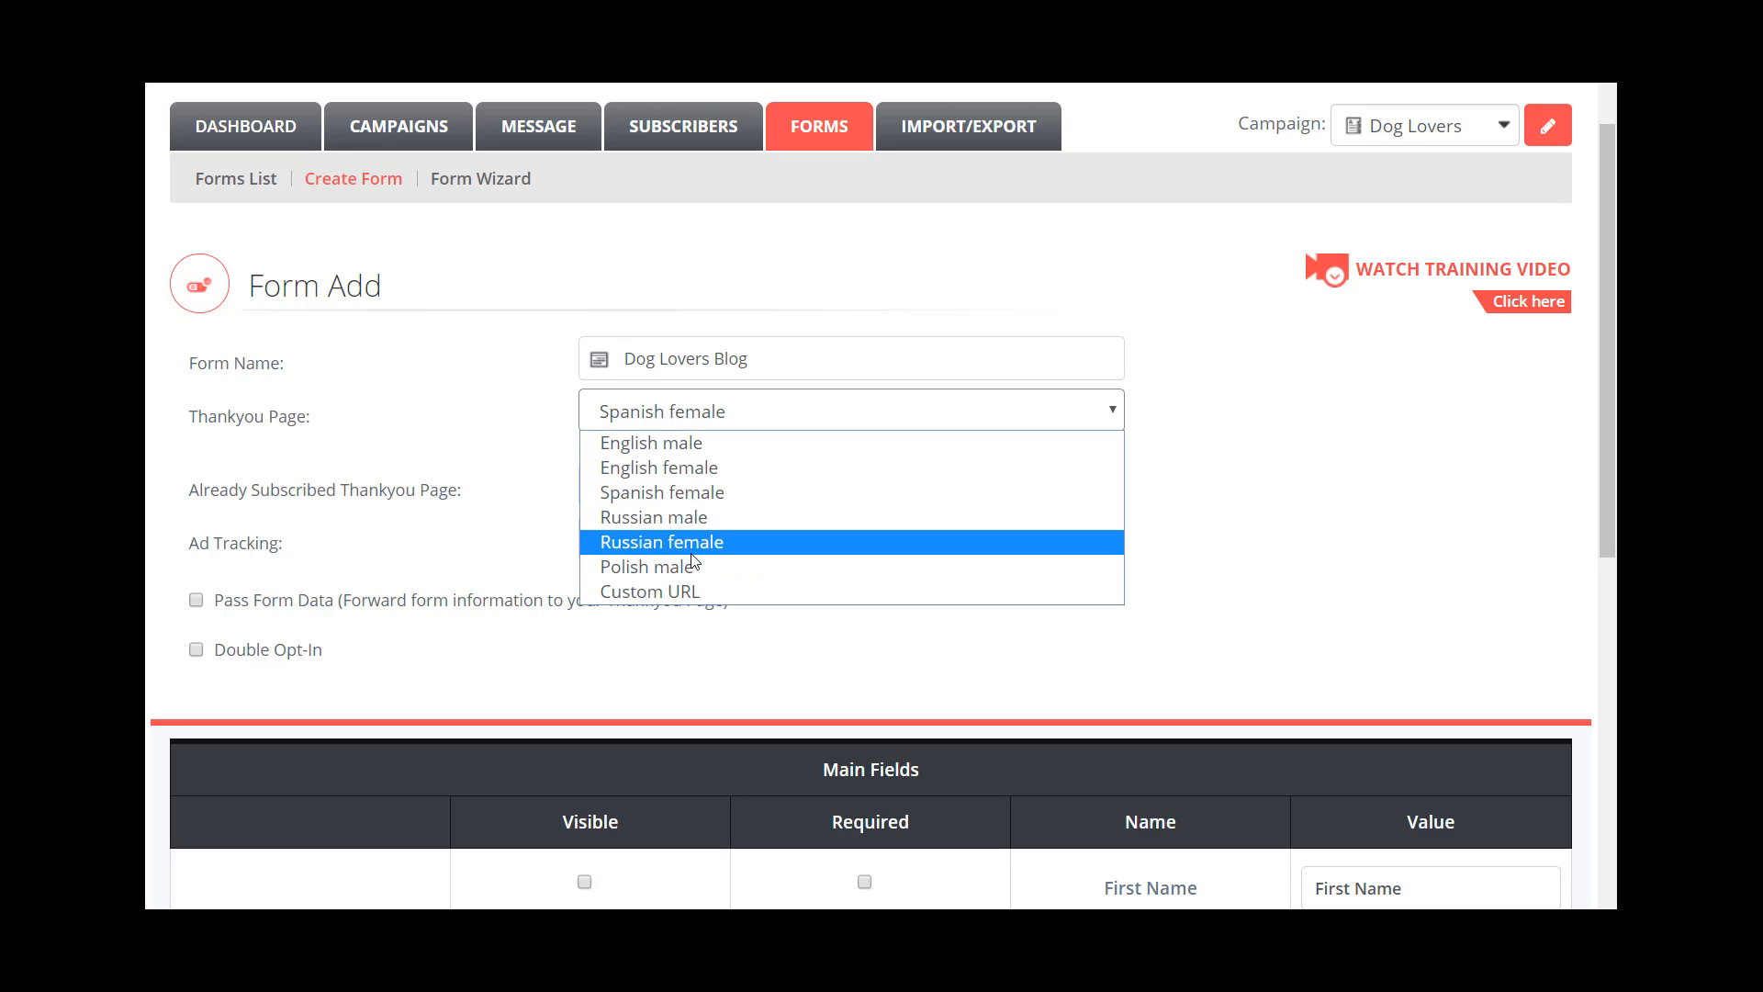
{"action": "left_click", "coordinate": [694, 590]}
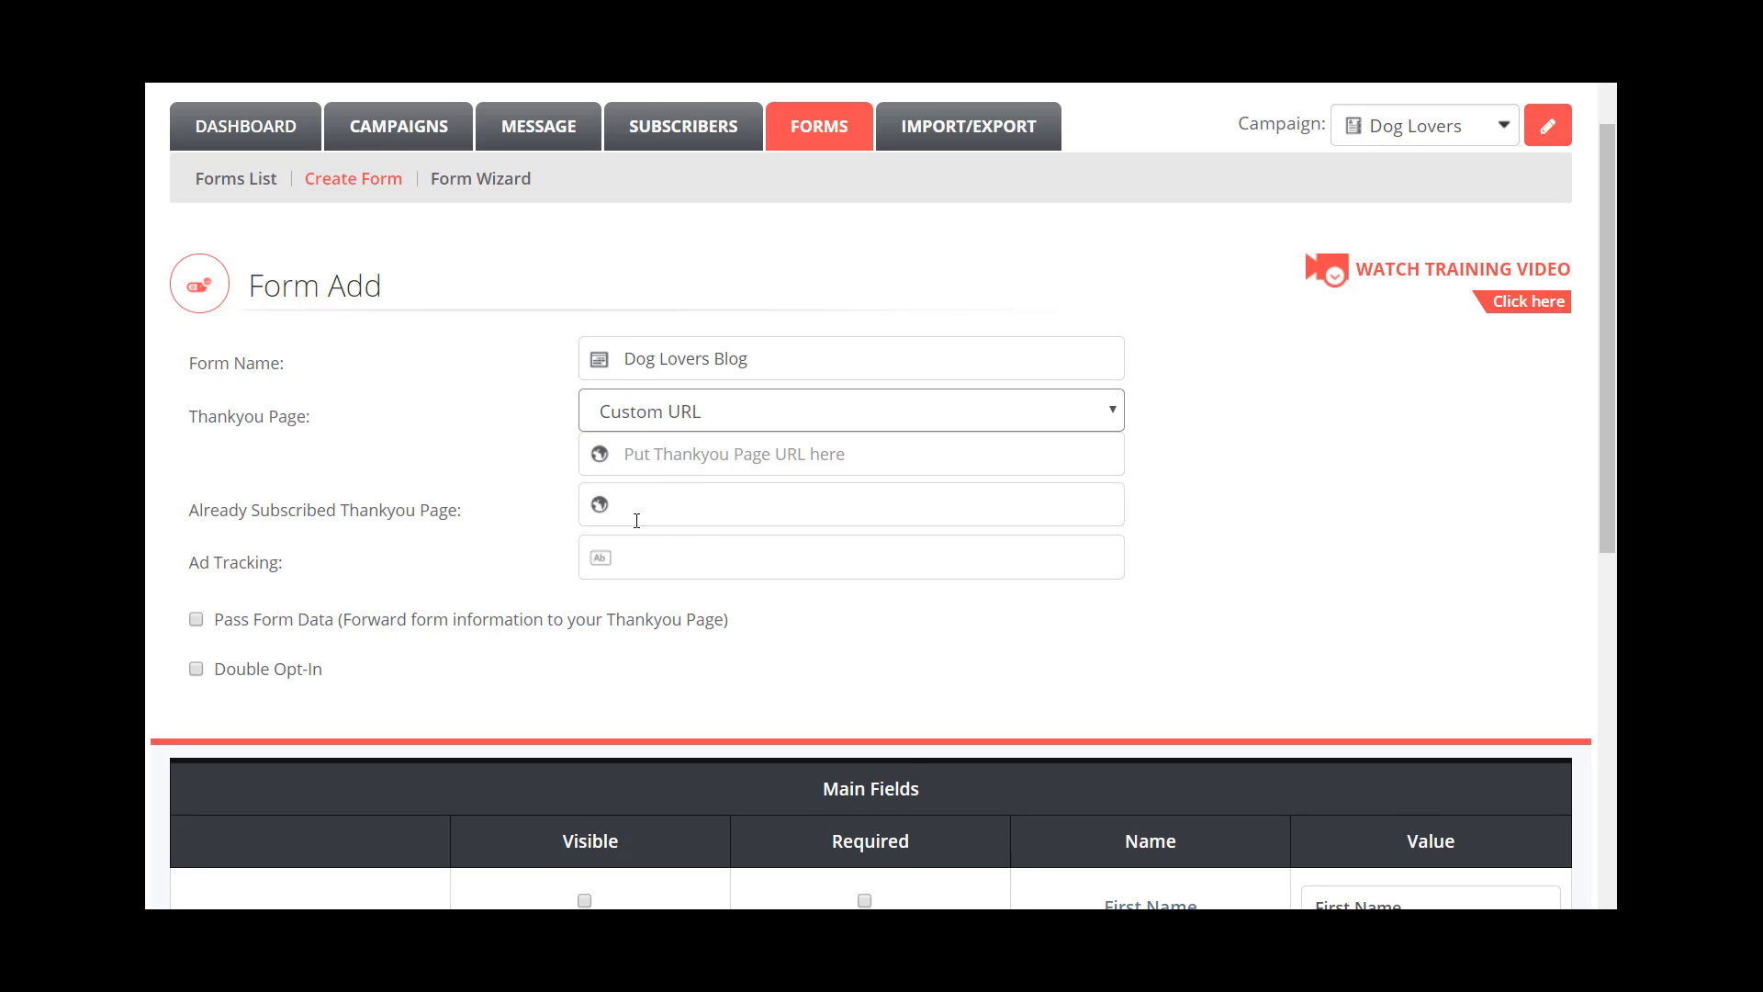
{"action": "left_click", "coordinate": [703, 459]}
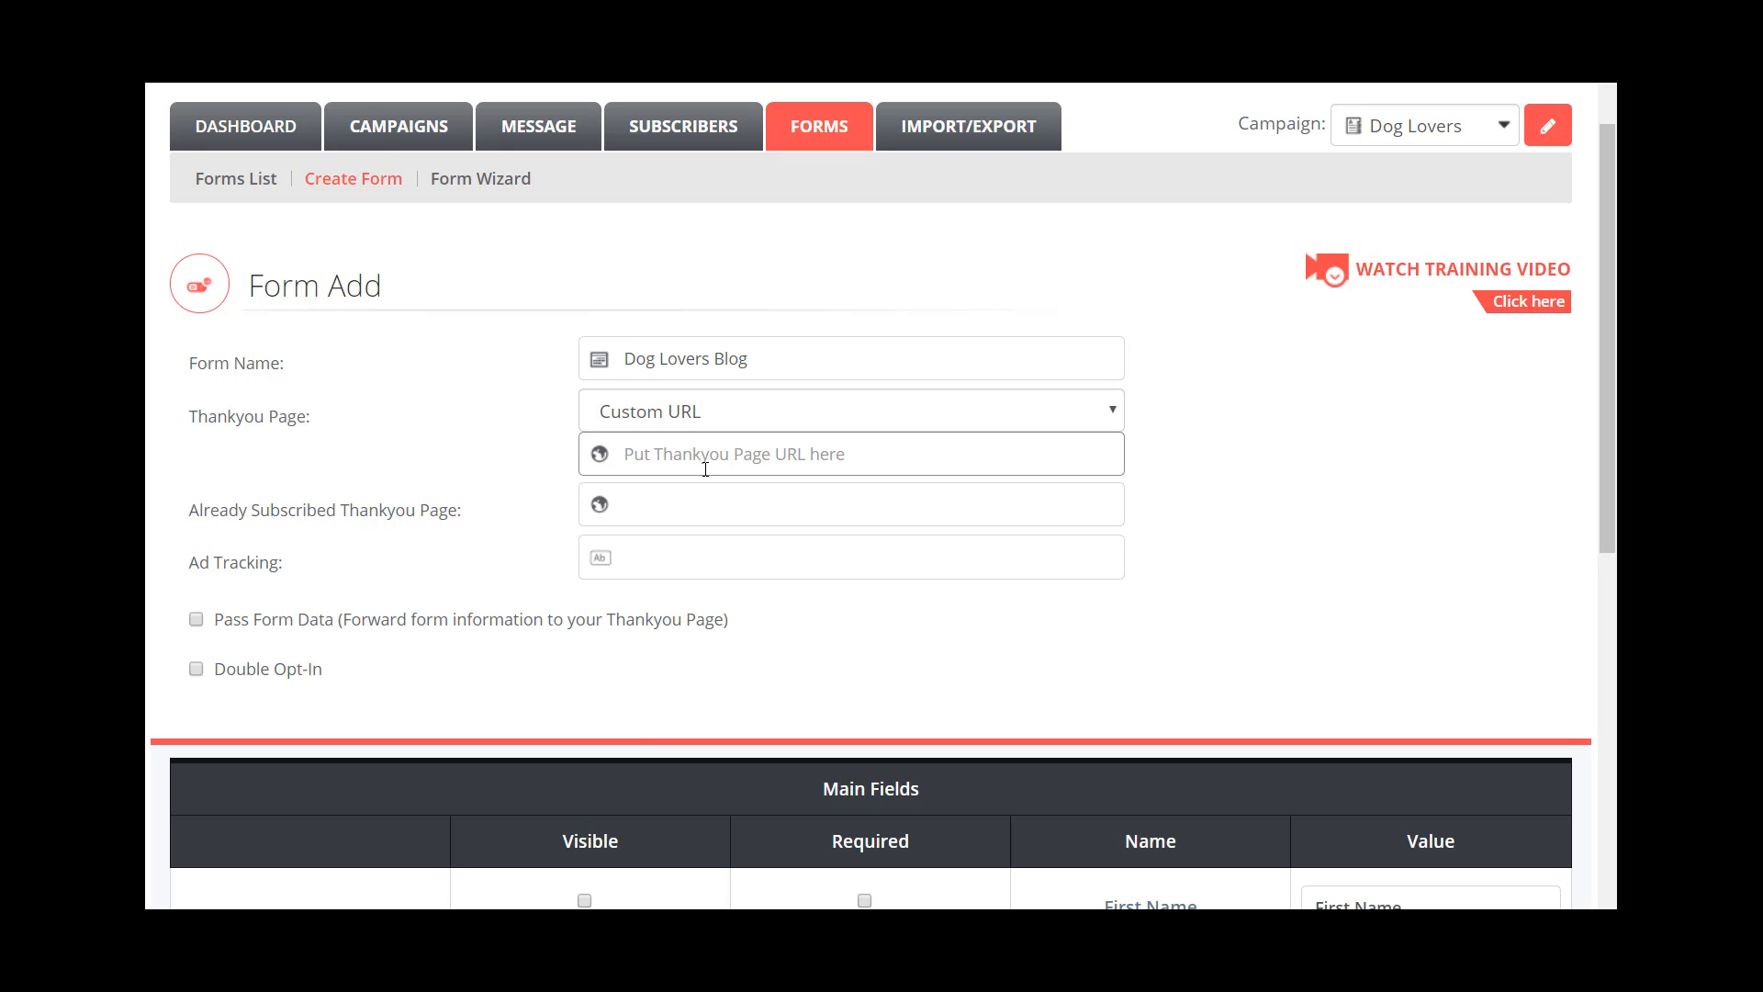
{"action": "type", "text": "http"}
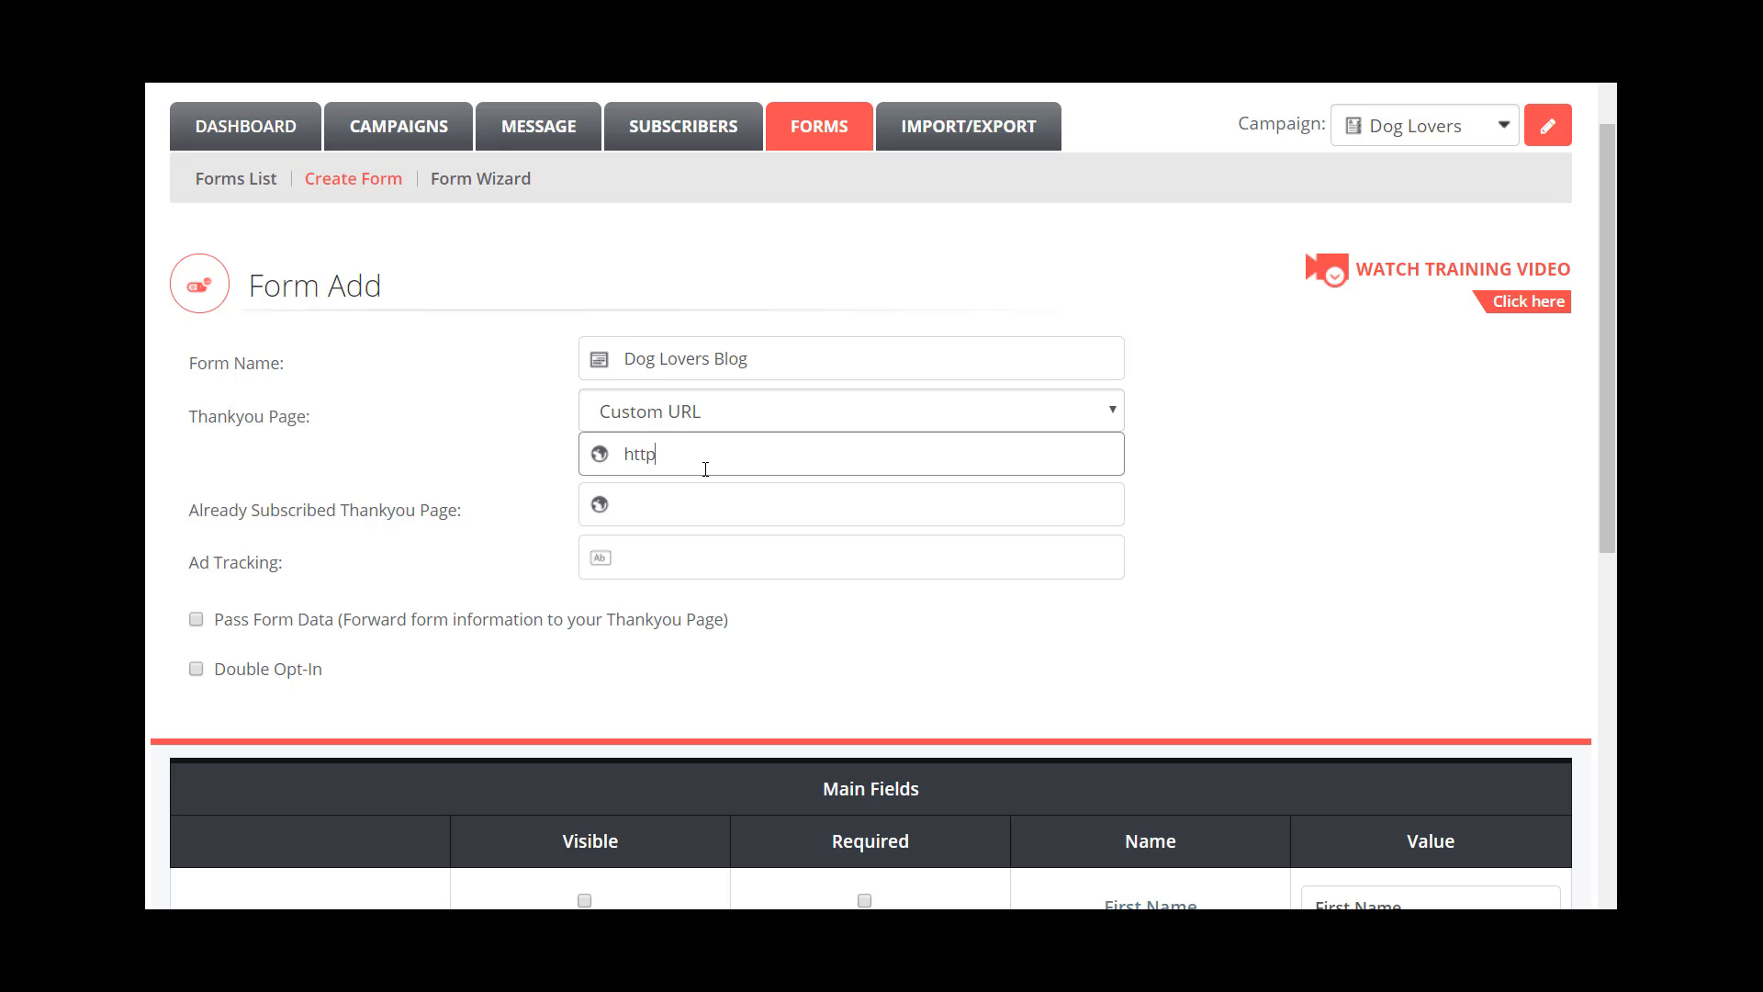
{"action": "type", "text": "://DogLovers.com"}
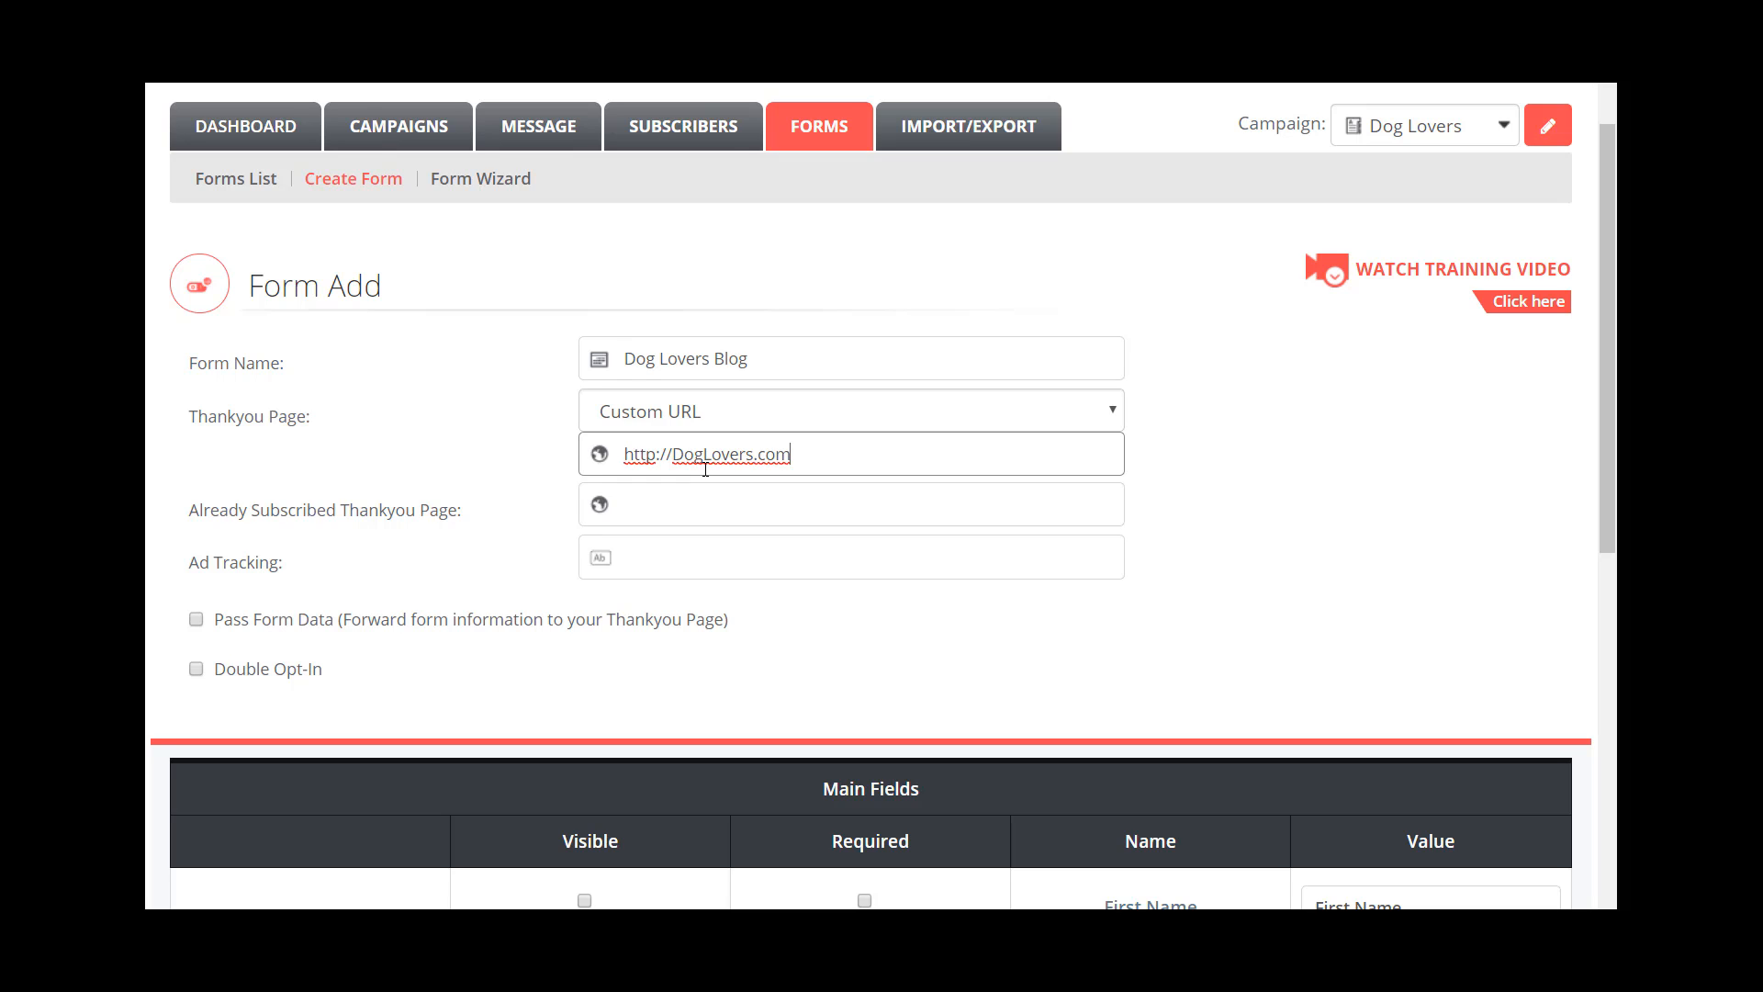
{"action": "type", "text": "/ThankYouReport"}
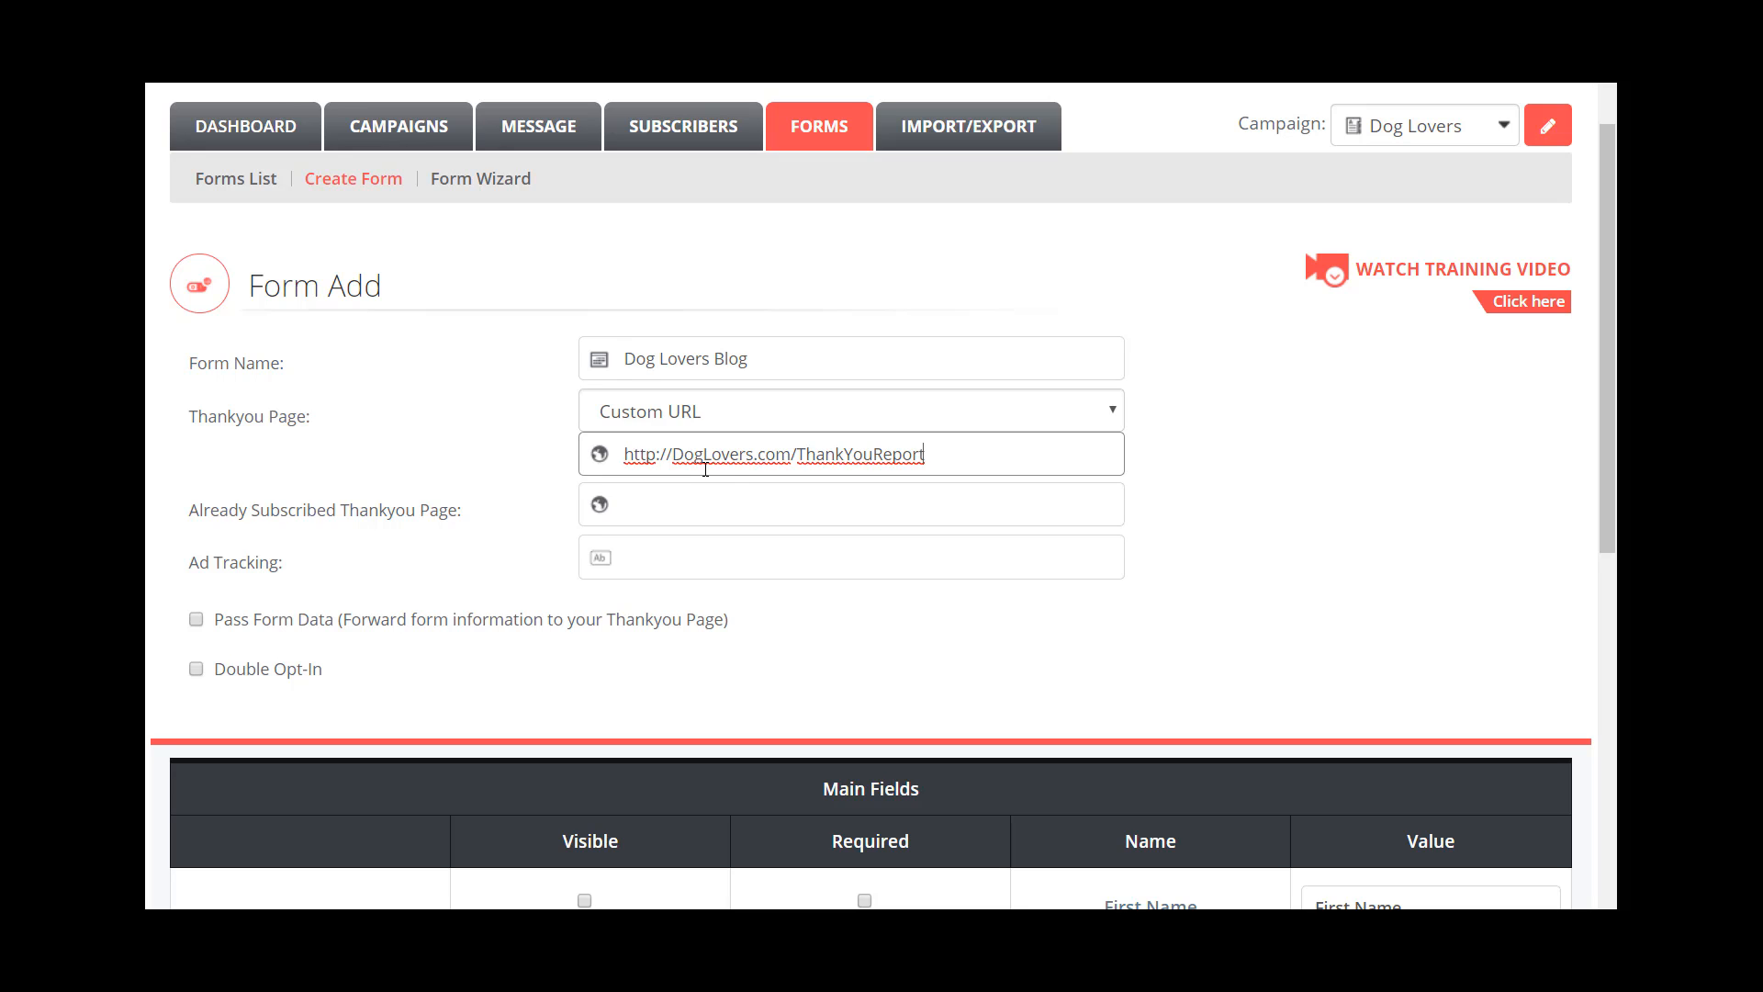
{"action": "left_click_drag", "start_coordinate": [951, 460], "coordinate": [579, 470]}
{"action": "key", "text": "ctrl+c"}
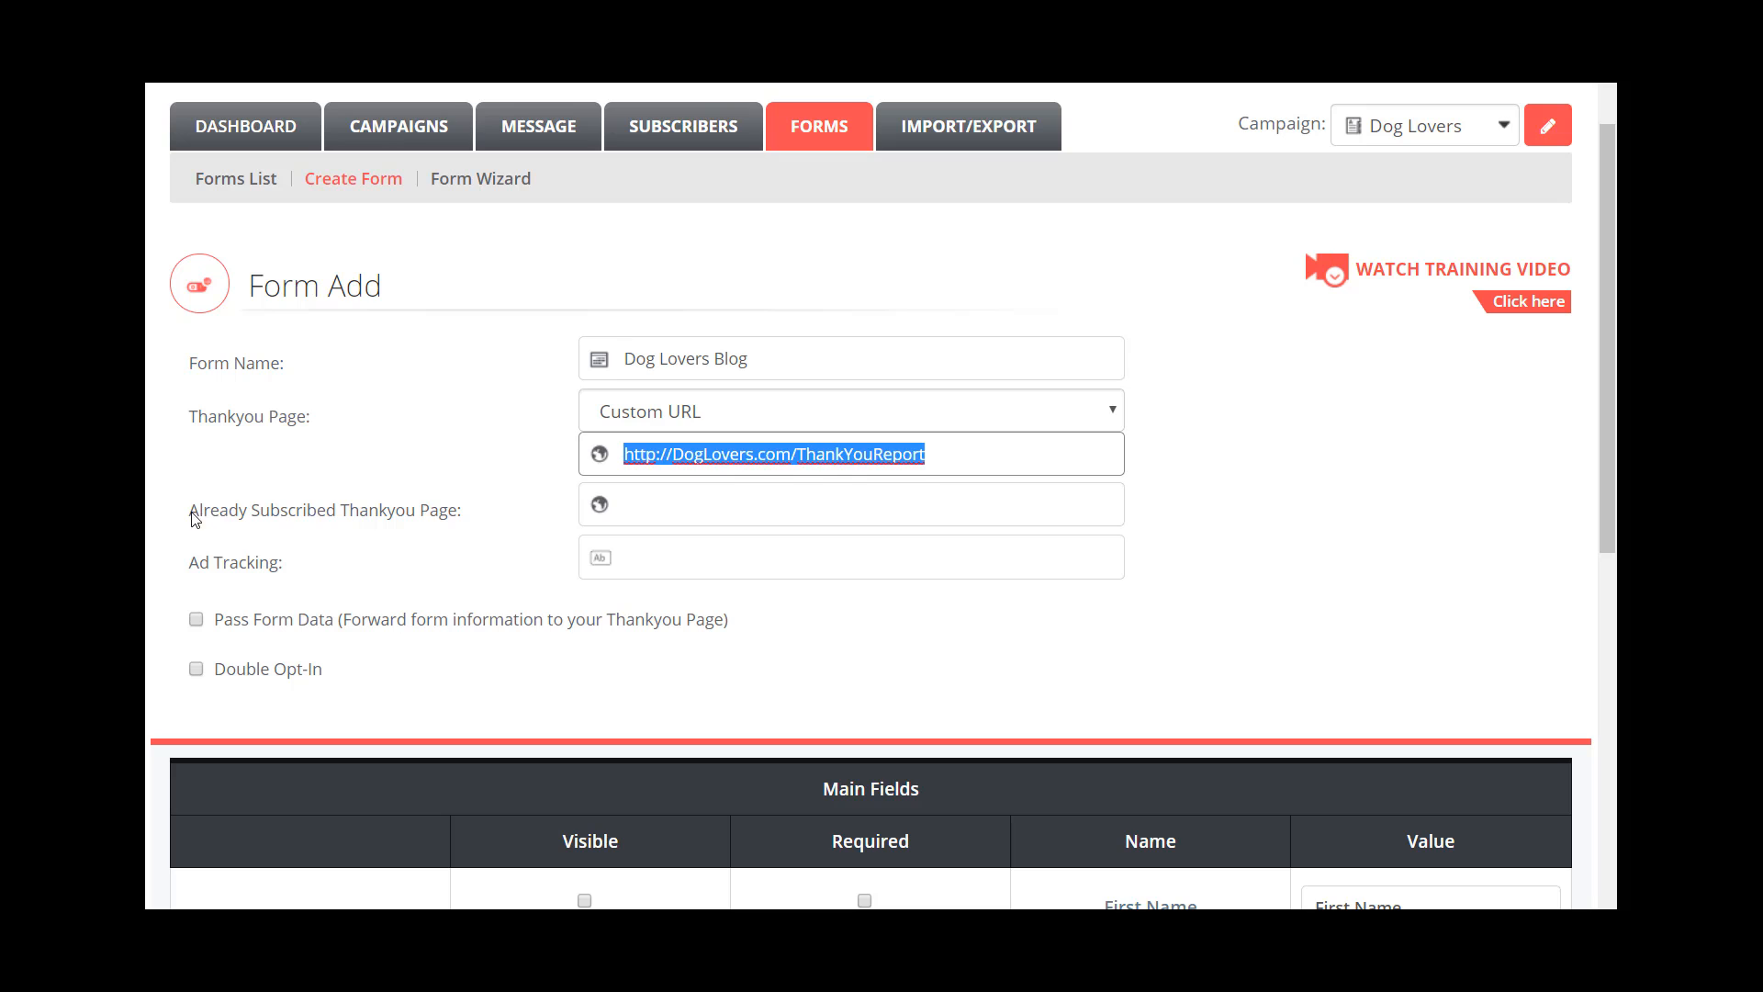
{"action": "left_click_drag", "start_coordinate": [188, 512], "coordinate": [458, 524]}
{"action": "left_click", "coordinate": [669, 503]}
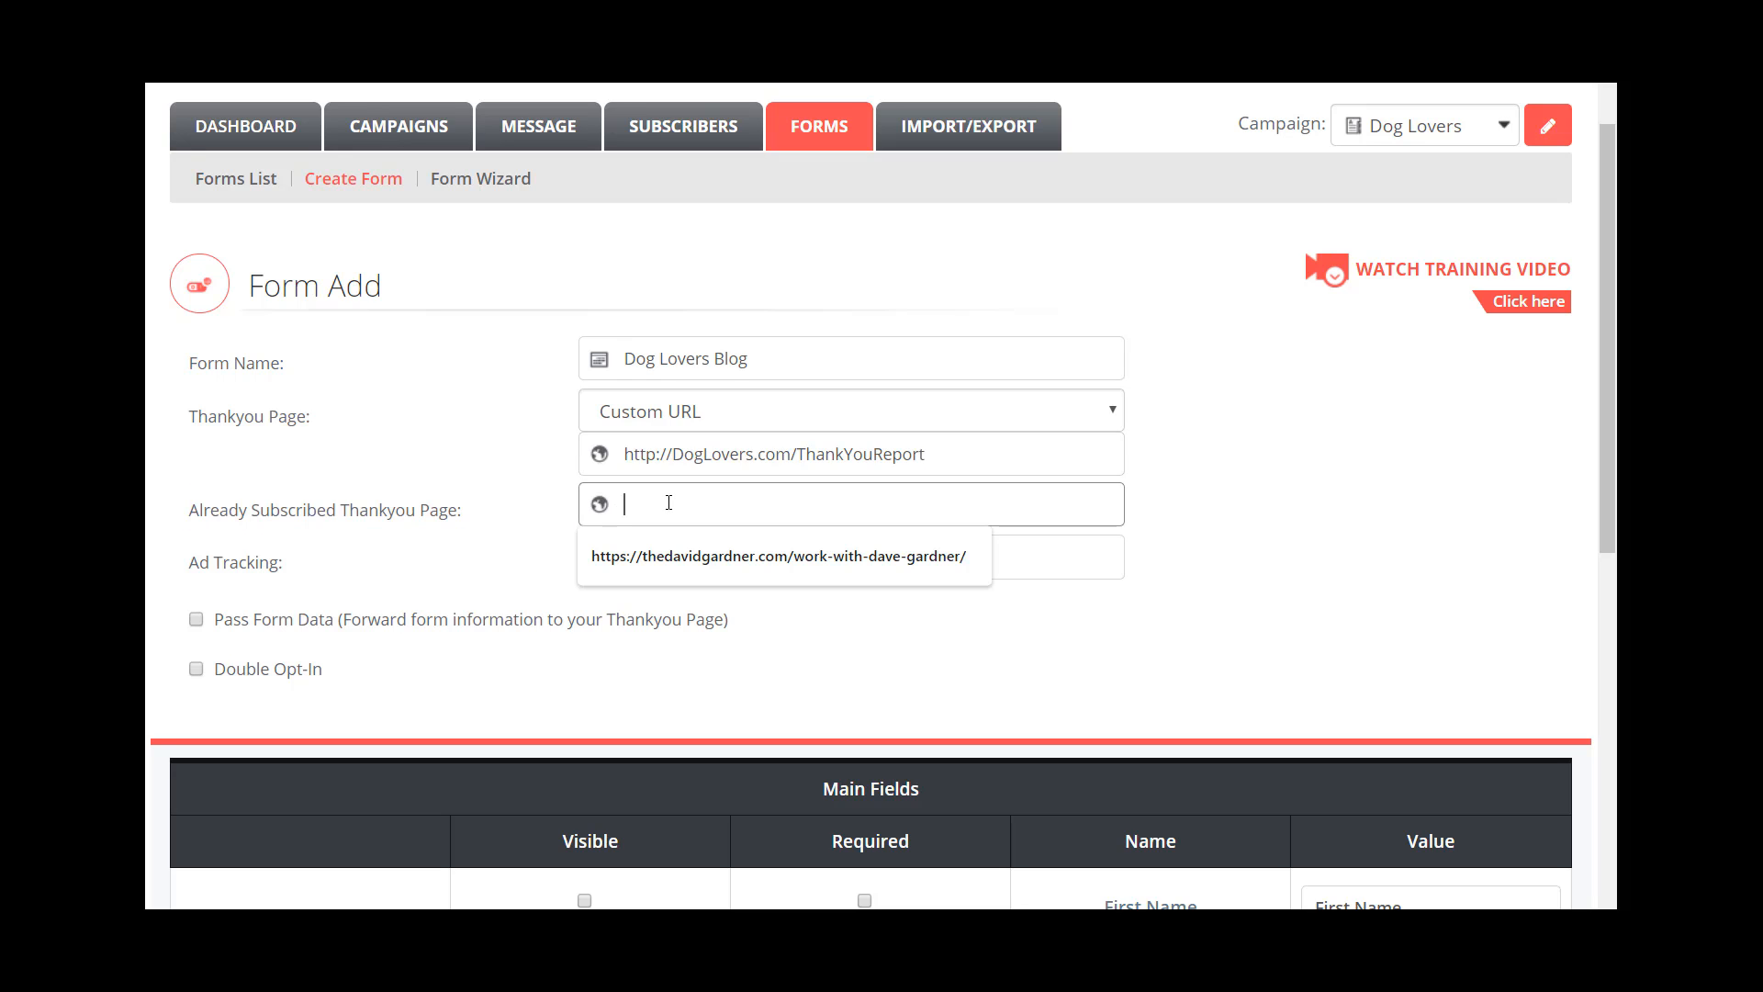
{"action": "key", "text": "ctrl+v"}
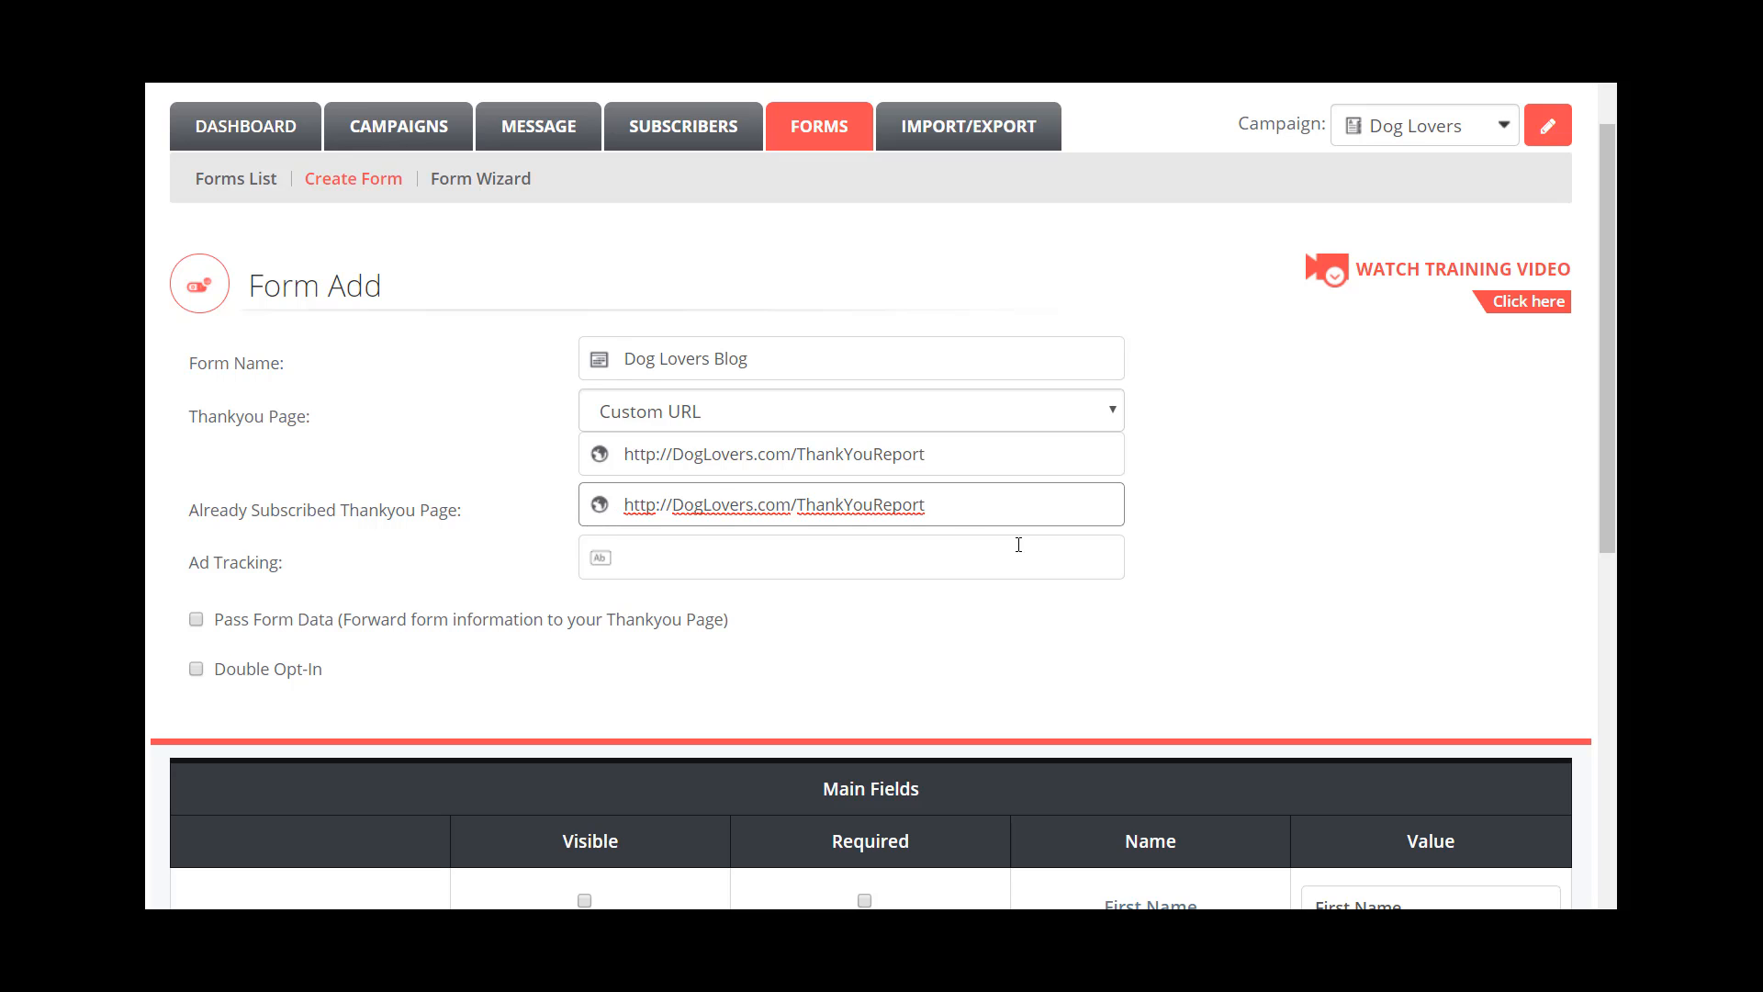
Clear the Already Subscribed Thankyou Page field and paste the same URL back into it.
{"action": "left_click_drag", "start_coordinate": [959, 500], "coordinate": [512, 508]}
{"action": "key", "text": "ctrl+c"}
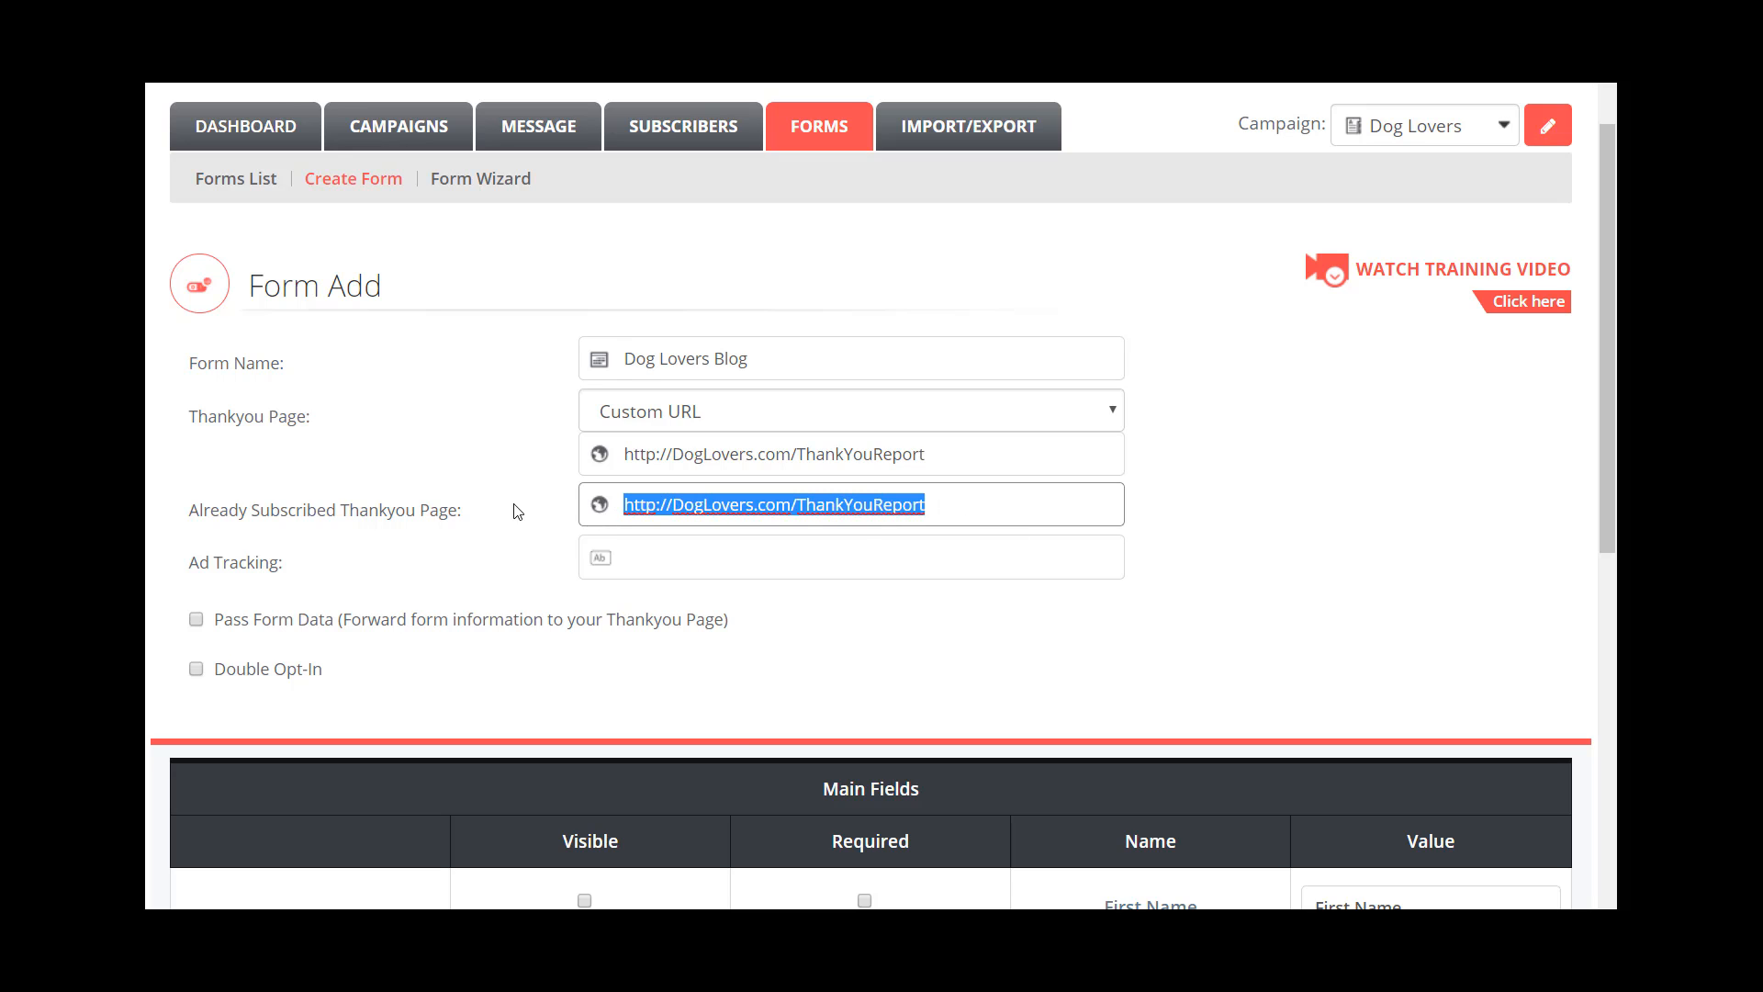
{"action": "key", "text": "BackSpace"}
{"action": "left_click", "coordinate": [695, 509]}
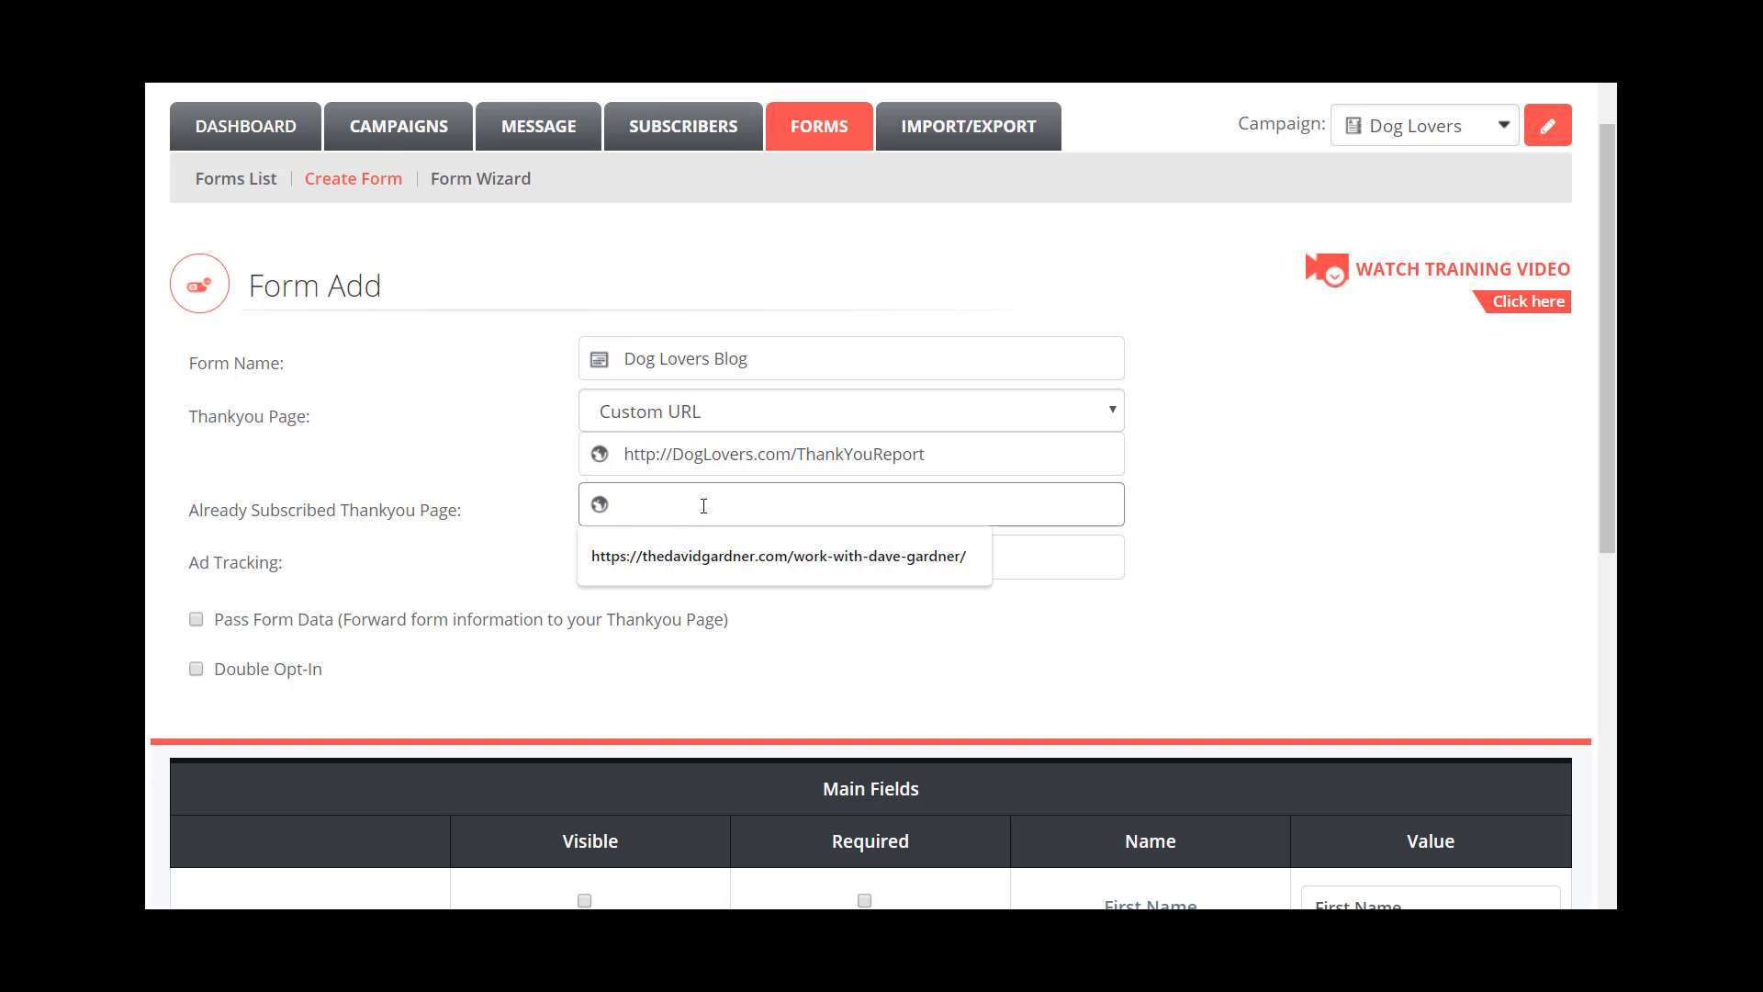
{"action": "key", "text": "ctrl+v"}
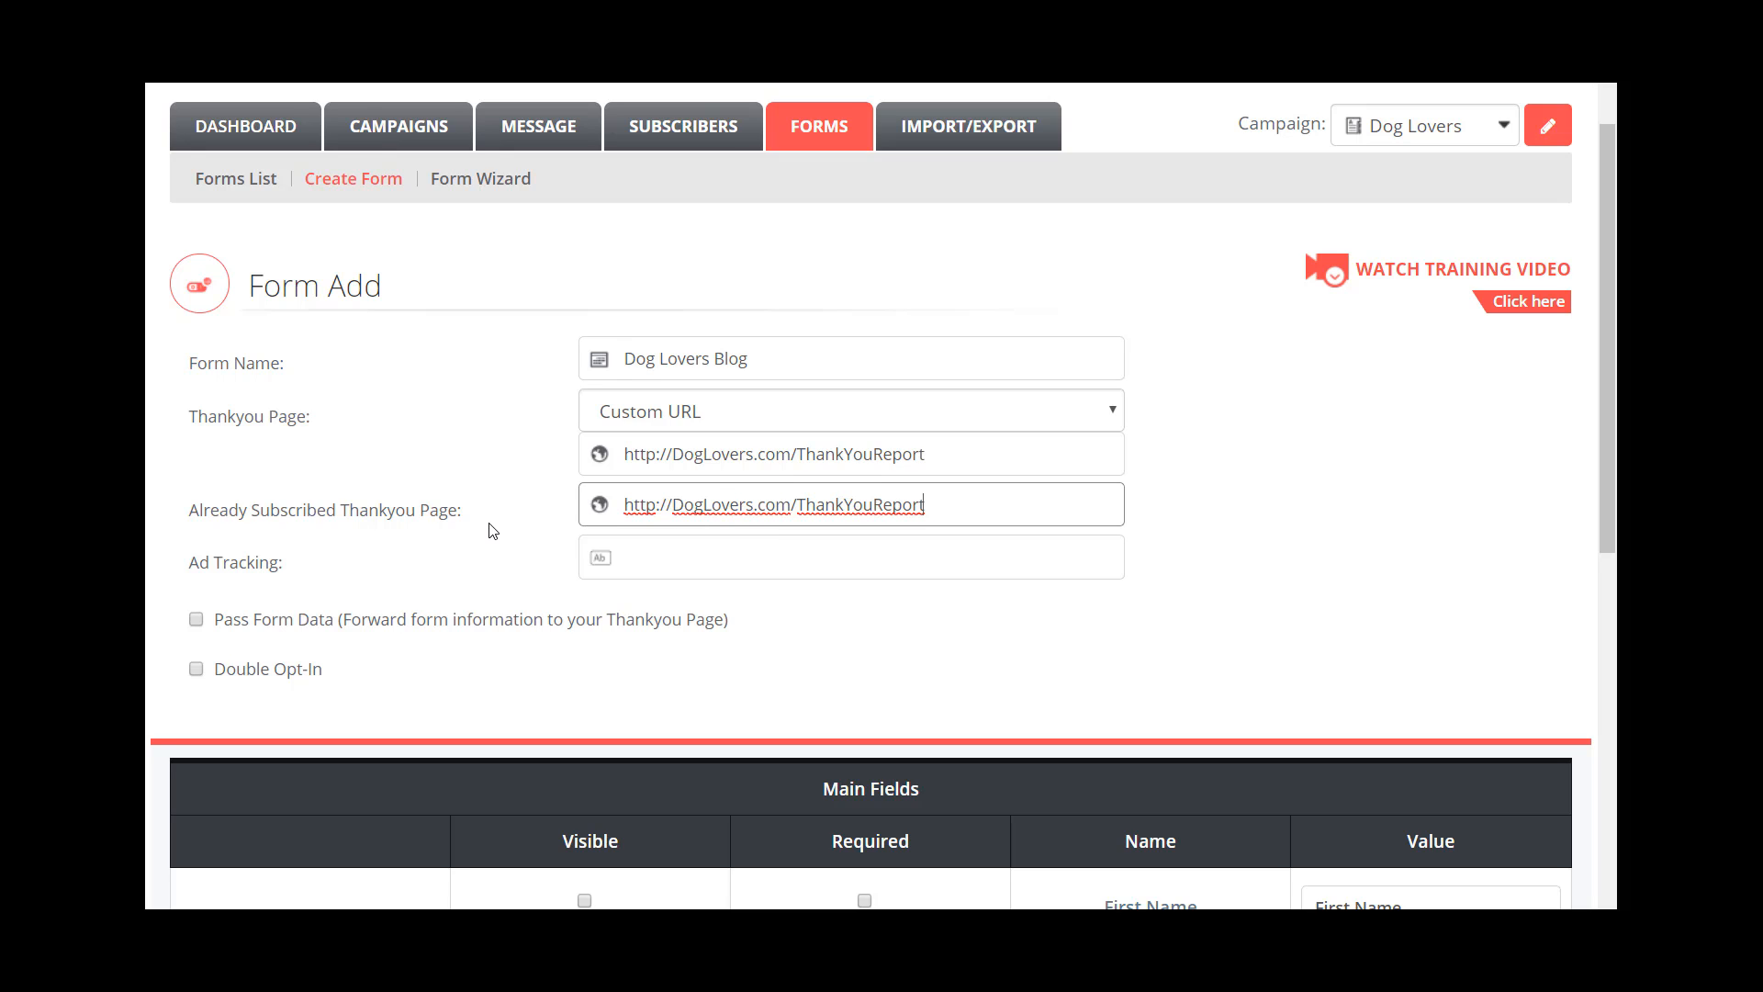
Select the Full Name option instead of separate first and last names, and make the Full Name field visible.
{"action": "left_click", "coordinate": [707, 555]}
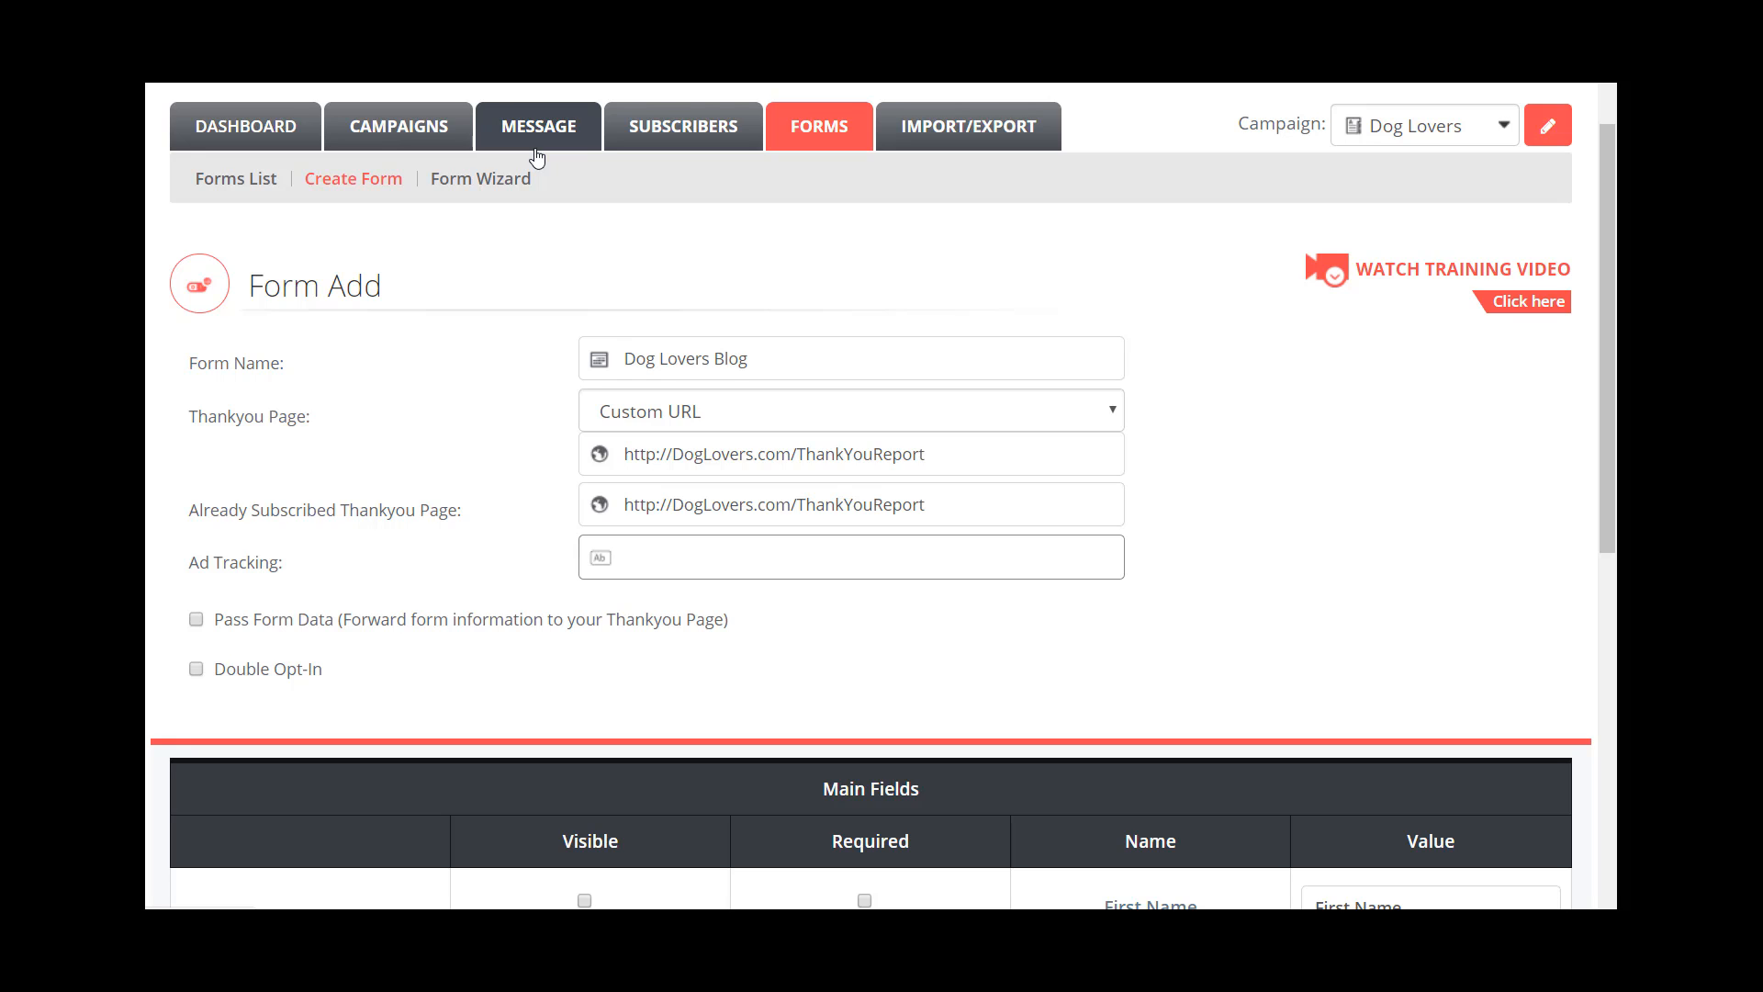
{"action": "scroll", "coordinate": [493, 451], "scroll_direction": "down", "scroll_amount": 4}
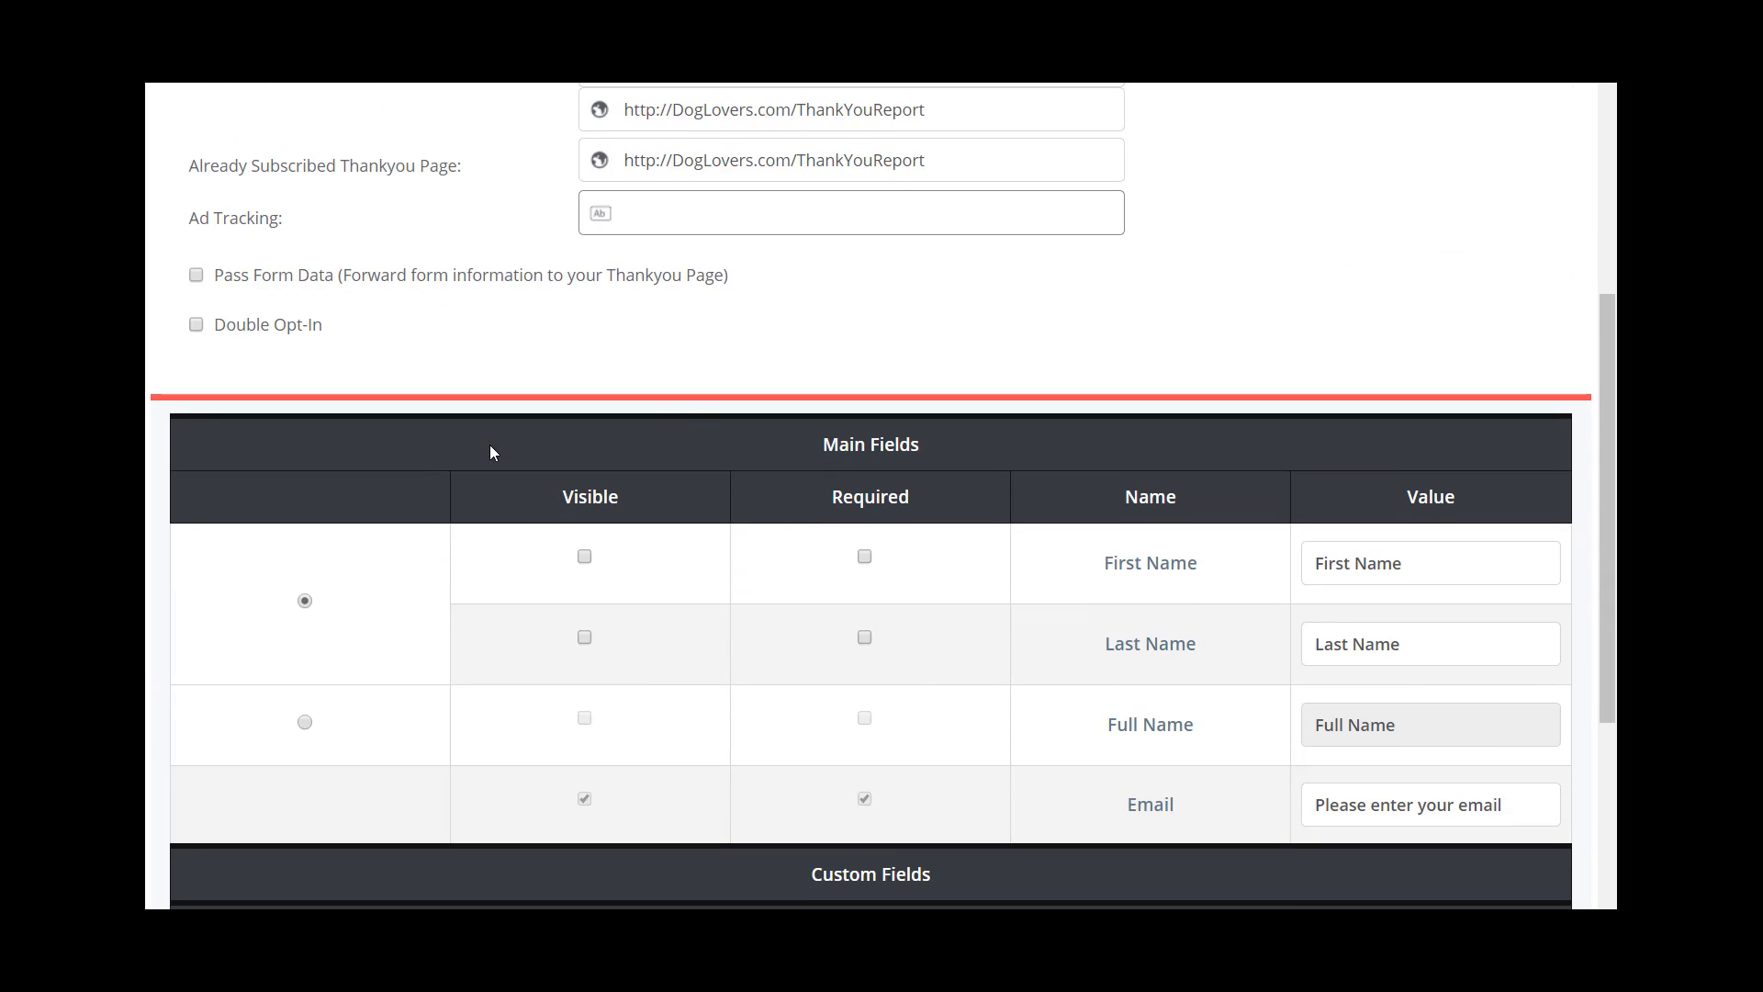
{"action": "scroll", "coordinate": [680, 418], "scroll_direction": "down", "scroll_amount": 1}
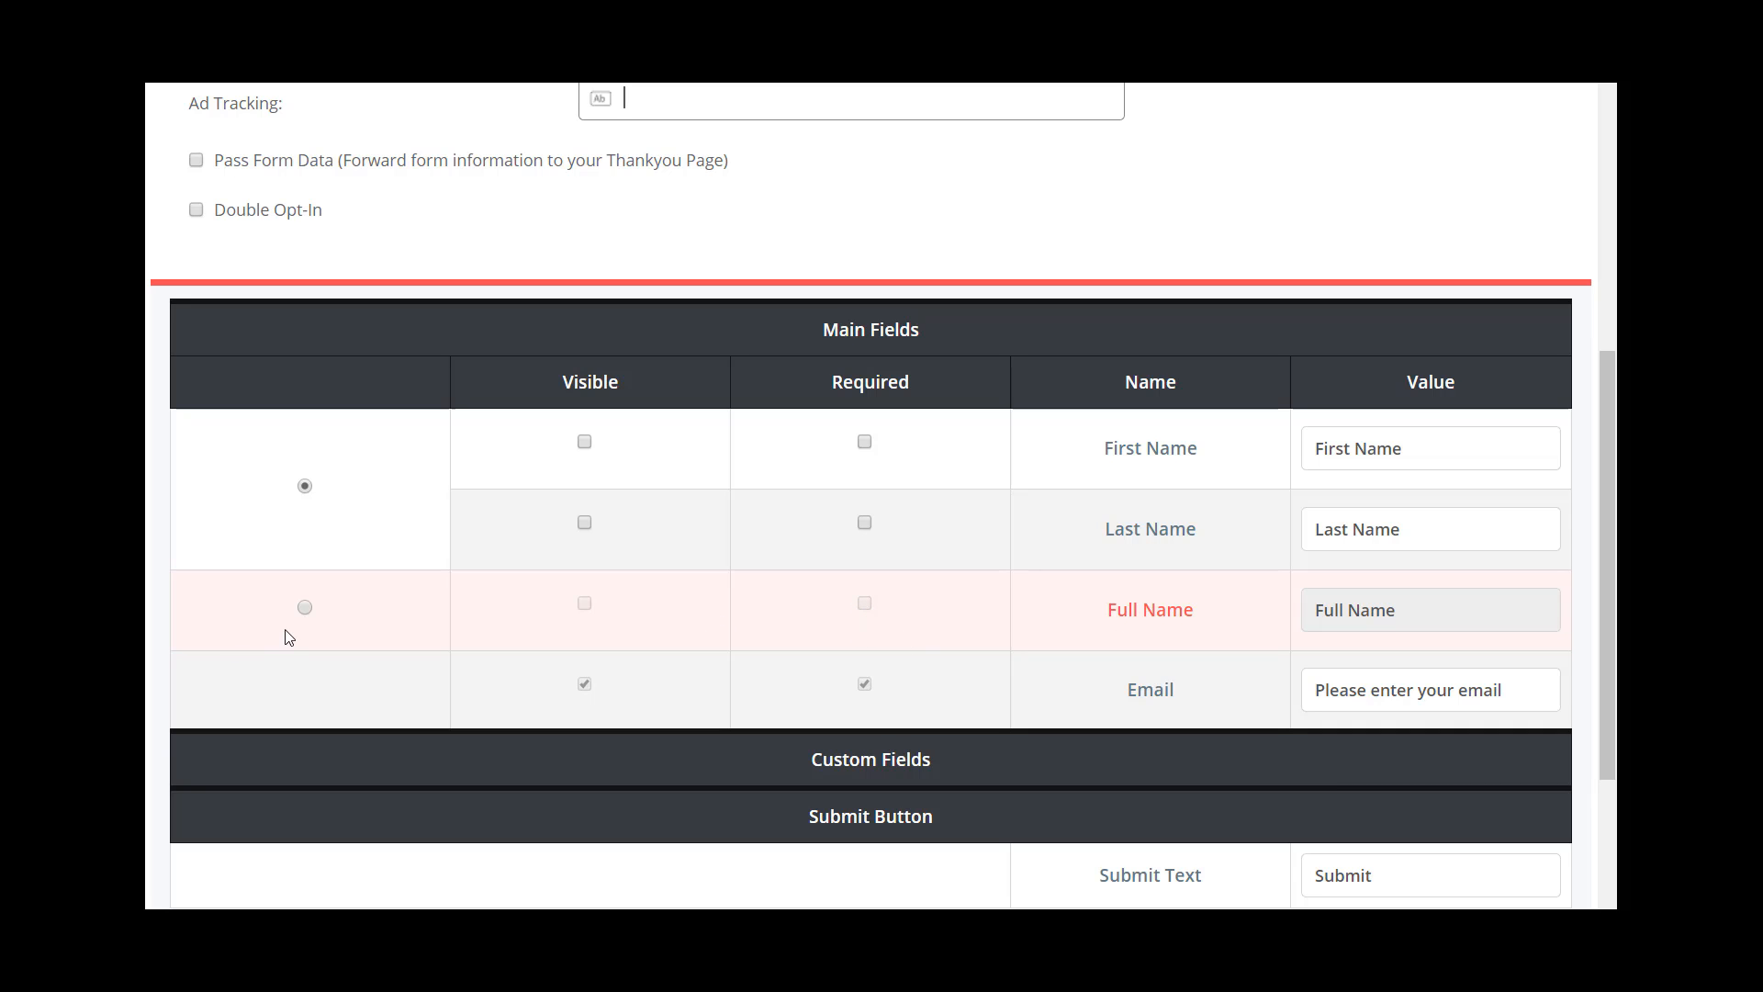
{"action": "left_click", "coordinate": [305, 608]}
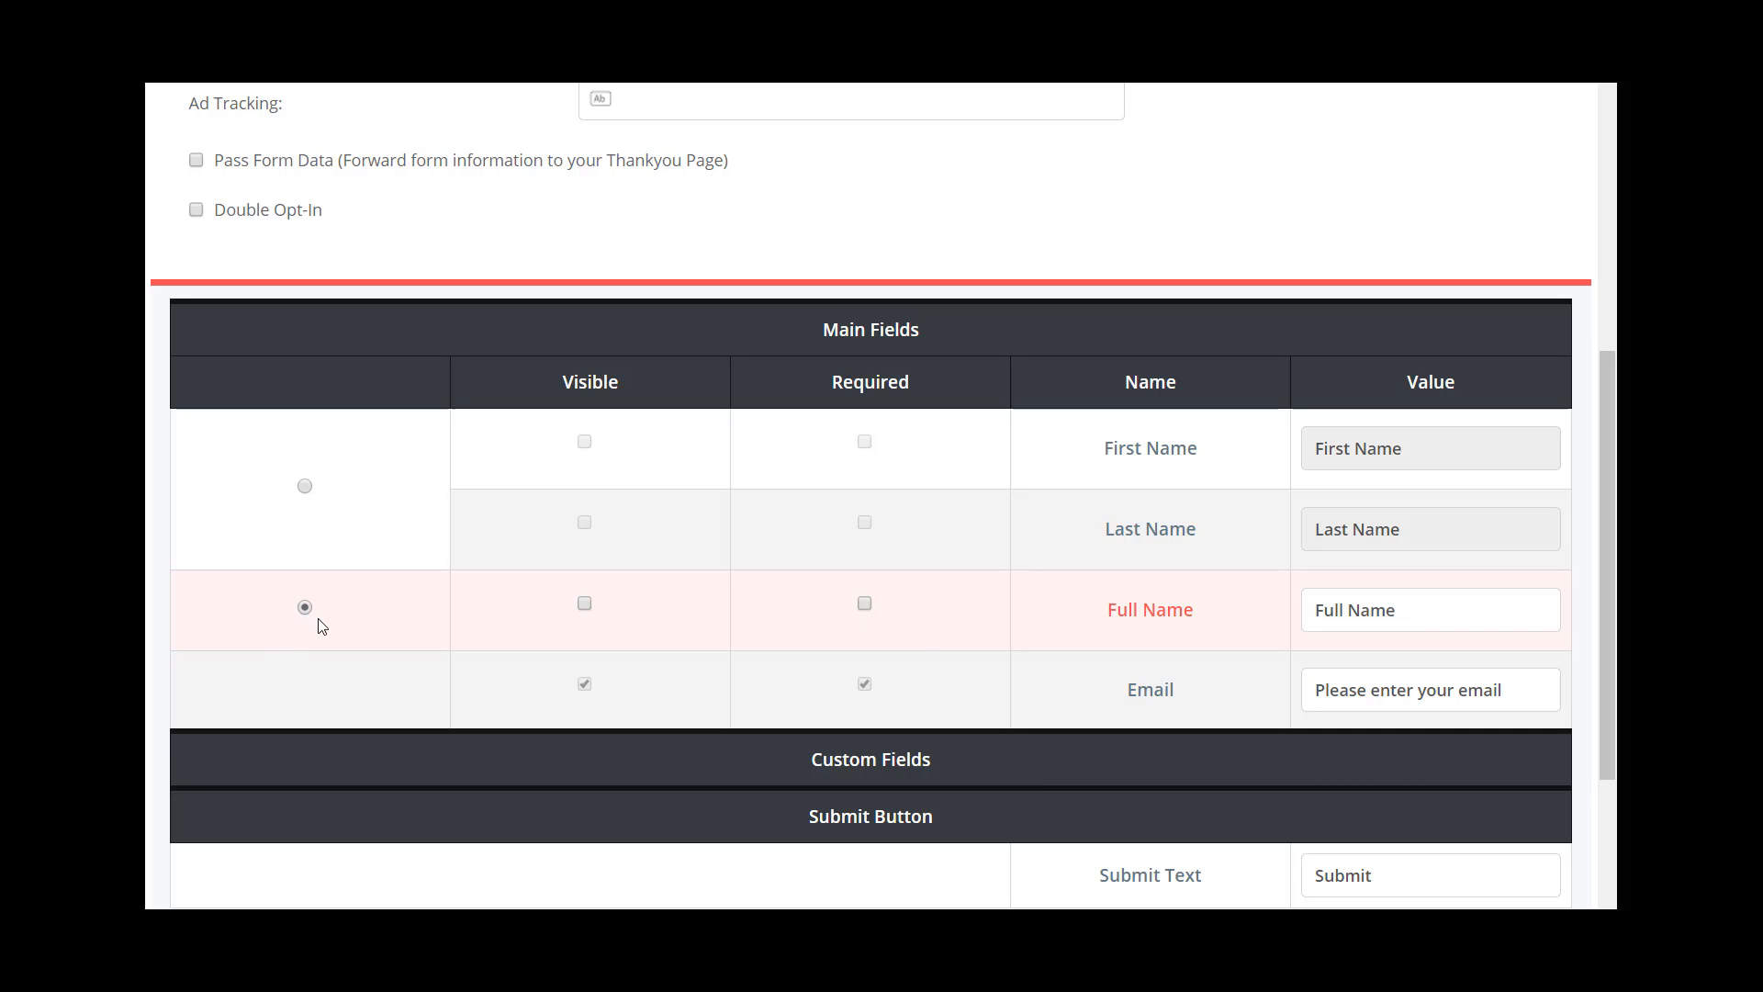
{"action": "left_click", "coordinate": [583, 603]}
Set the submit button's text to "Yes, I want the Dog Goods Now!!!".
{"action": "scroll", "coordinate": [1063, 661], "scroll_direction": "down", "scroll_amount": 2}
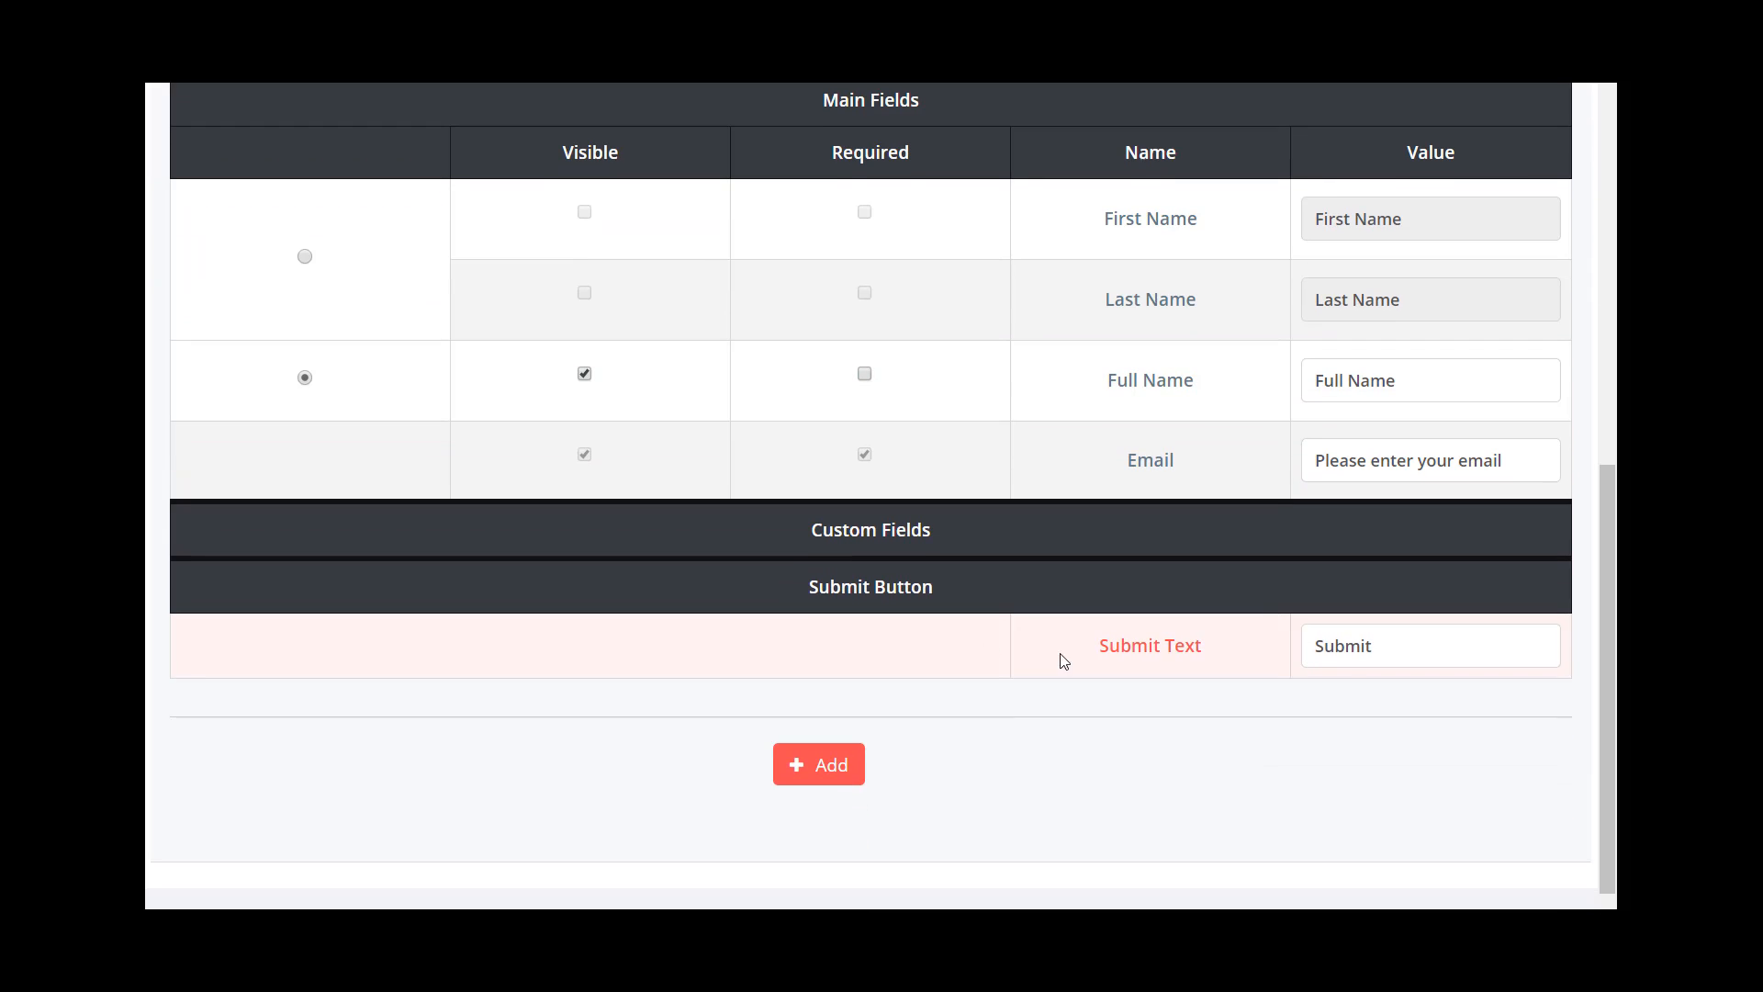
{"action": "left_click_drag", "start_coordinate": [1374, 648], "coordinate": [1291, 654]}
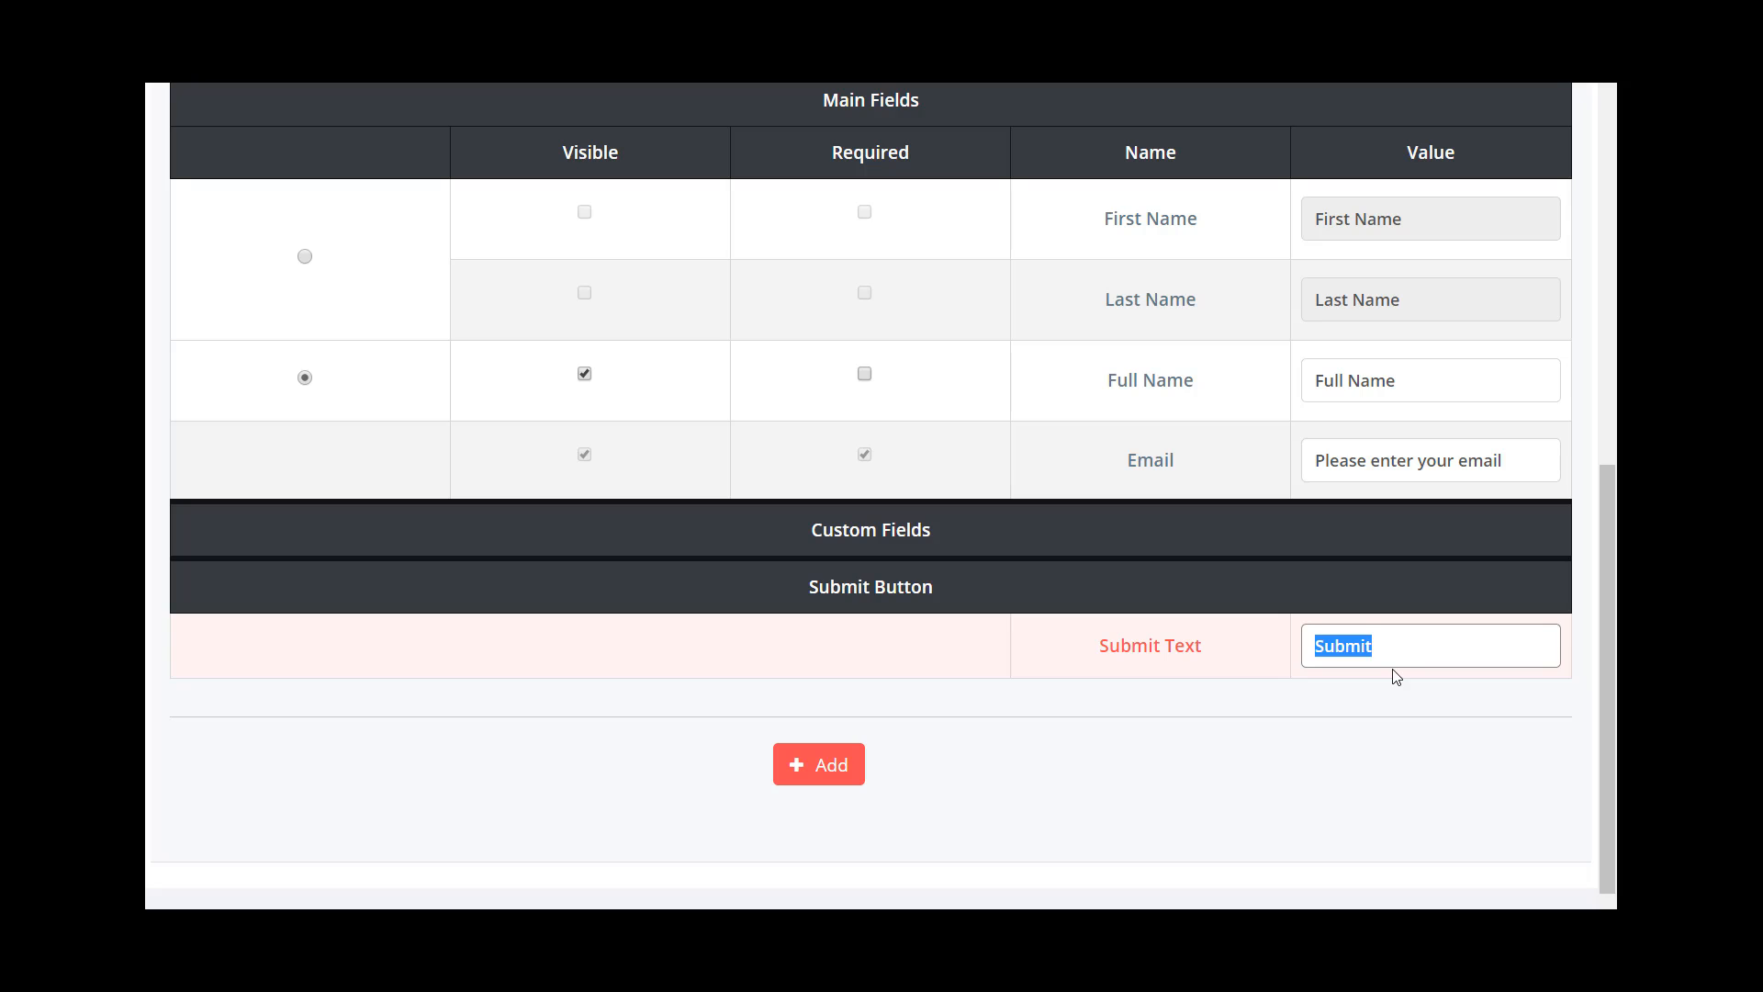
{"action": "type", "text": "Yes, I want the Dog"}
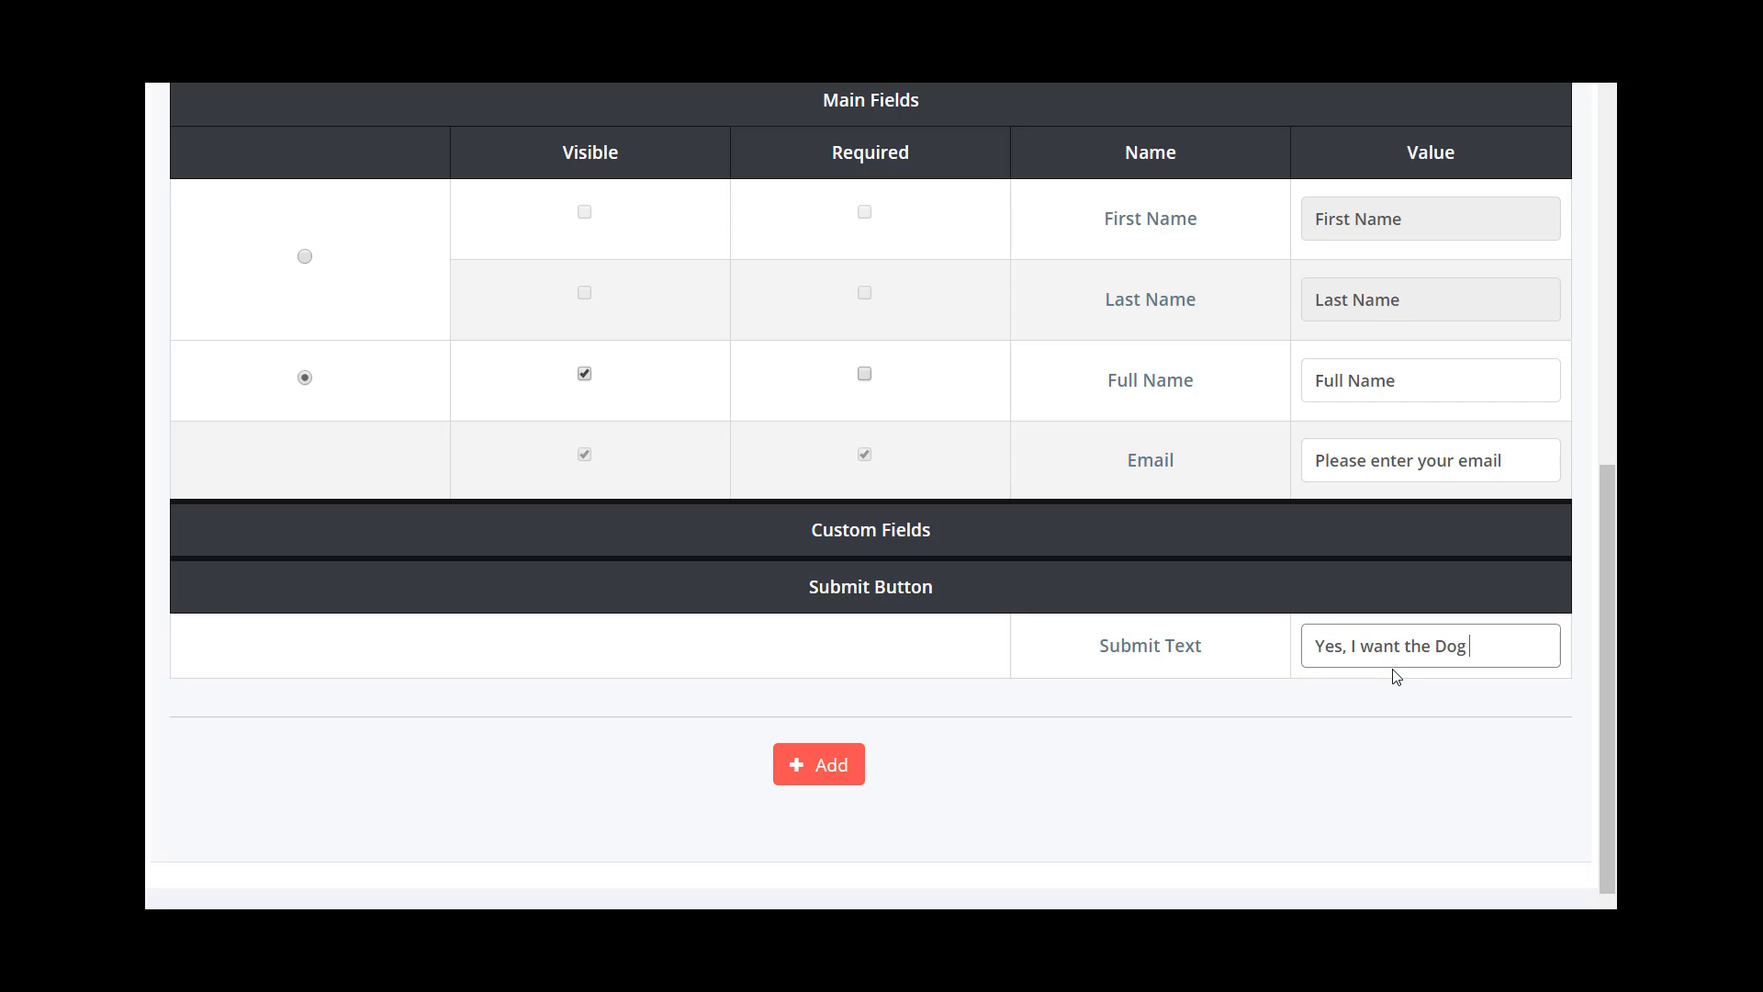
{"action": "type", "text": " Goods Now!!!"}
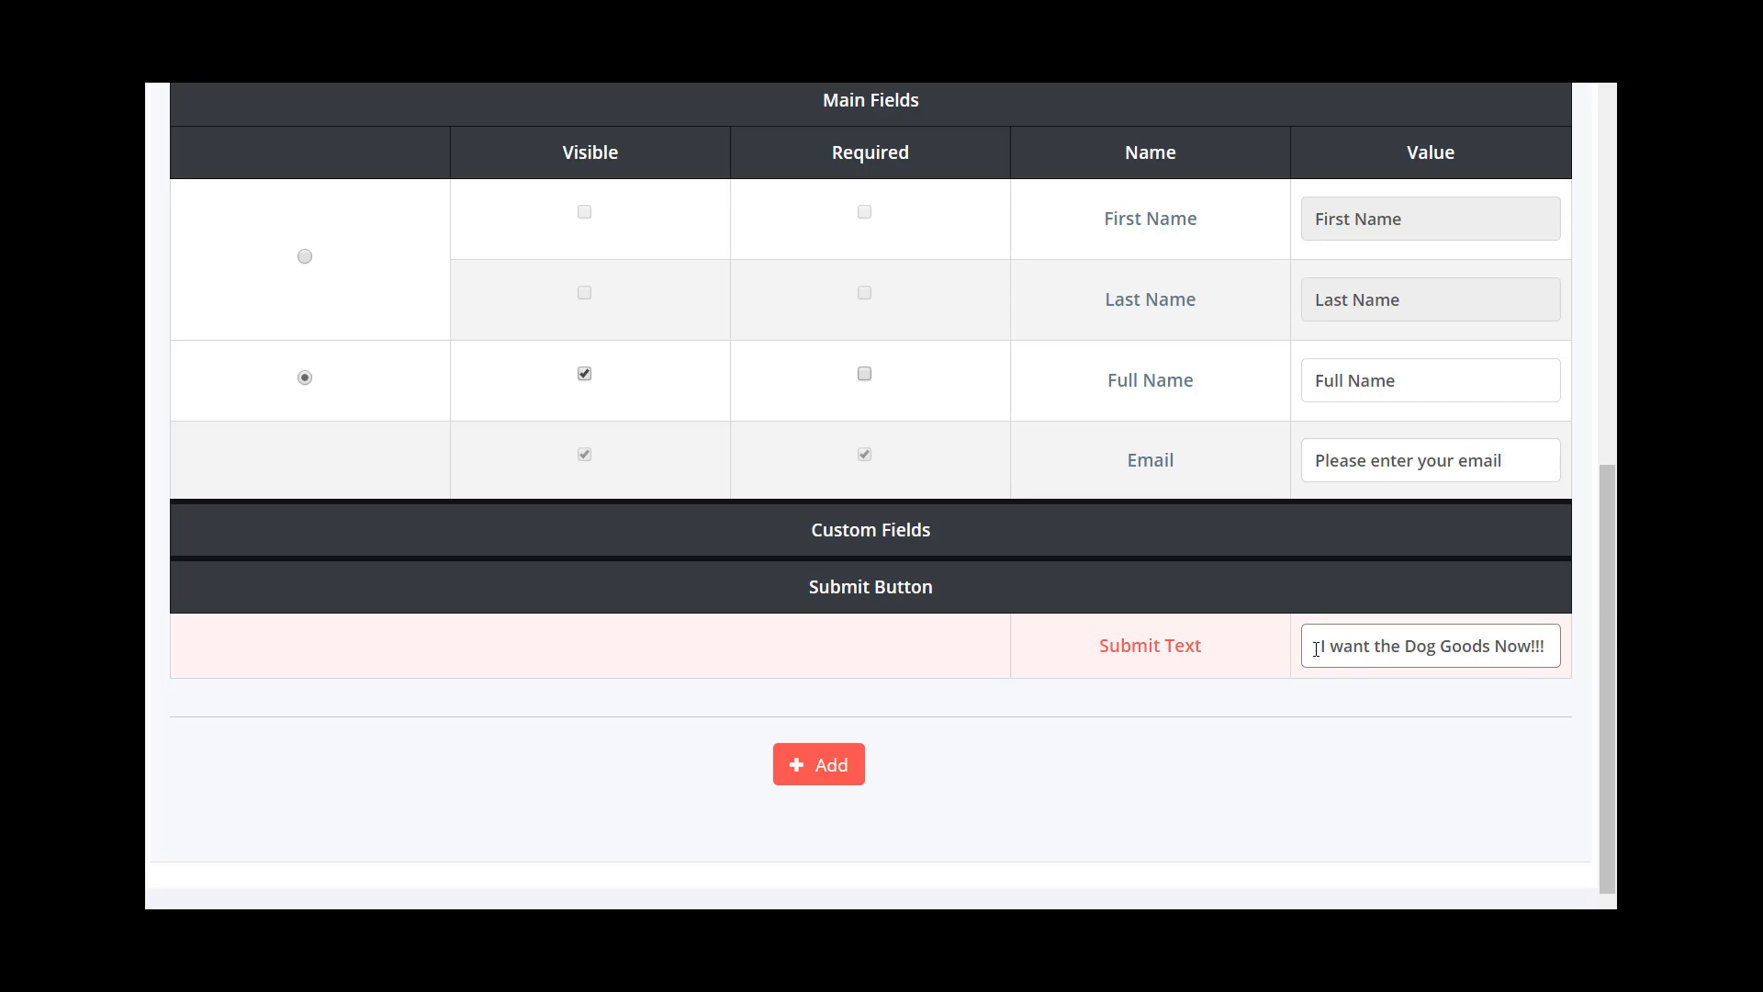
Save the new Dog Lovers Blog form and preview it from the form list, closing the preview when done.
{"action": "left_click", "coordinate": [818, 767]}
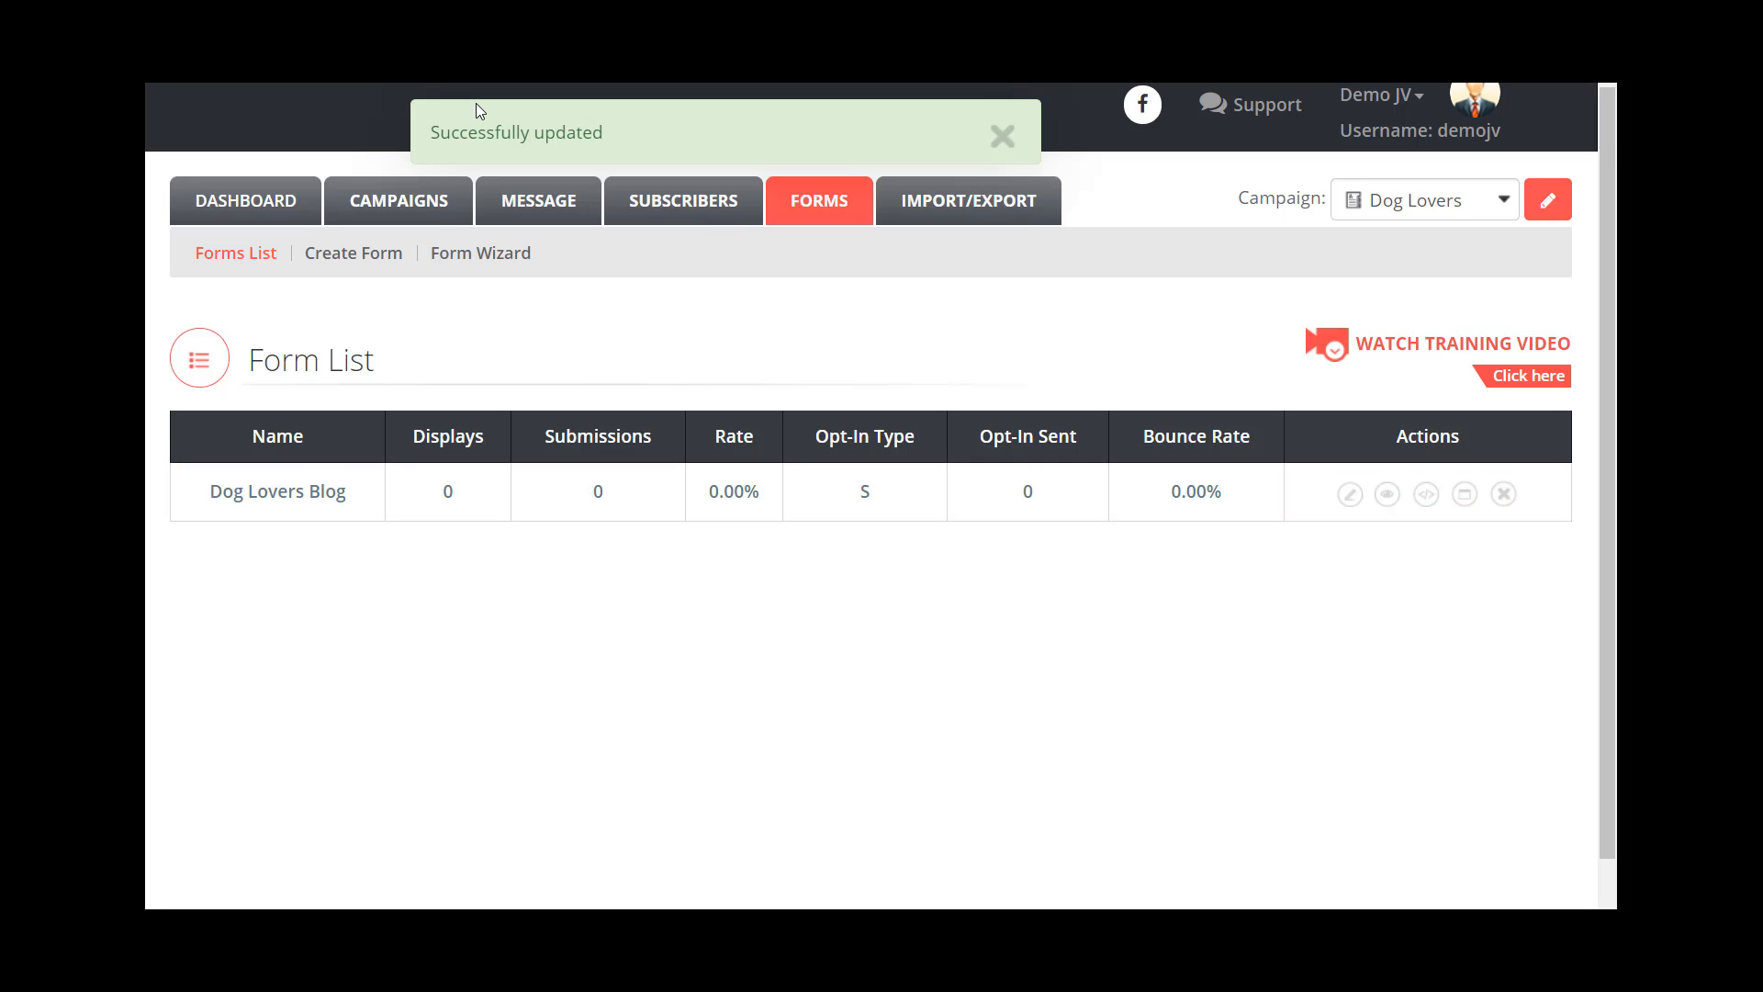
{"action": "left_click", "coordinate": [1002, 138]}
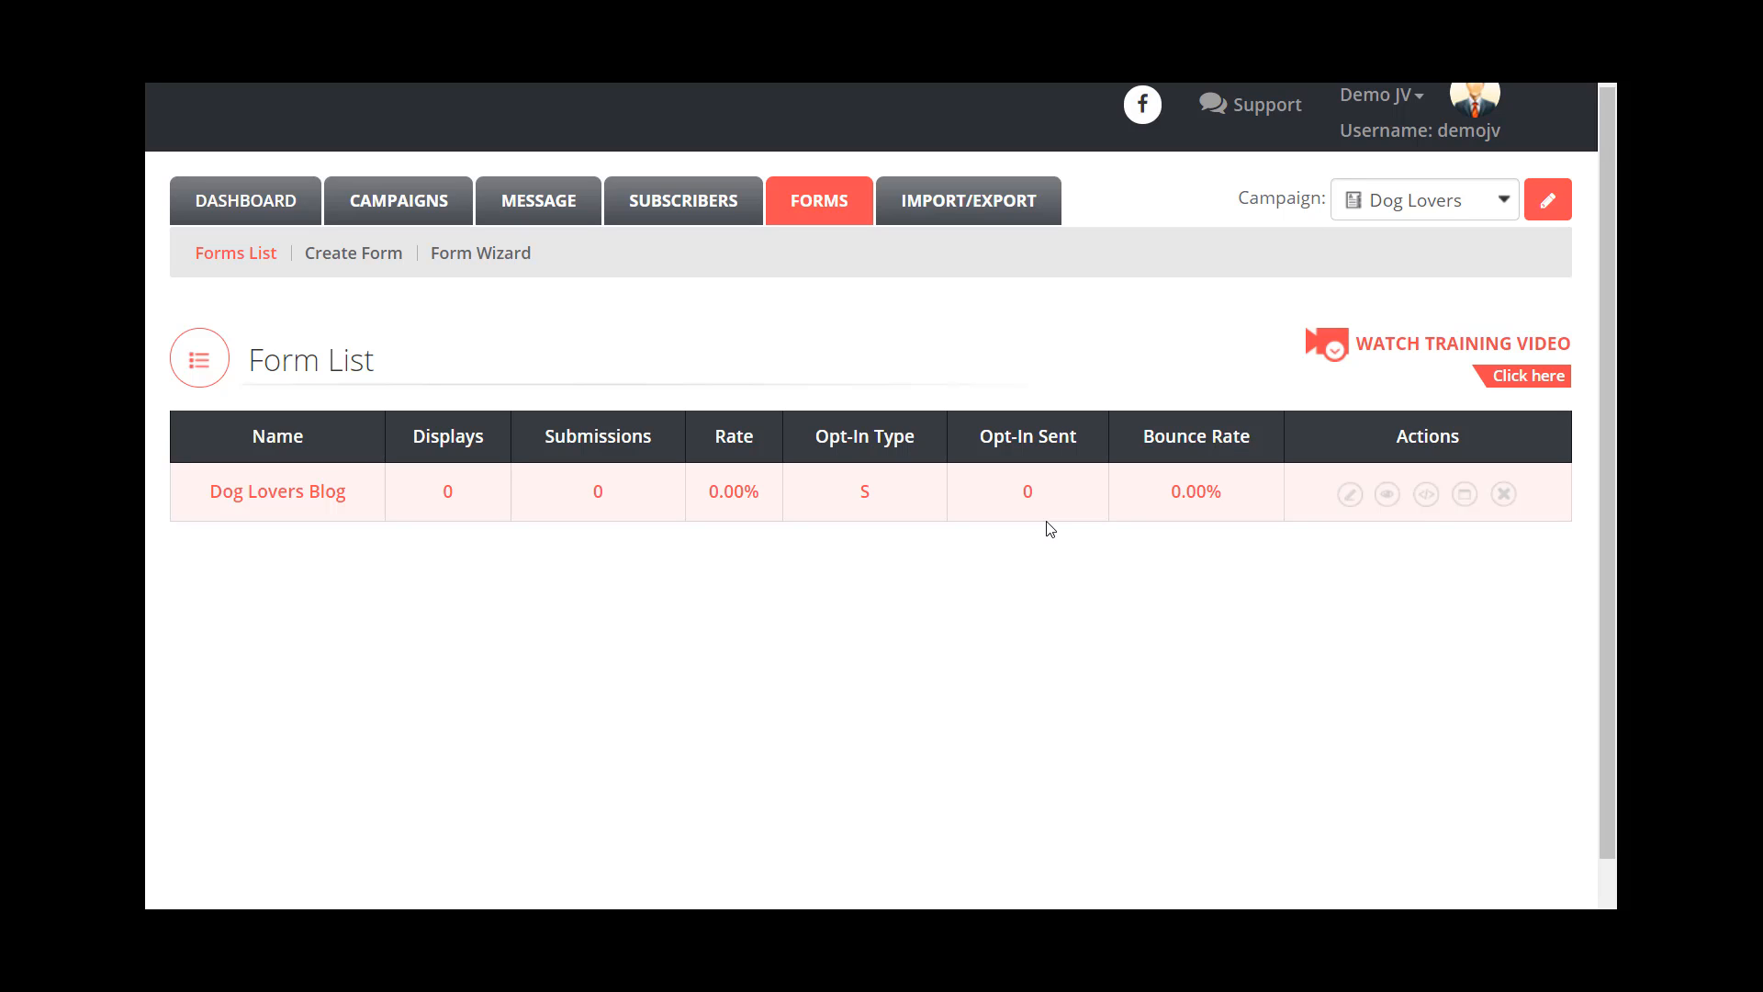
{"action": "left_click", "coordinate": [1385, 505]}
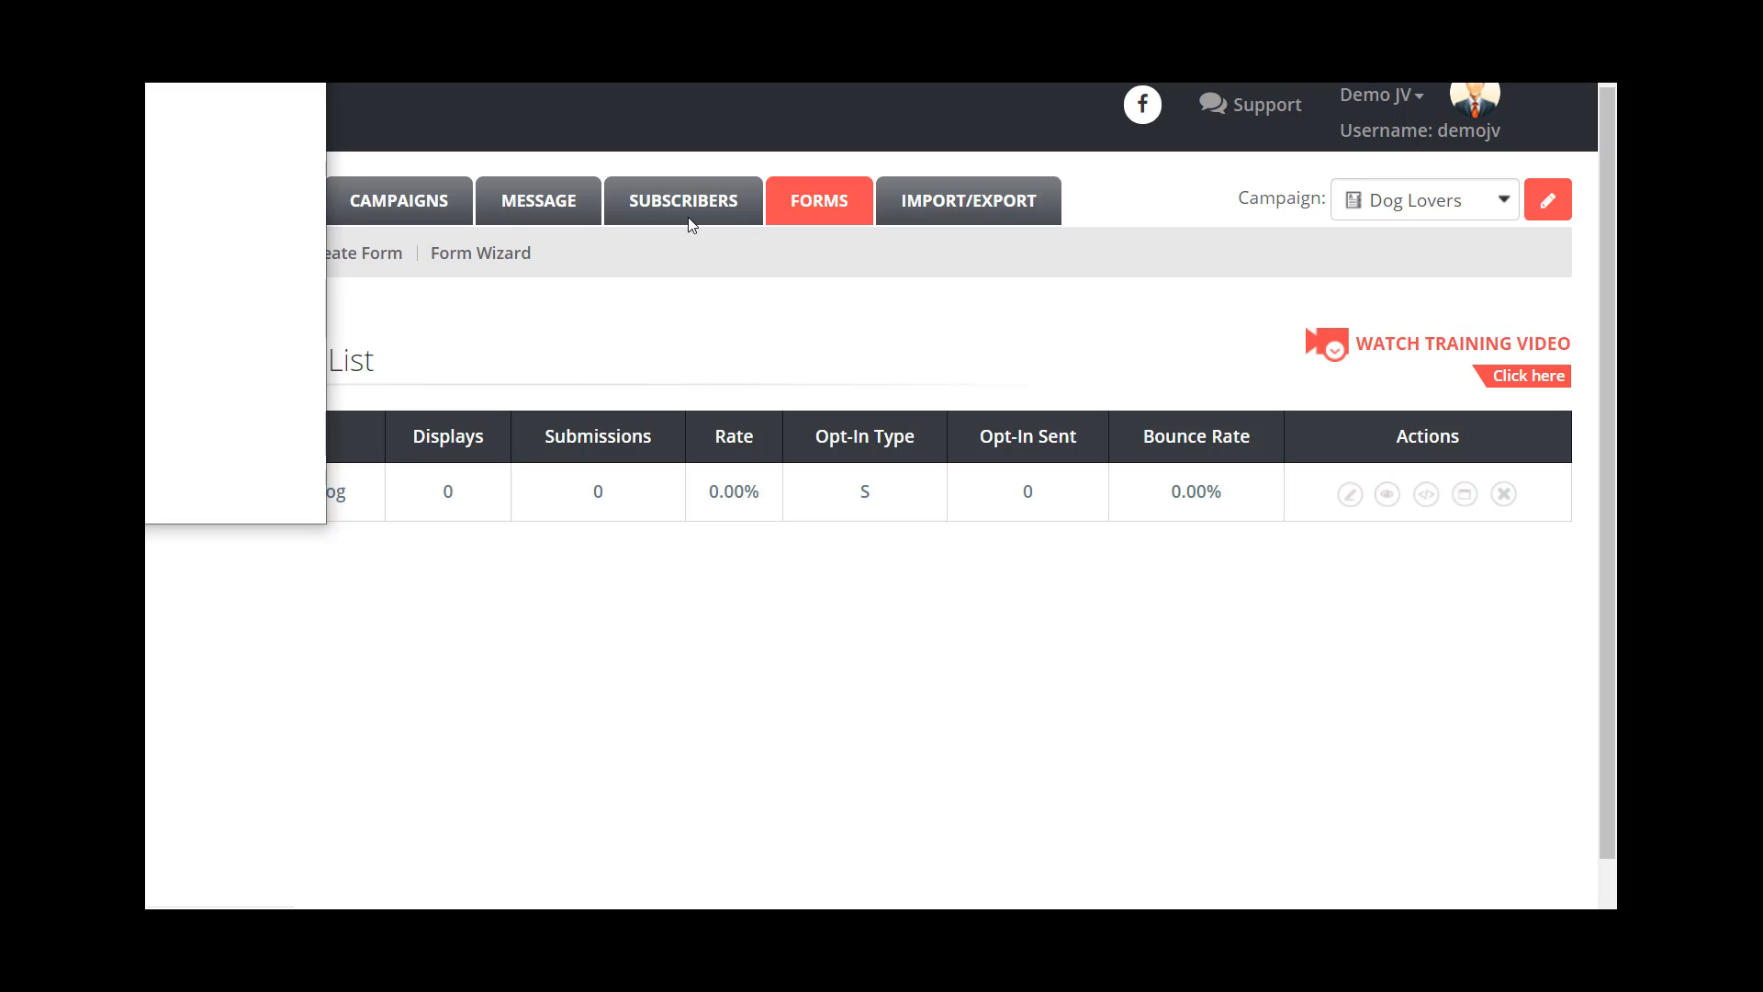
{"action": "left_click_drag", "start_coordinate": [196, 48], "coordinate": [850, 256]}
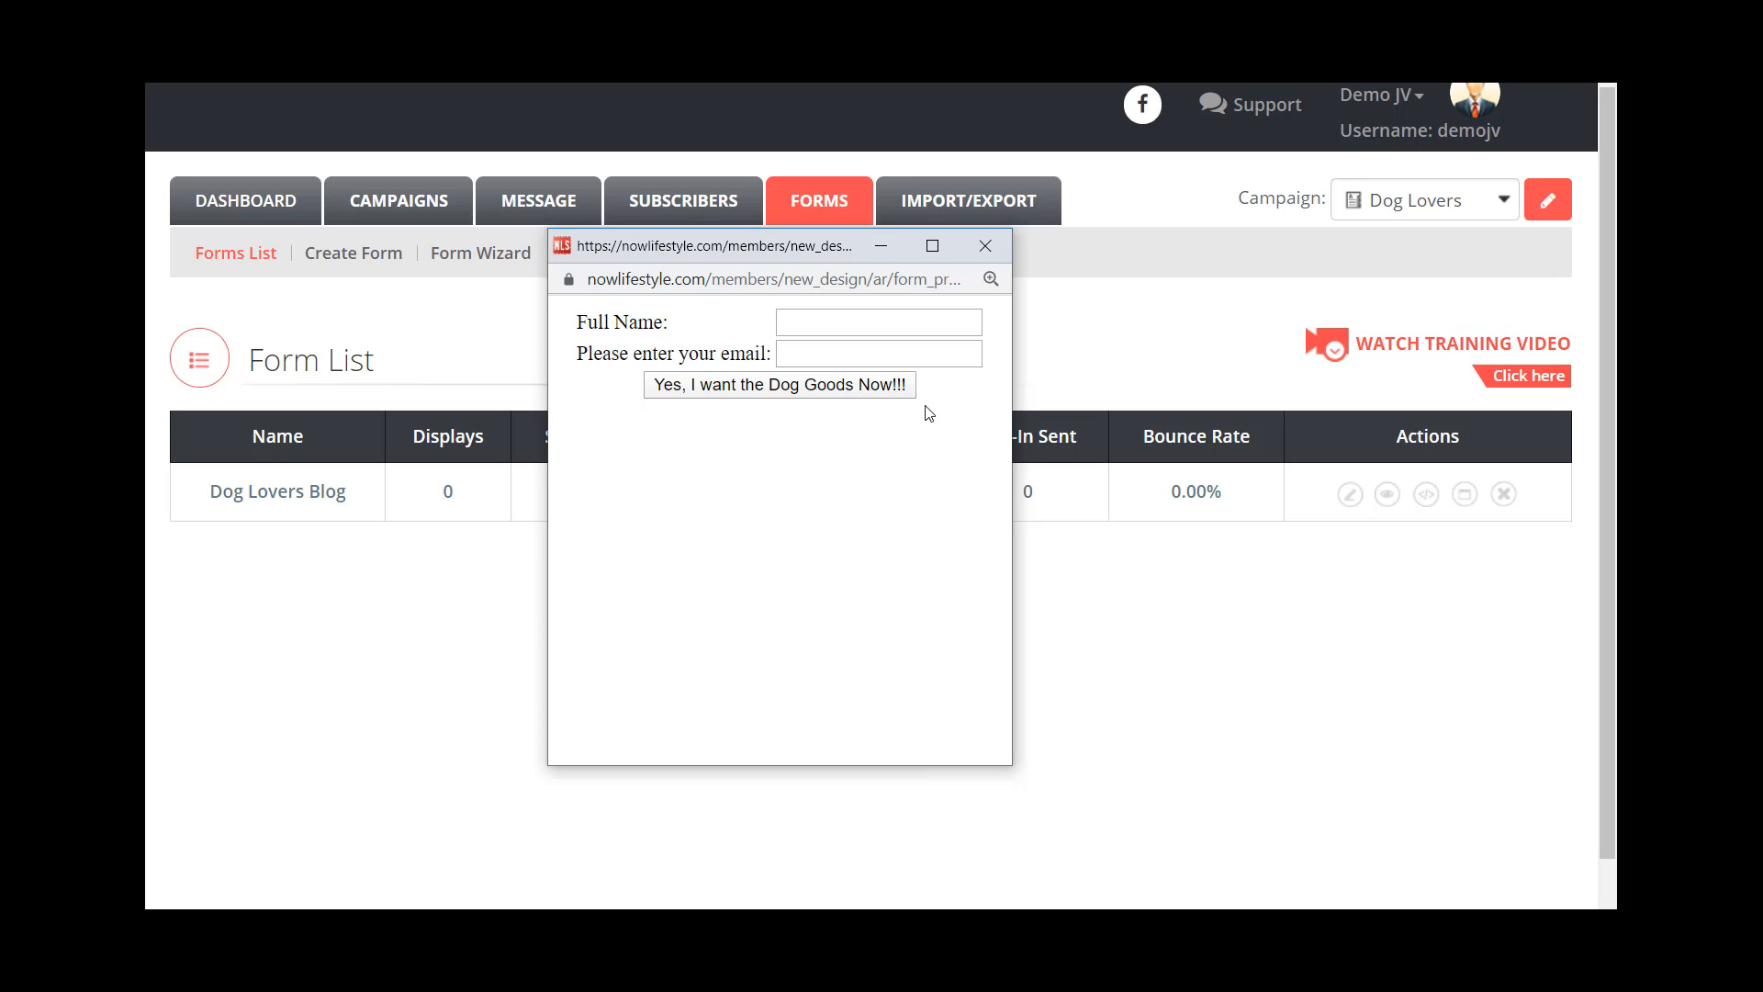
{"action": "left_click", "coordinate": [985, 245]}
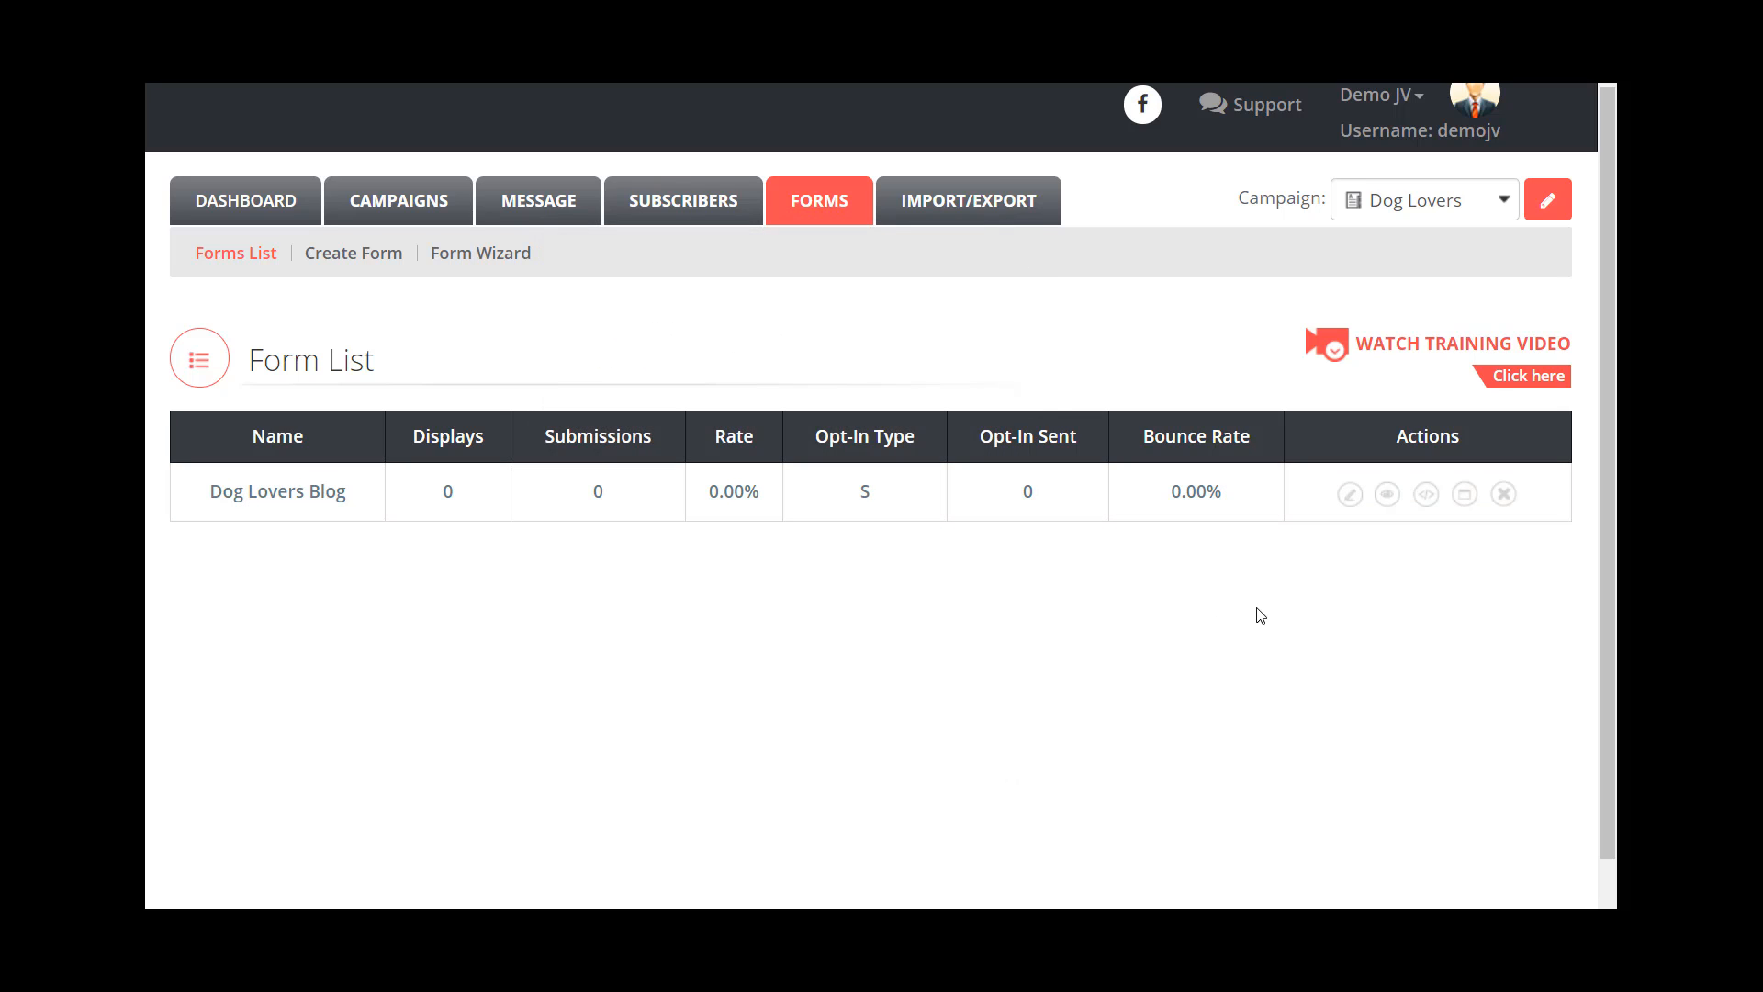
Show the HTML code of the Dog Lovers Blog form and copy all of it.
{"action": "left_click", "coordinate": [1426, 495]}
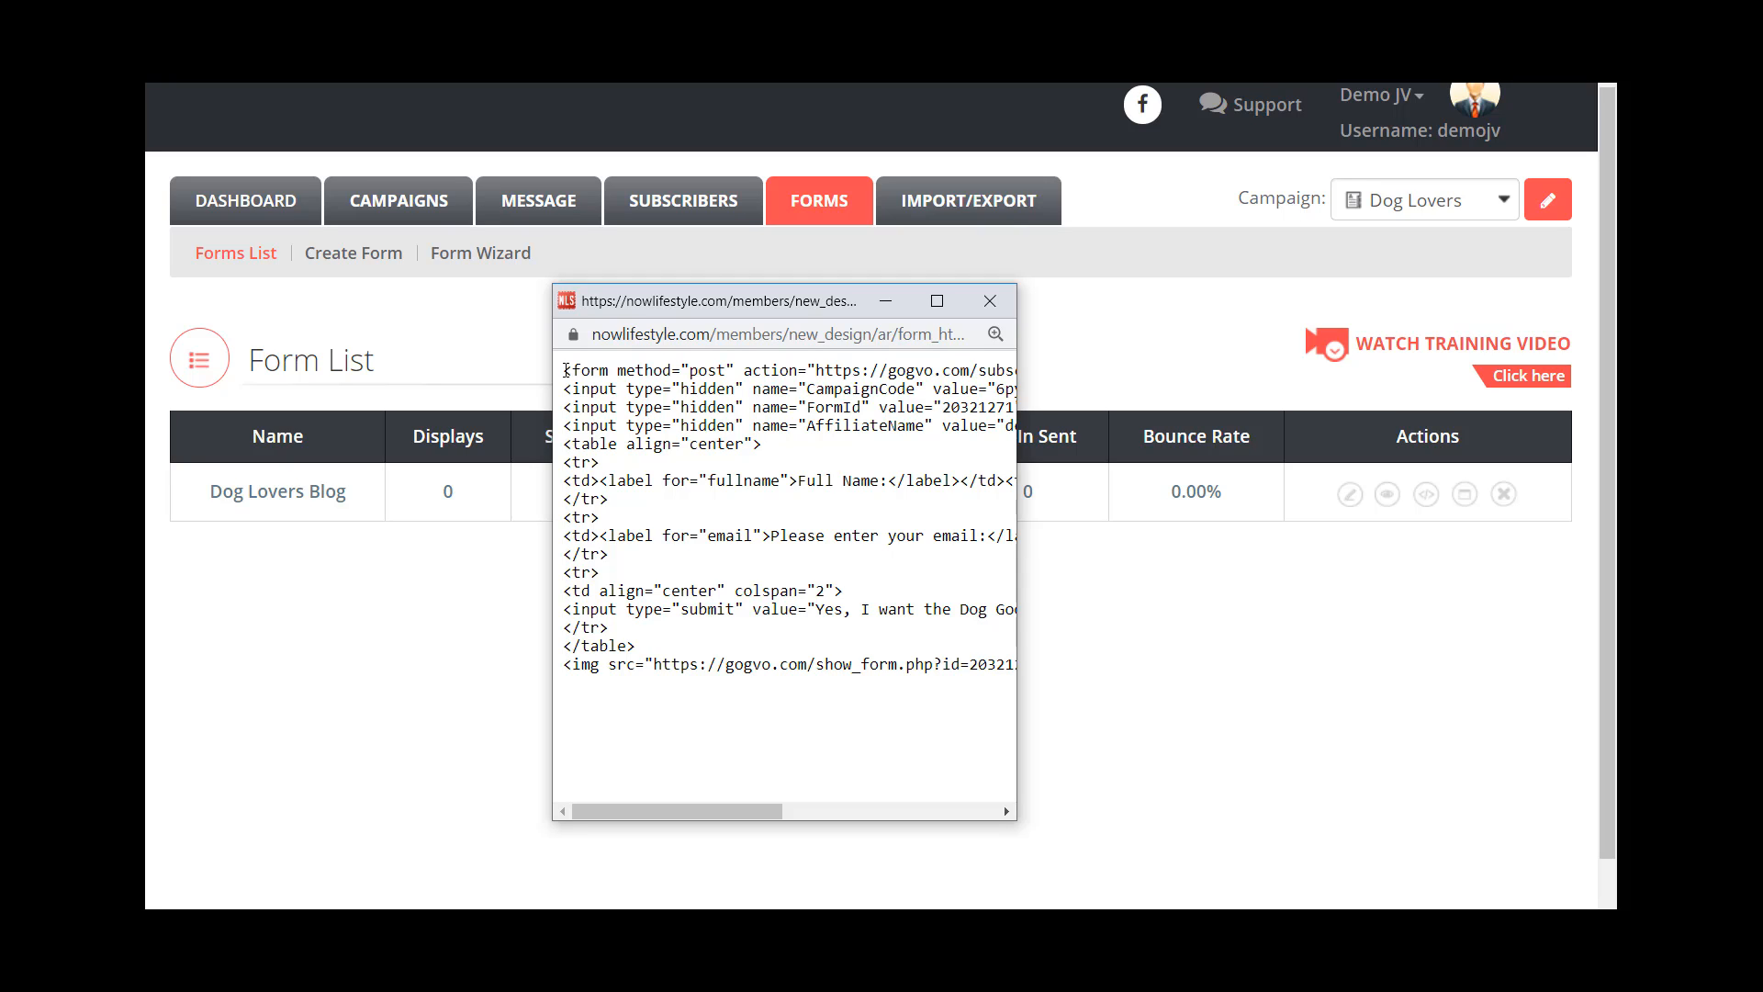
{"action": "left_click_drag", "start_coordinate": [566, 369], "coordinate": [1036, 696]}
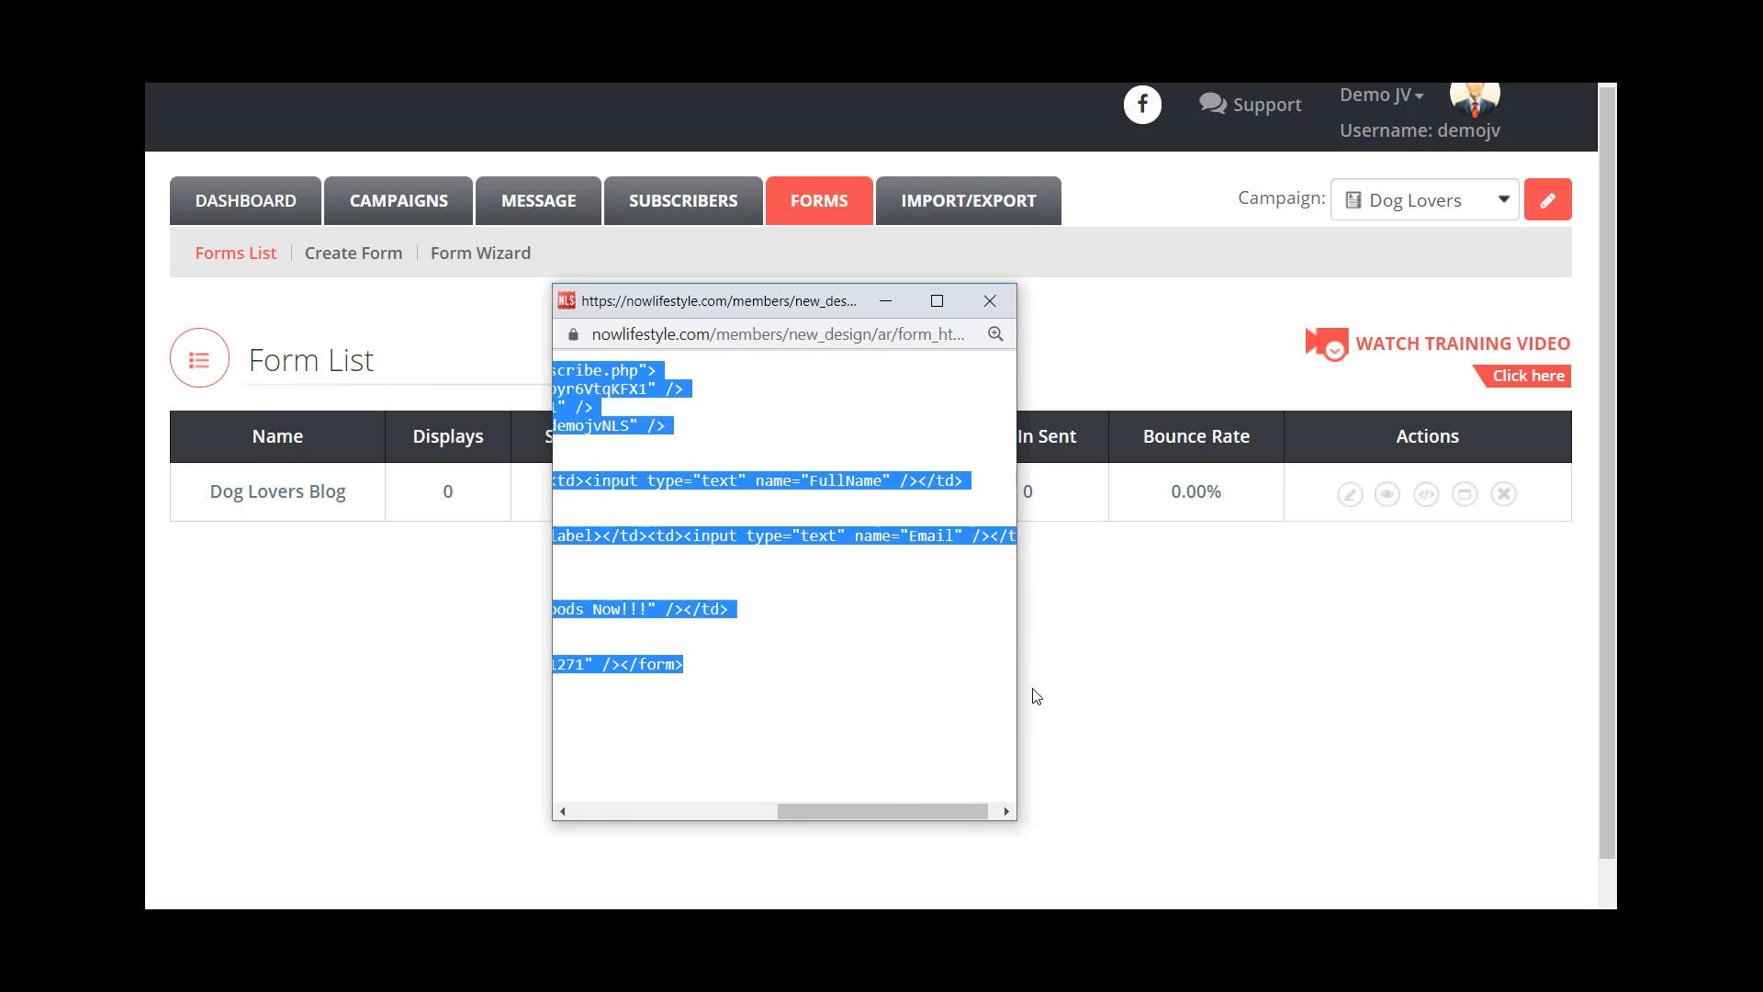
{"action": "left_click_drag", "start_coordinate": [892, 809], "coordinate": [606, 832]}
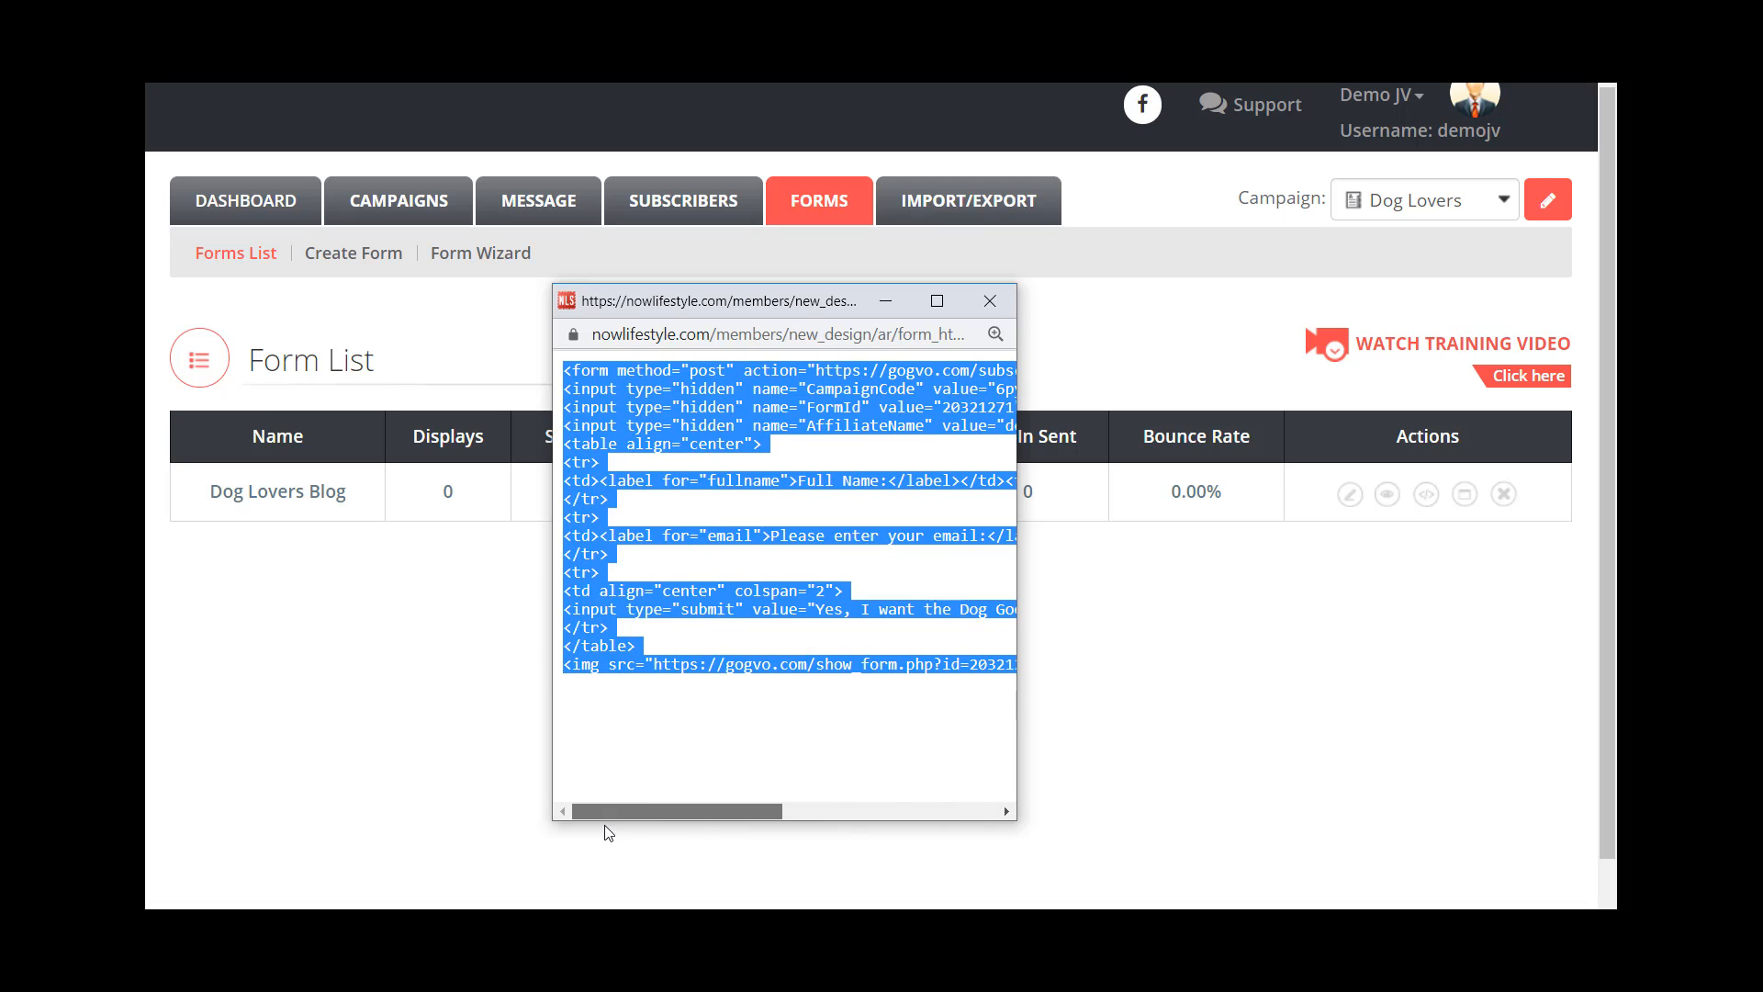
{"action": "right_click", "coordinate": [712, 422]}
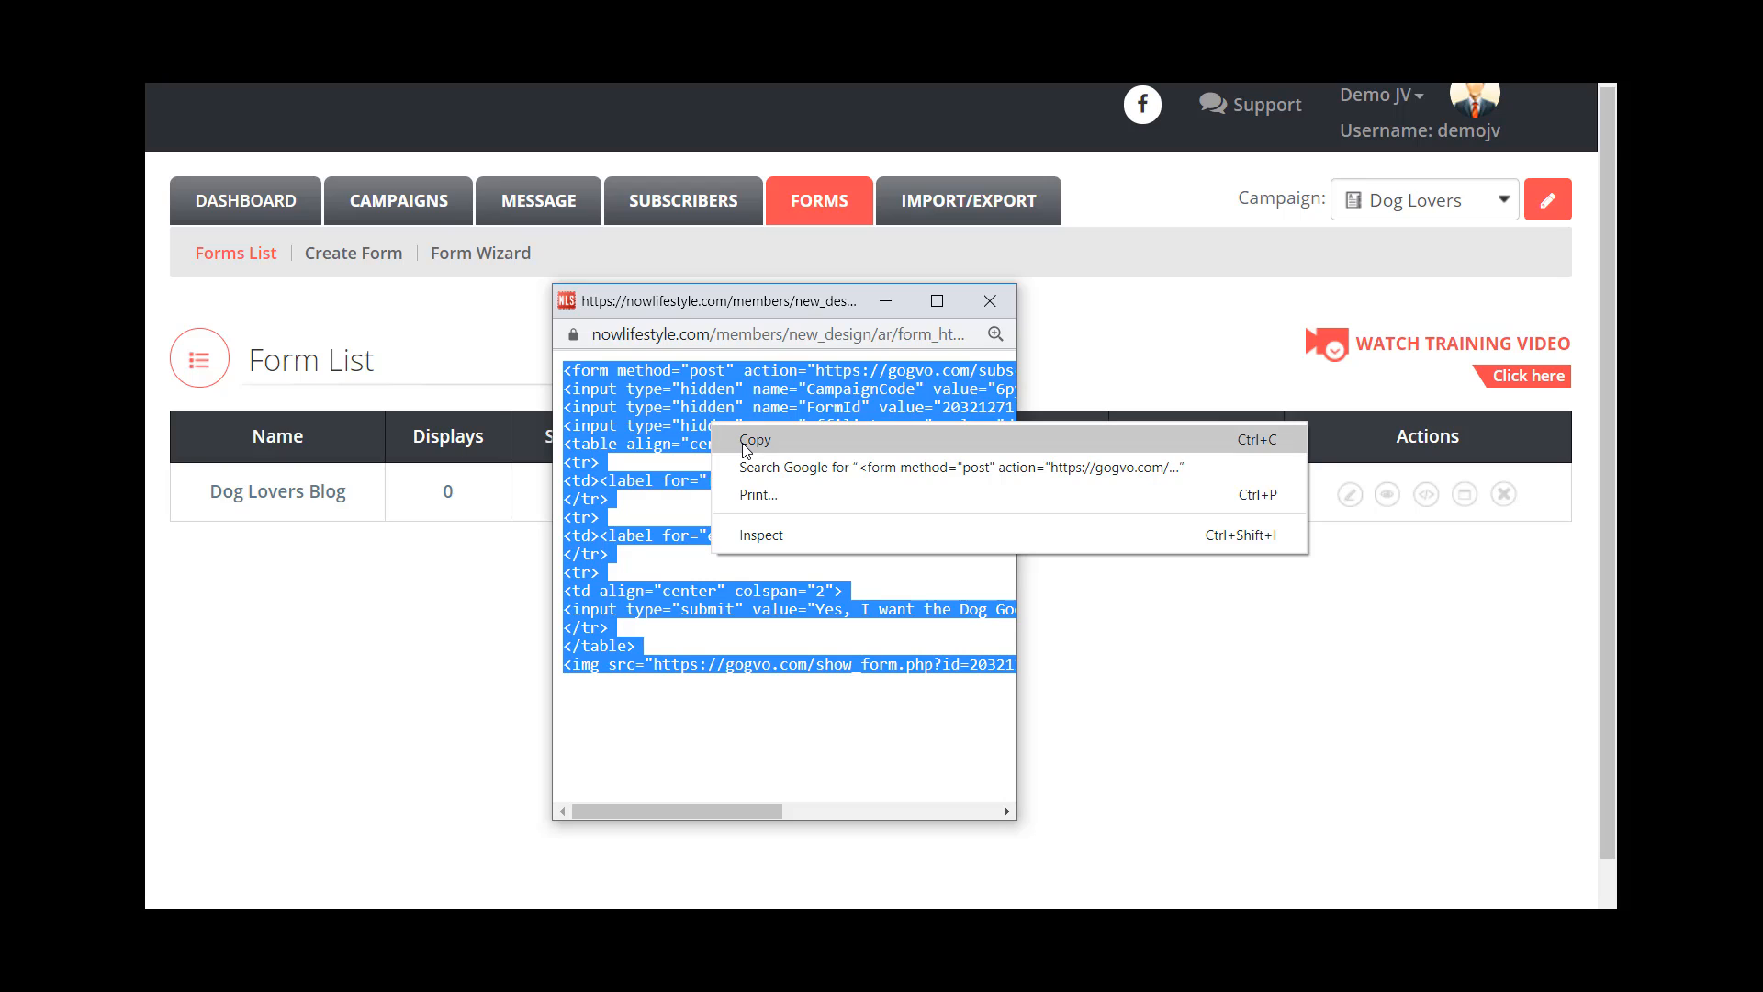
{"action": "left_click", "coordinate": [746, 441]}
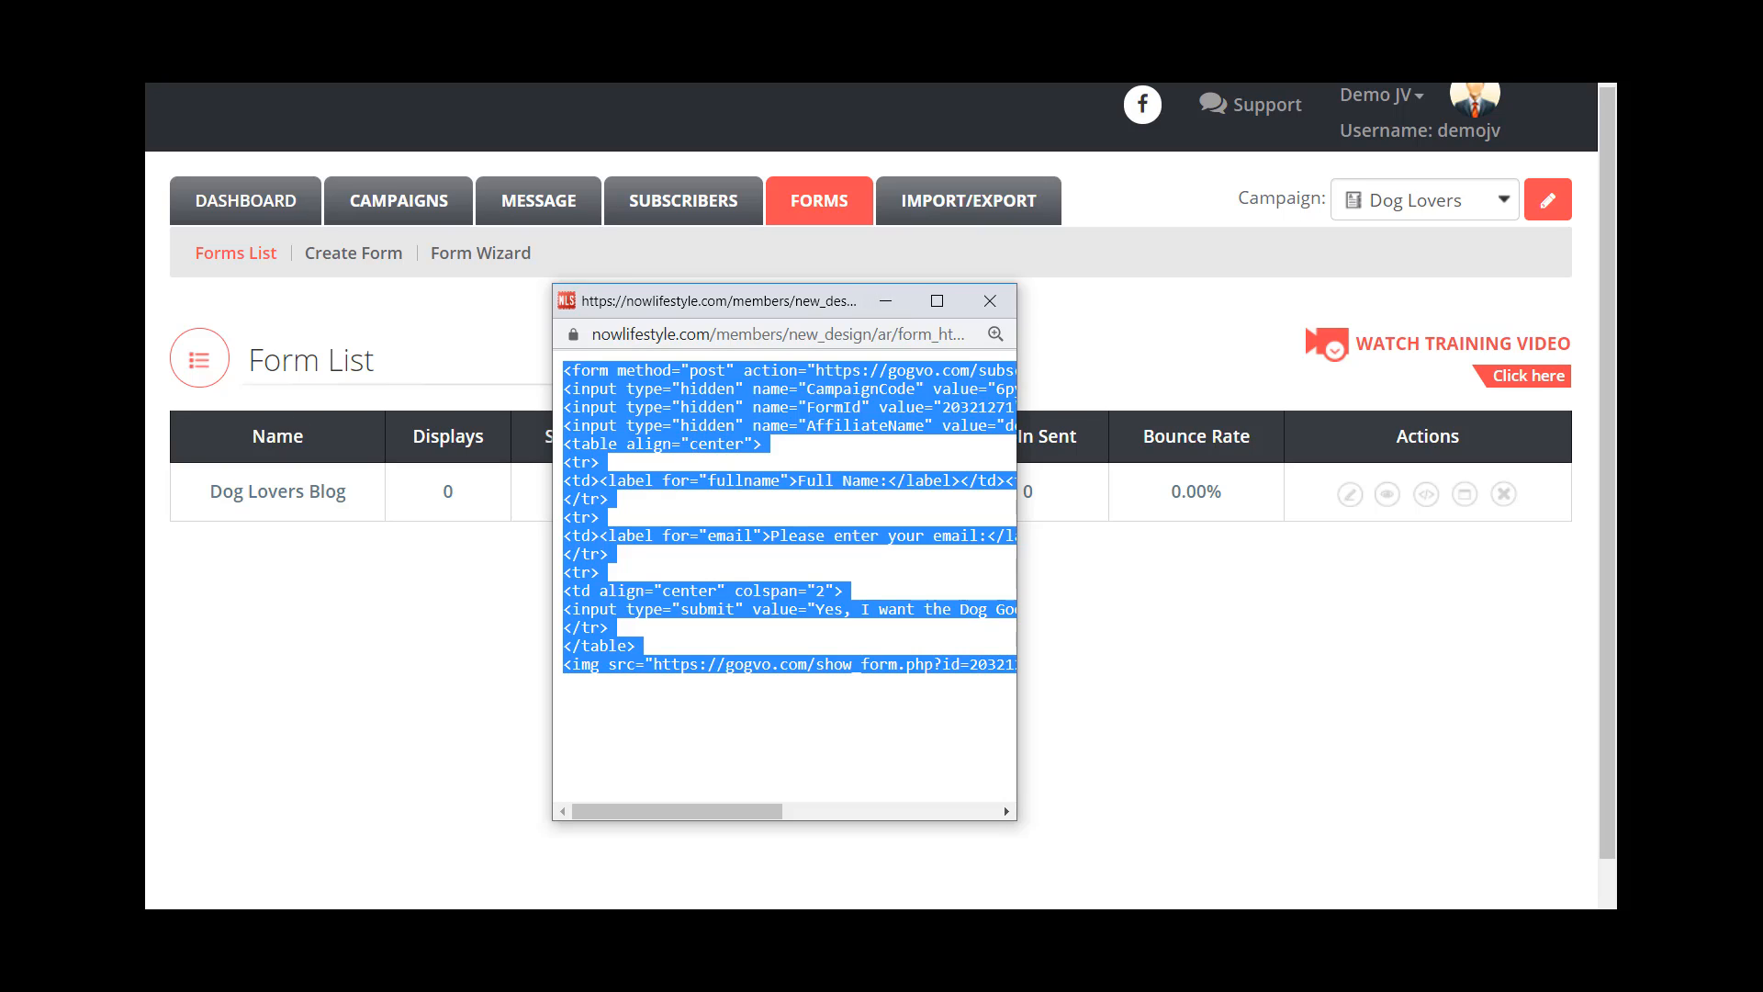
Go to the Page Builder dashboard in a new browser tab, hide the video, and open "example page" for editing.
{"action": "right_click", "coordinate": [9, 379]}
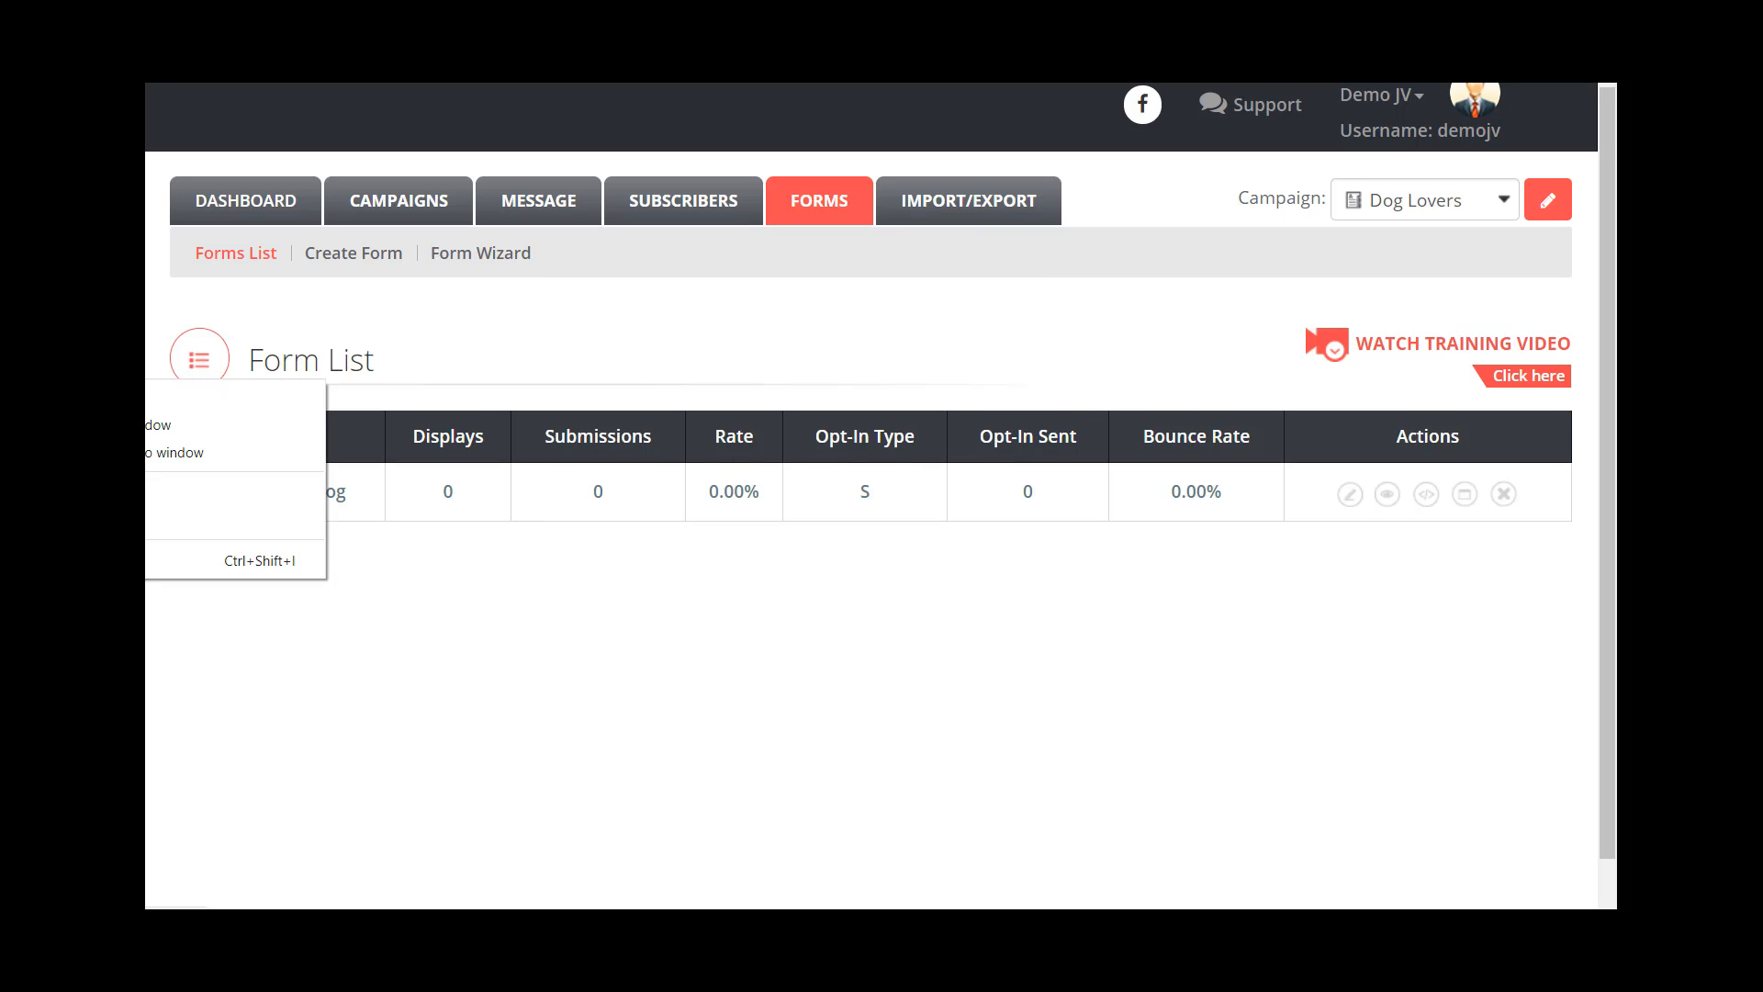
{"action": "left_click", "coordinate": [28, 397]}
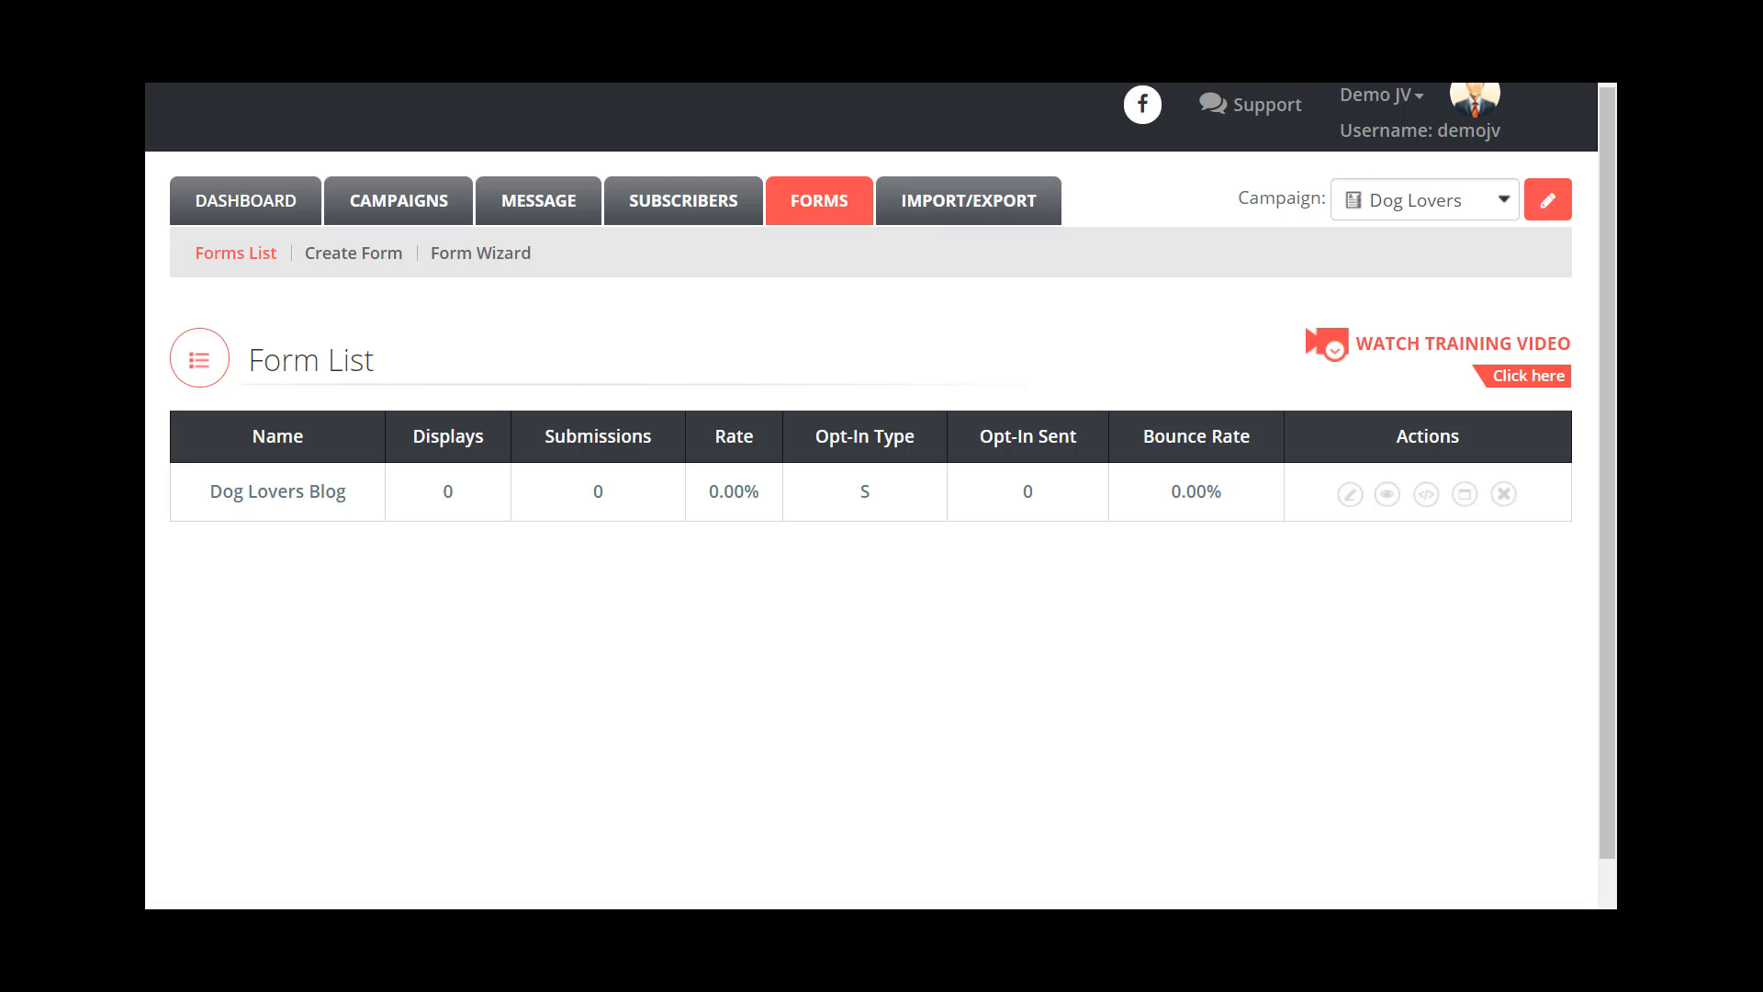
{"action": "left_click", "coordinate": [643, 27]}
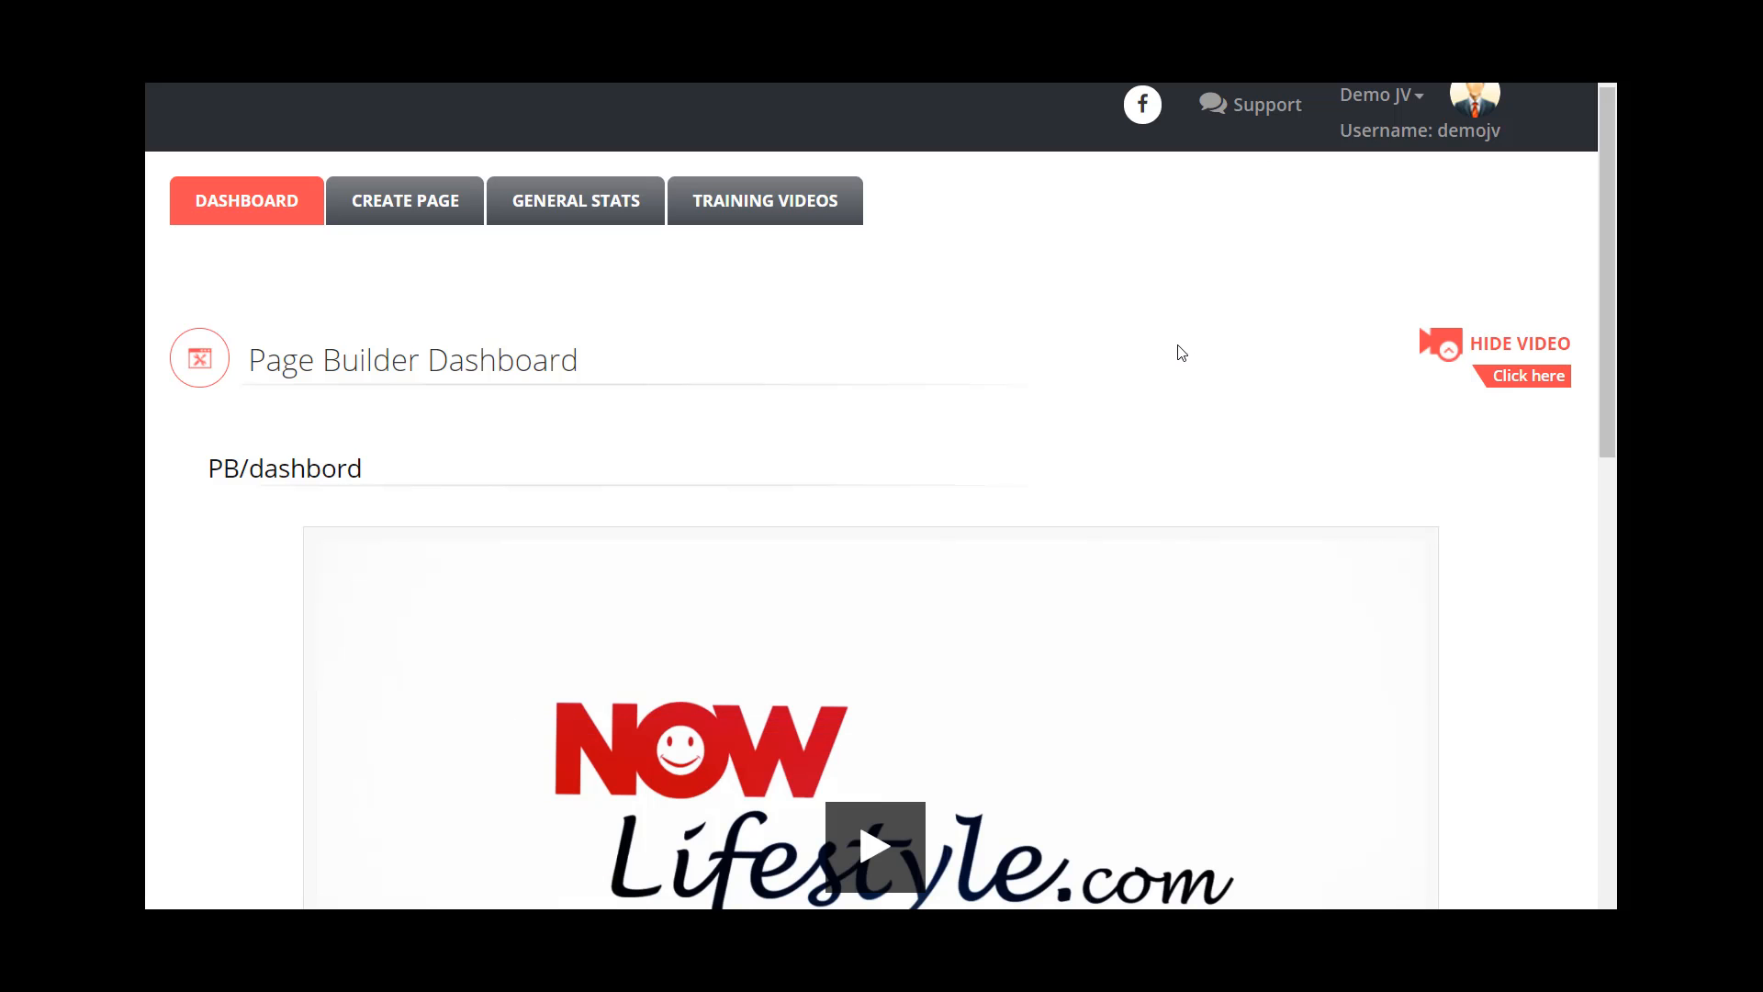
{"action": "scroll", "coordinate": [1179, 352], "scroll_direction": "down", "scroll_amount": 1}
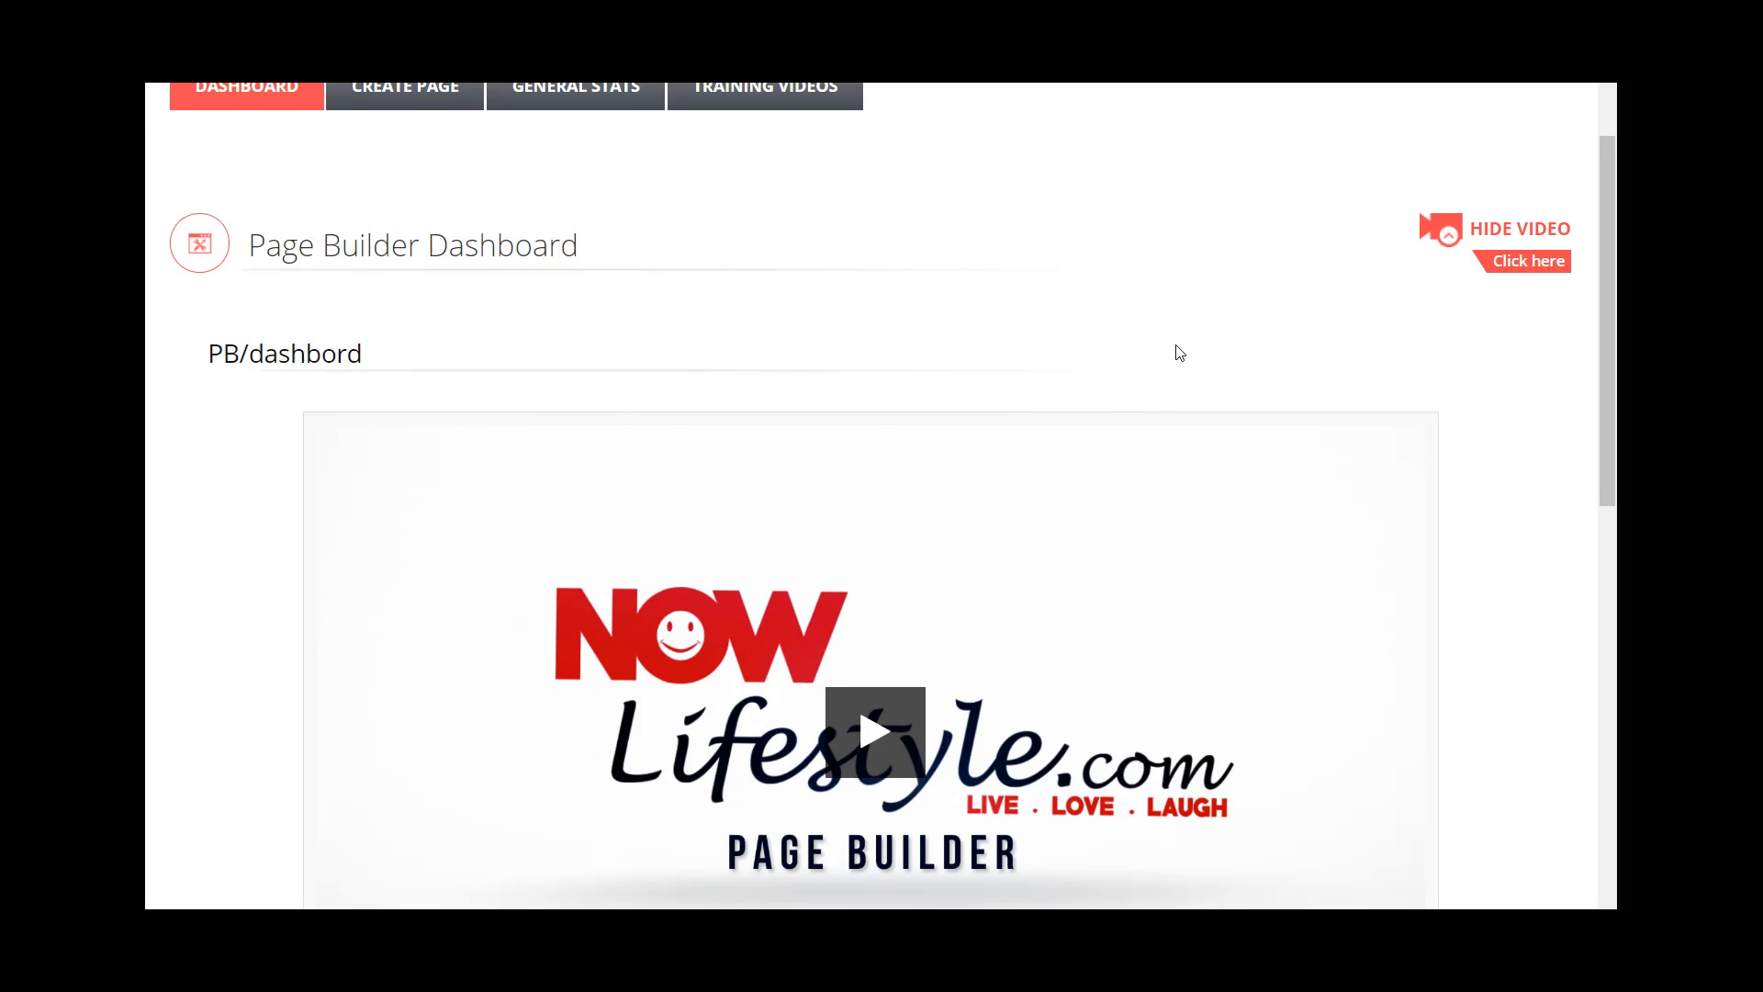
{"action": "left_click", "coordinate": [1533, 229]}
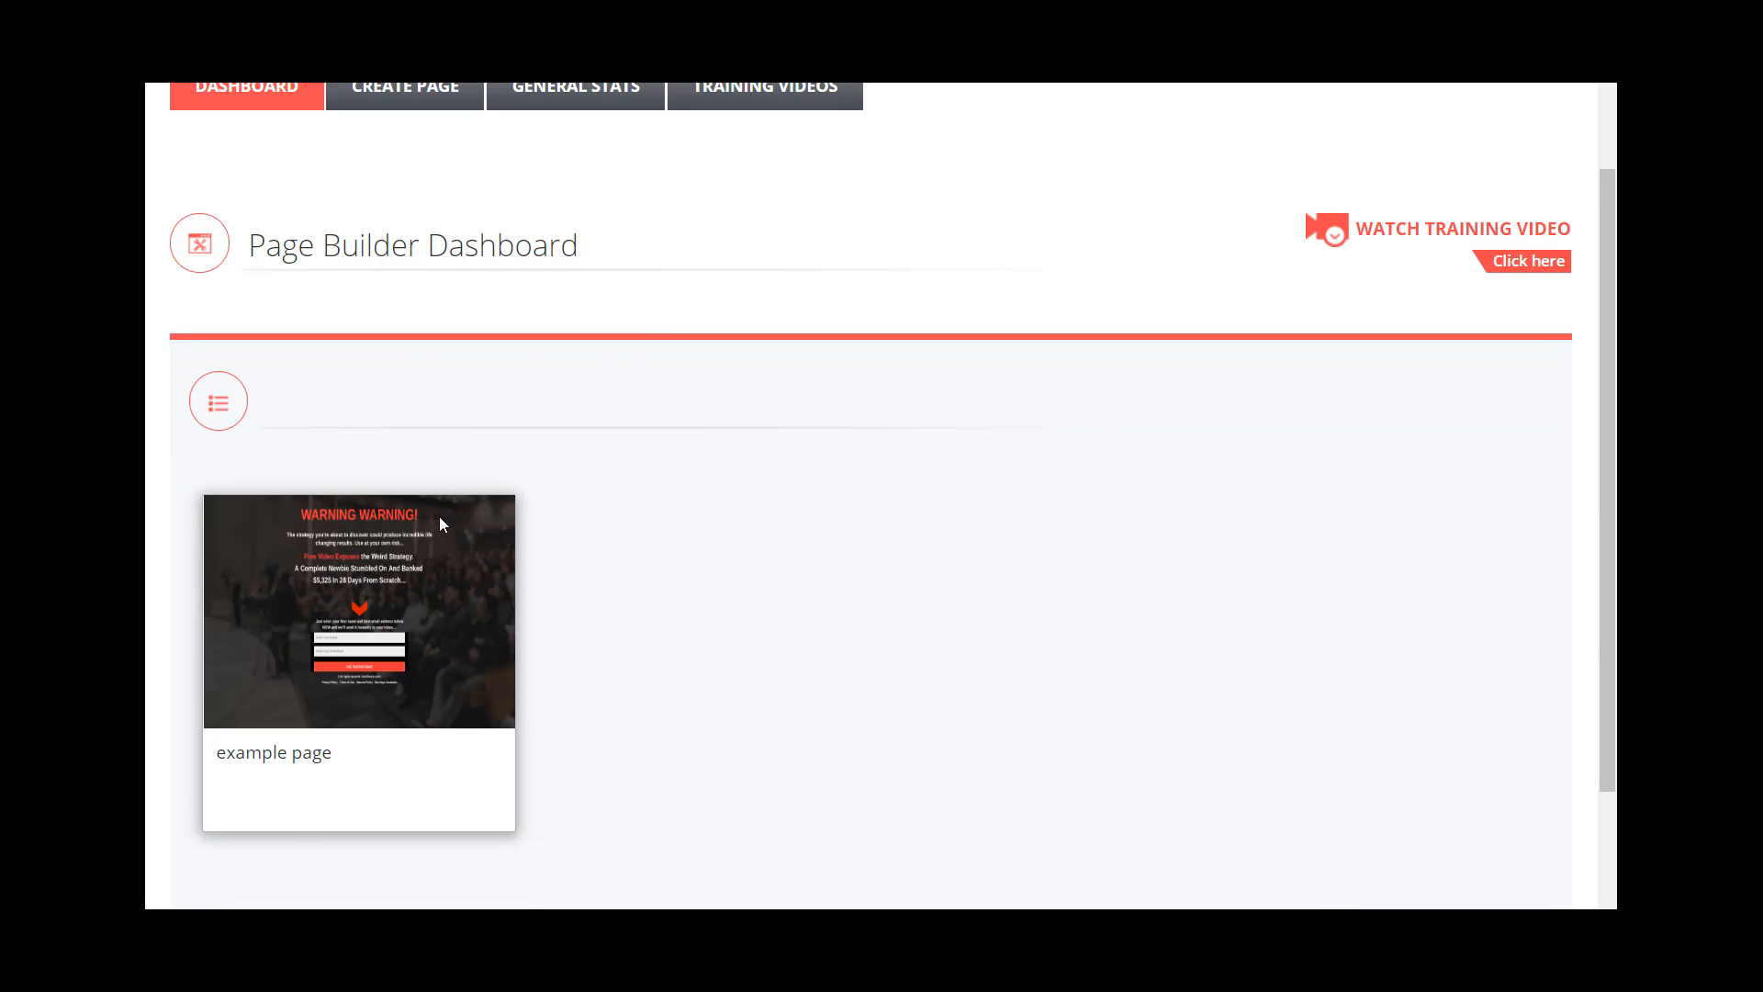
{"action": "mouse_move", "coordinate": [394, 621]}
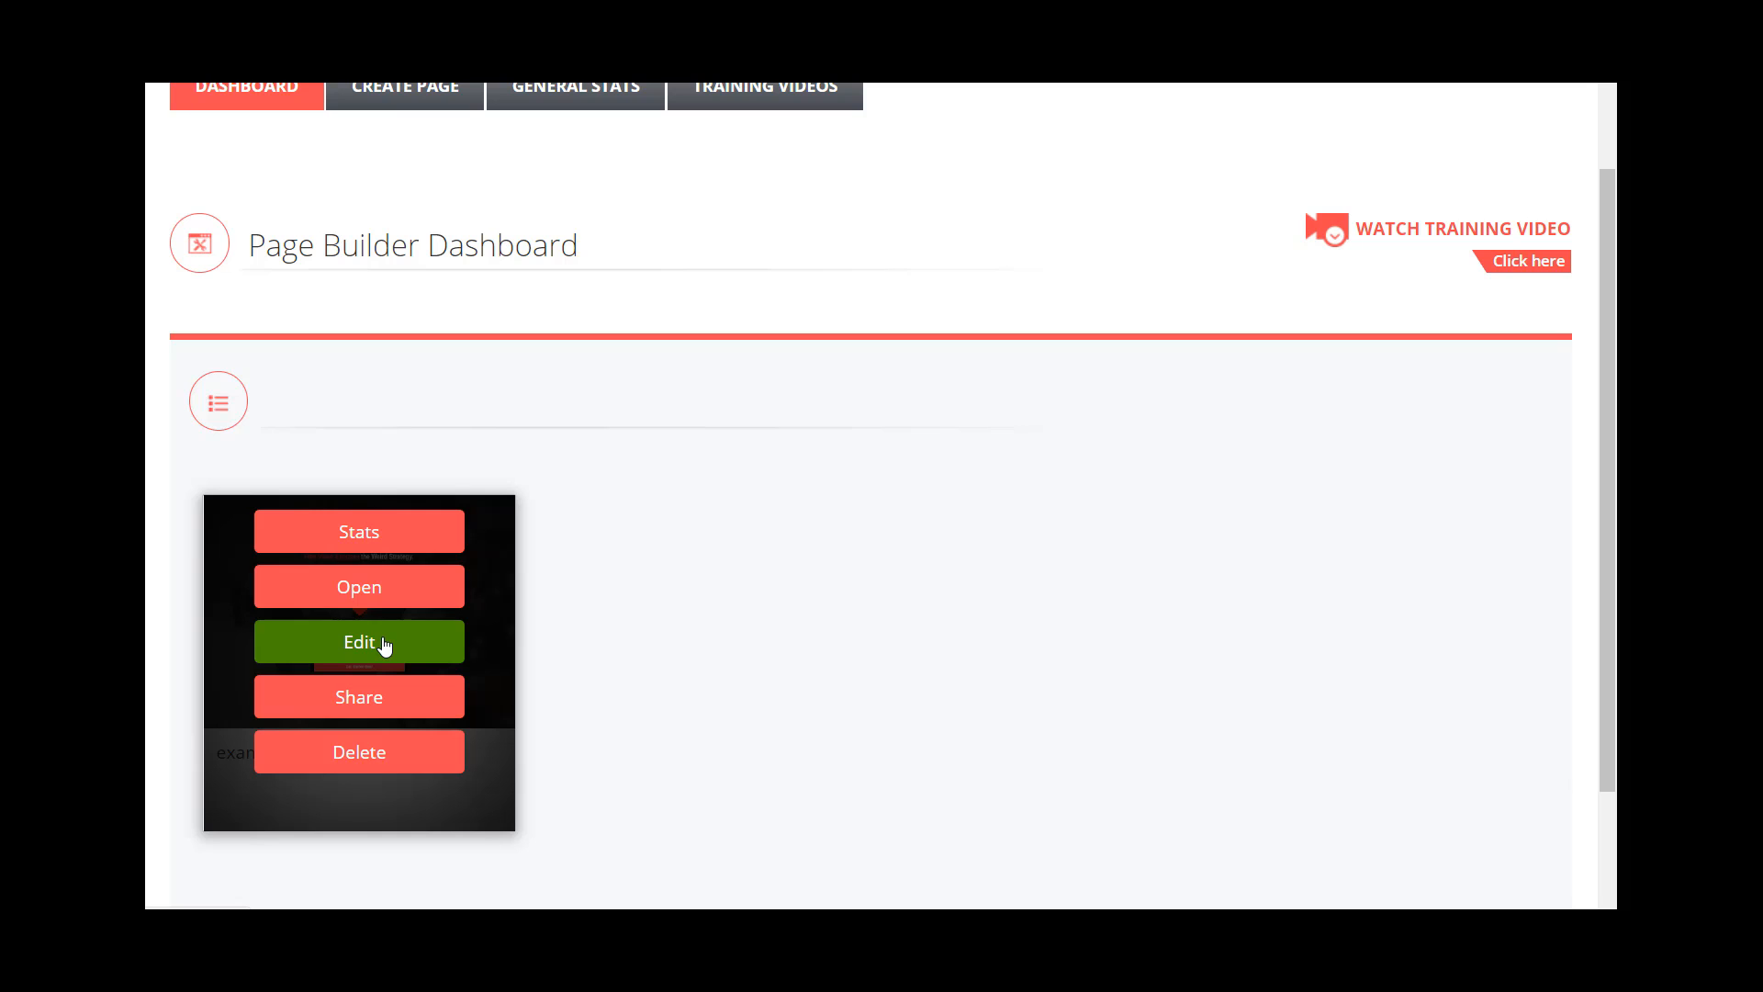
{"action": "left_click", "coordinate": [384, 645]}
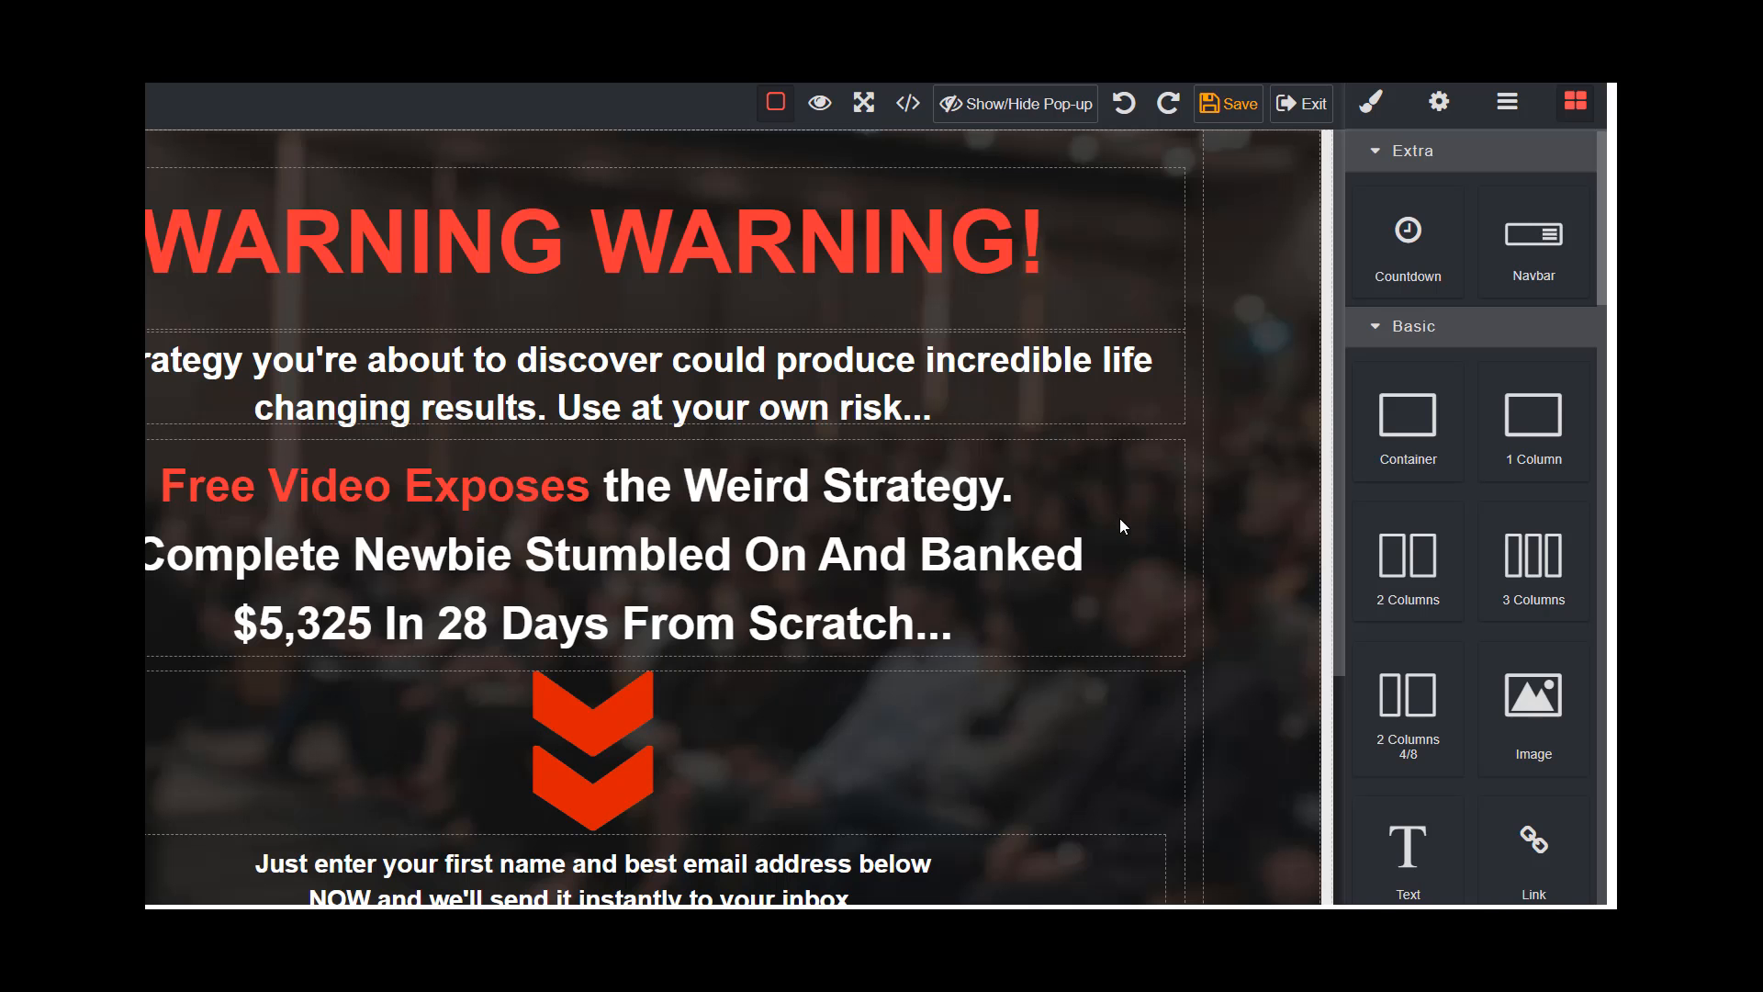
Insert a 2 Columns block directly above the "Free Video Exposes" headline.
{"action": "scroll", "coordinate": [787, 659], "scroll_direction": "down", "scroll_amount": 3}
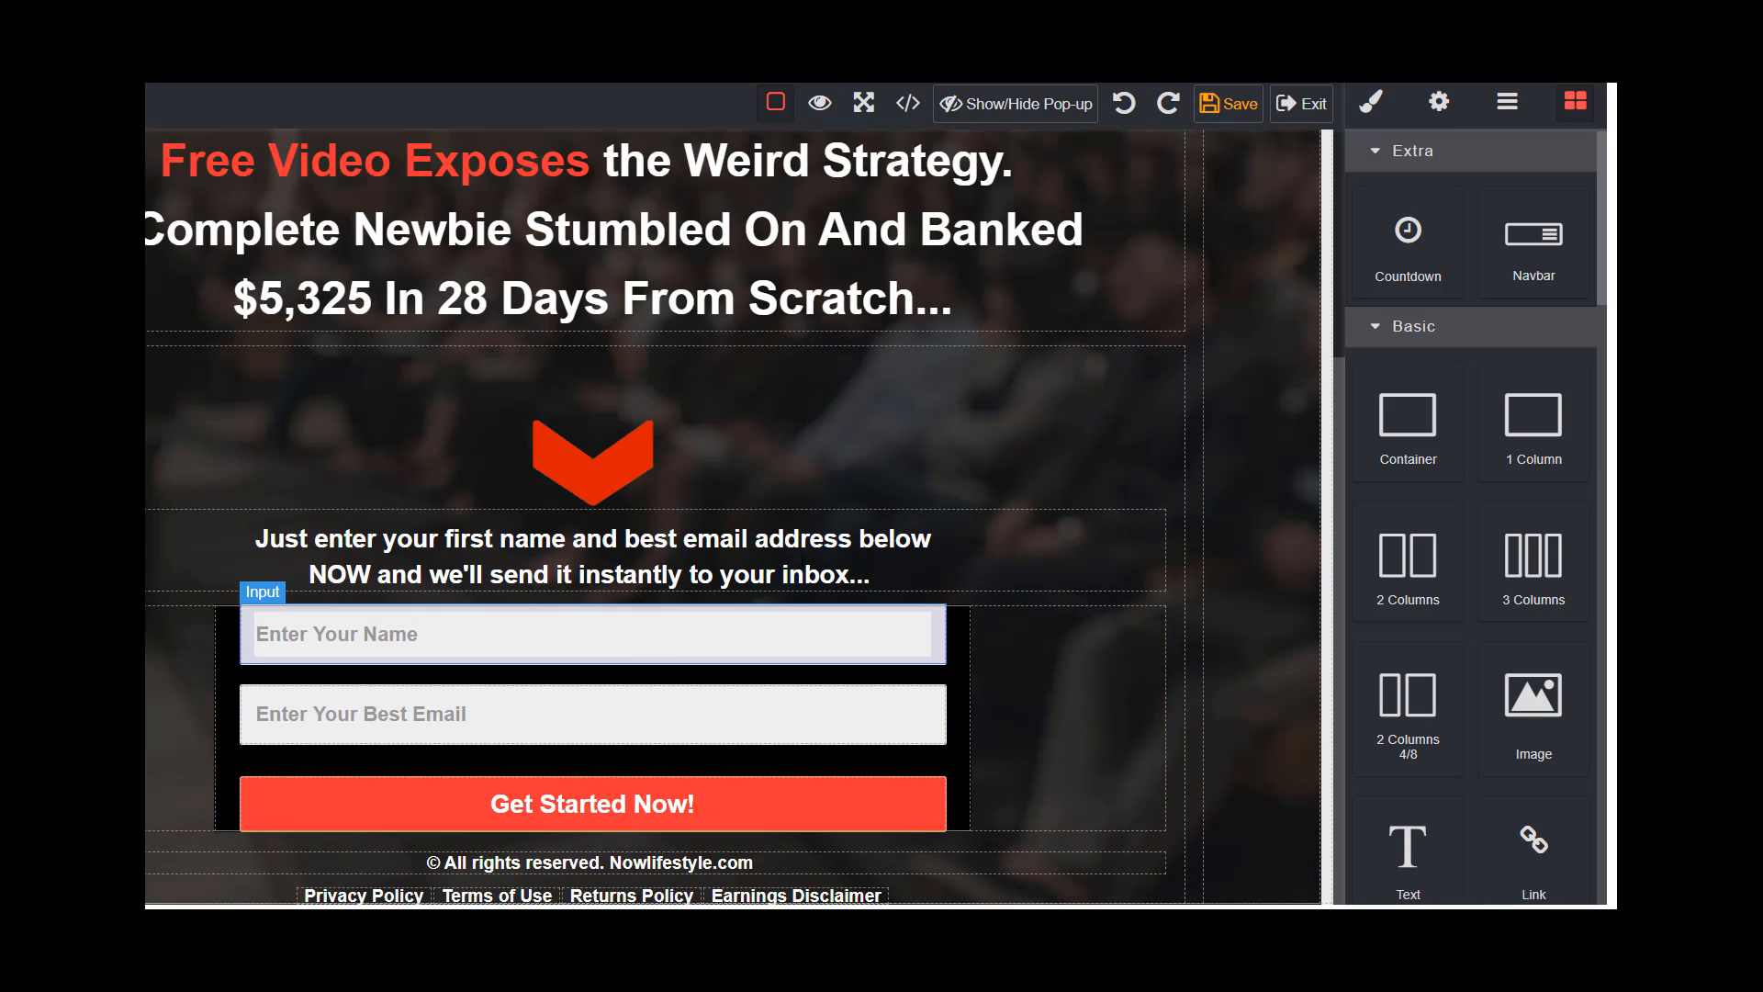
{"action": "scroll", "coordinate": [1006, 532], "scroll_direction": "up", "scroll_amount": 2}
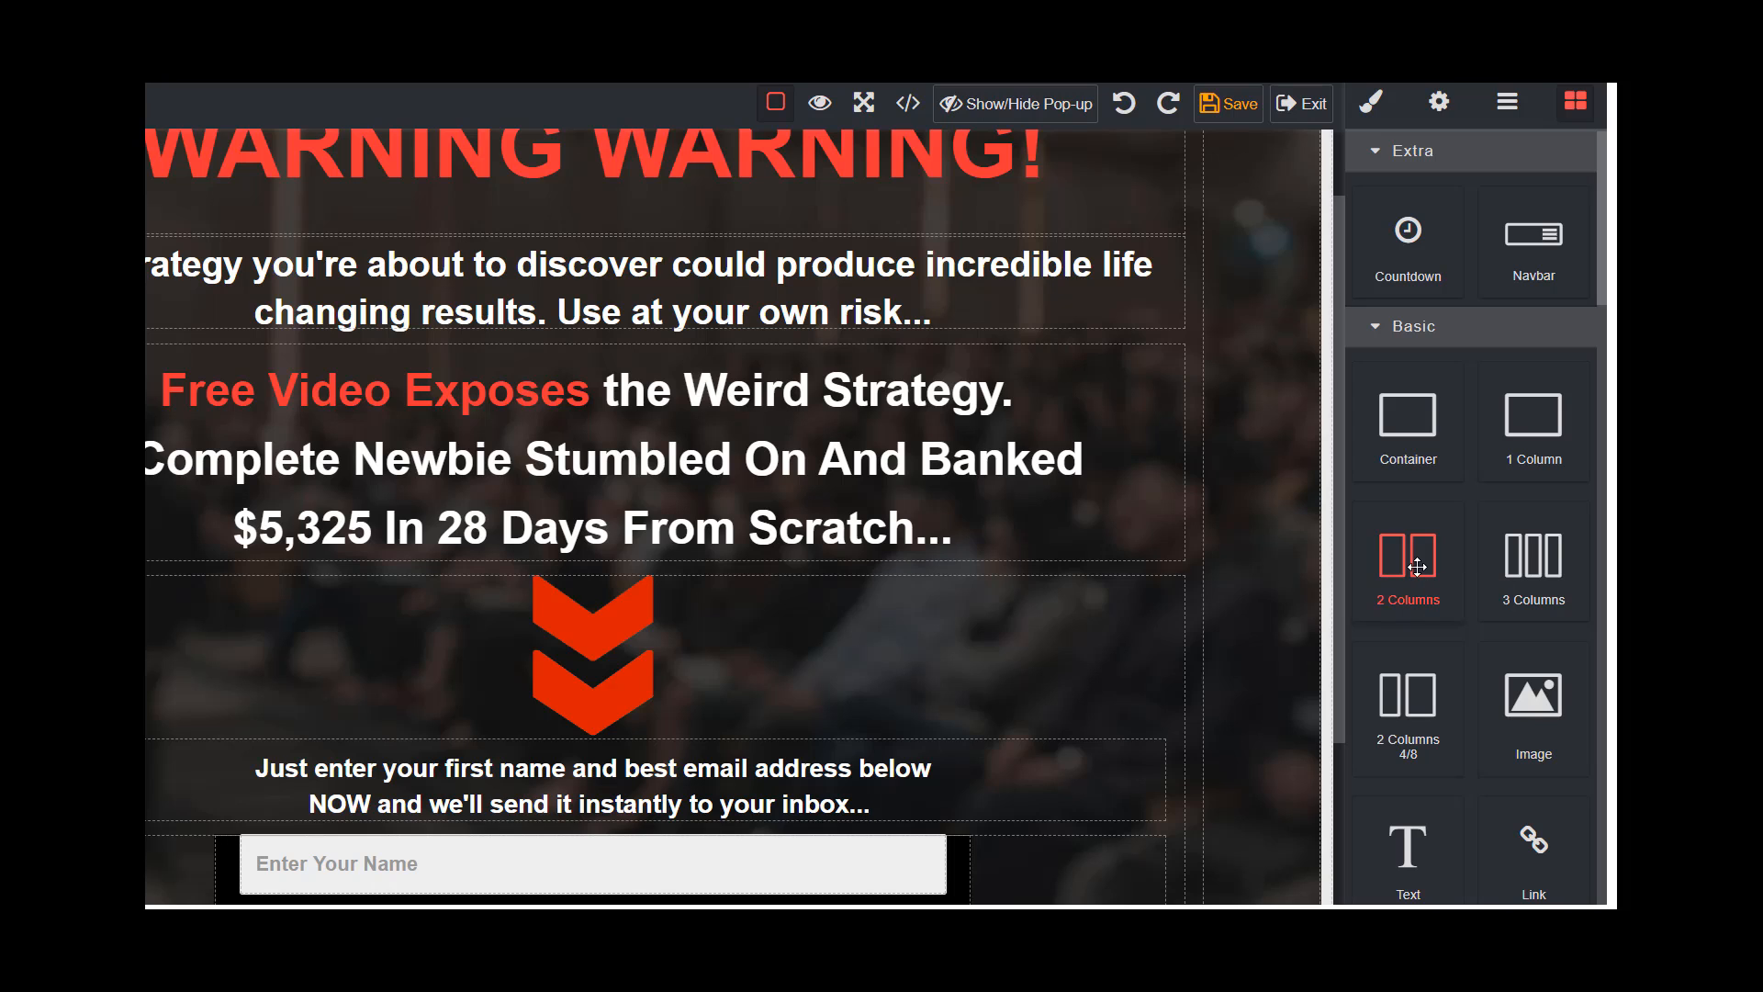
{"action": "left_click_drag", "start_coordinate": [1408, 556], "coordinate": [758, 364]}
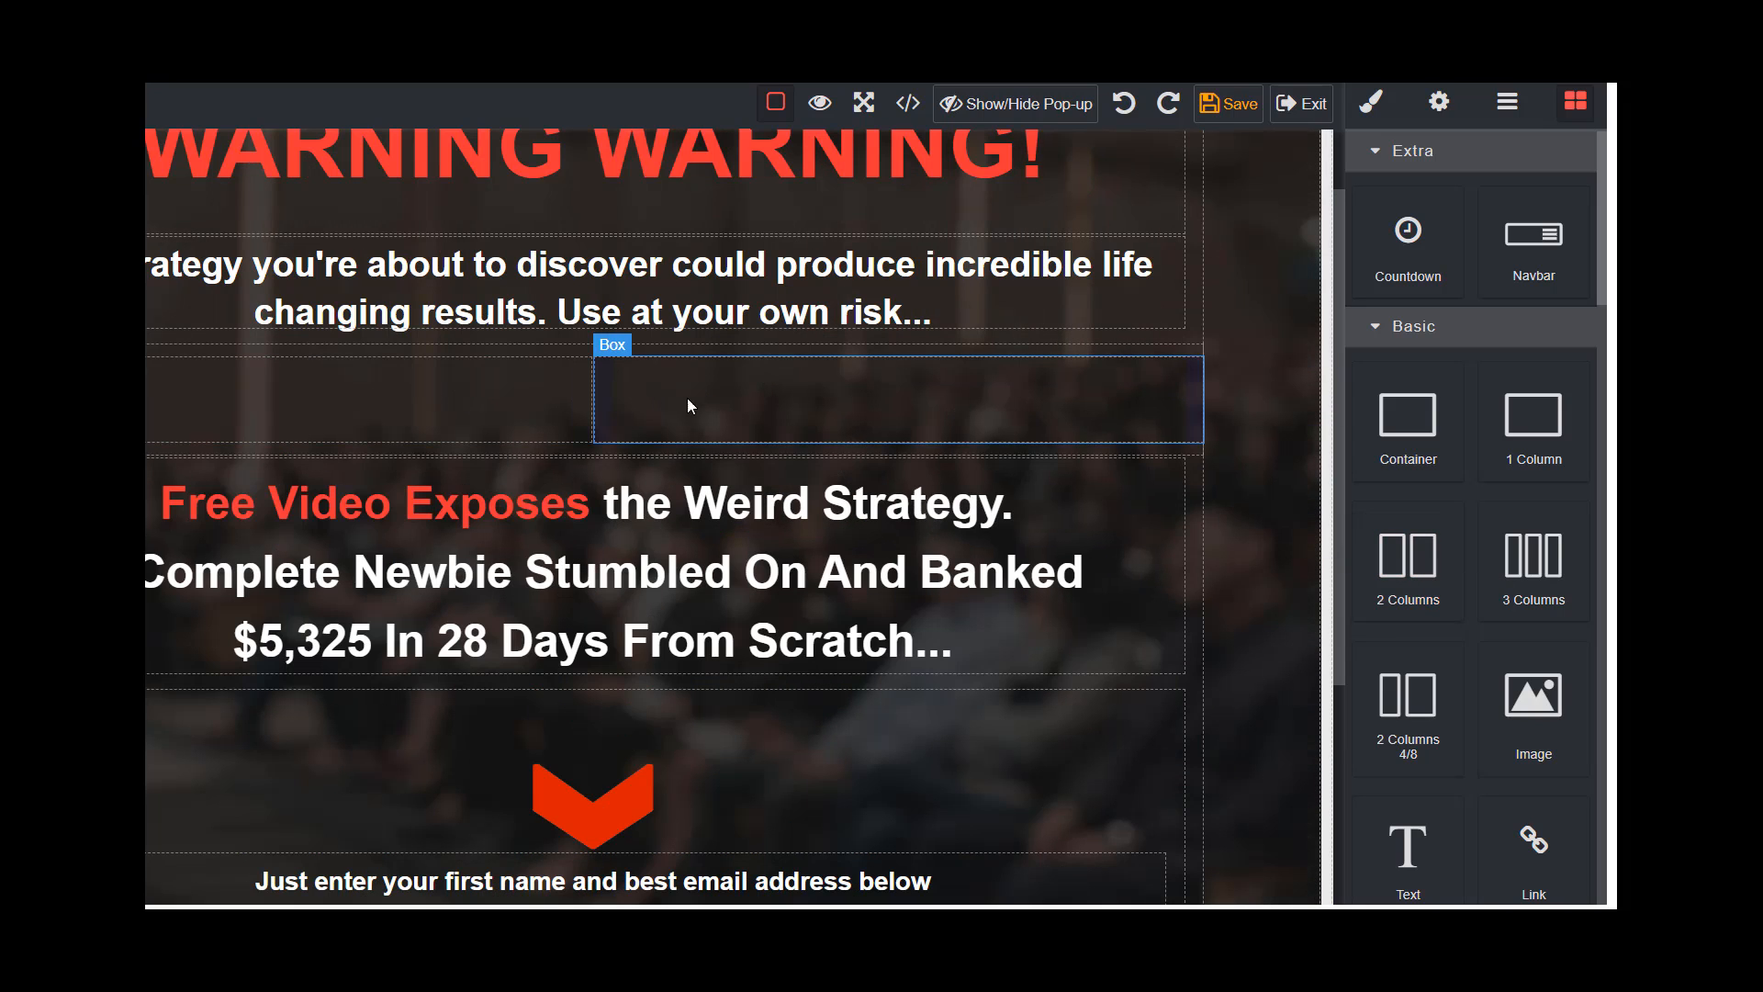
Place an AR Form element from the NLS autoresponder integration in the right-hand column of the new block.
{"action": "scroll", "coordinate": [1495, 460], "scroll_direction": "down", "scroll_amount": 7}
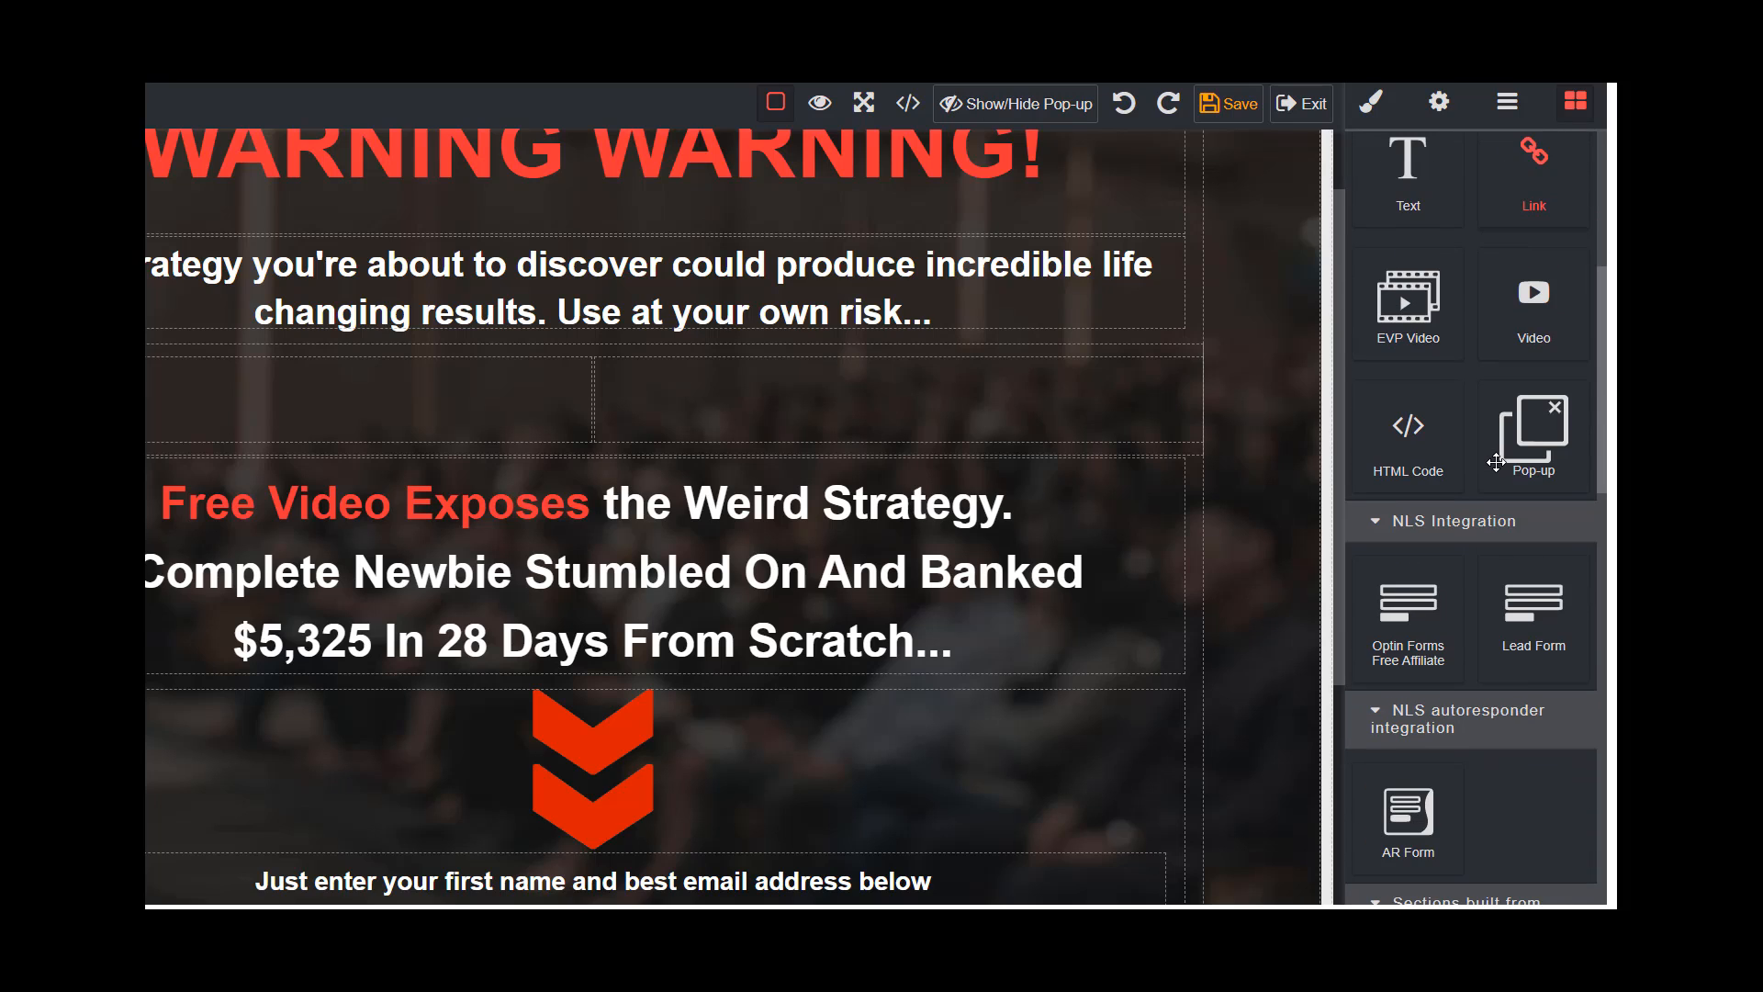
{"action": "scroll", "coordinate": [1495, 462], "scroll_direction": "down", "scroll_amount": 3}
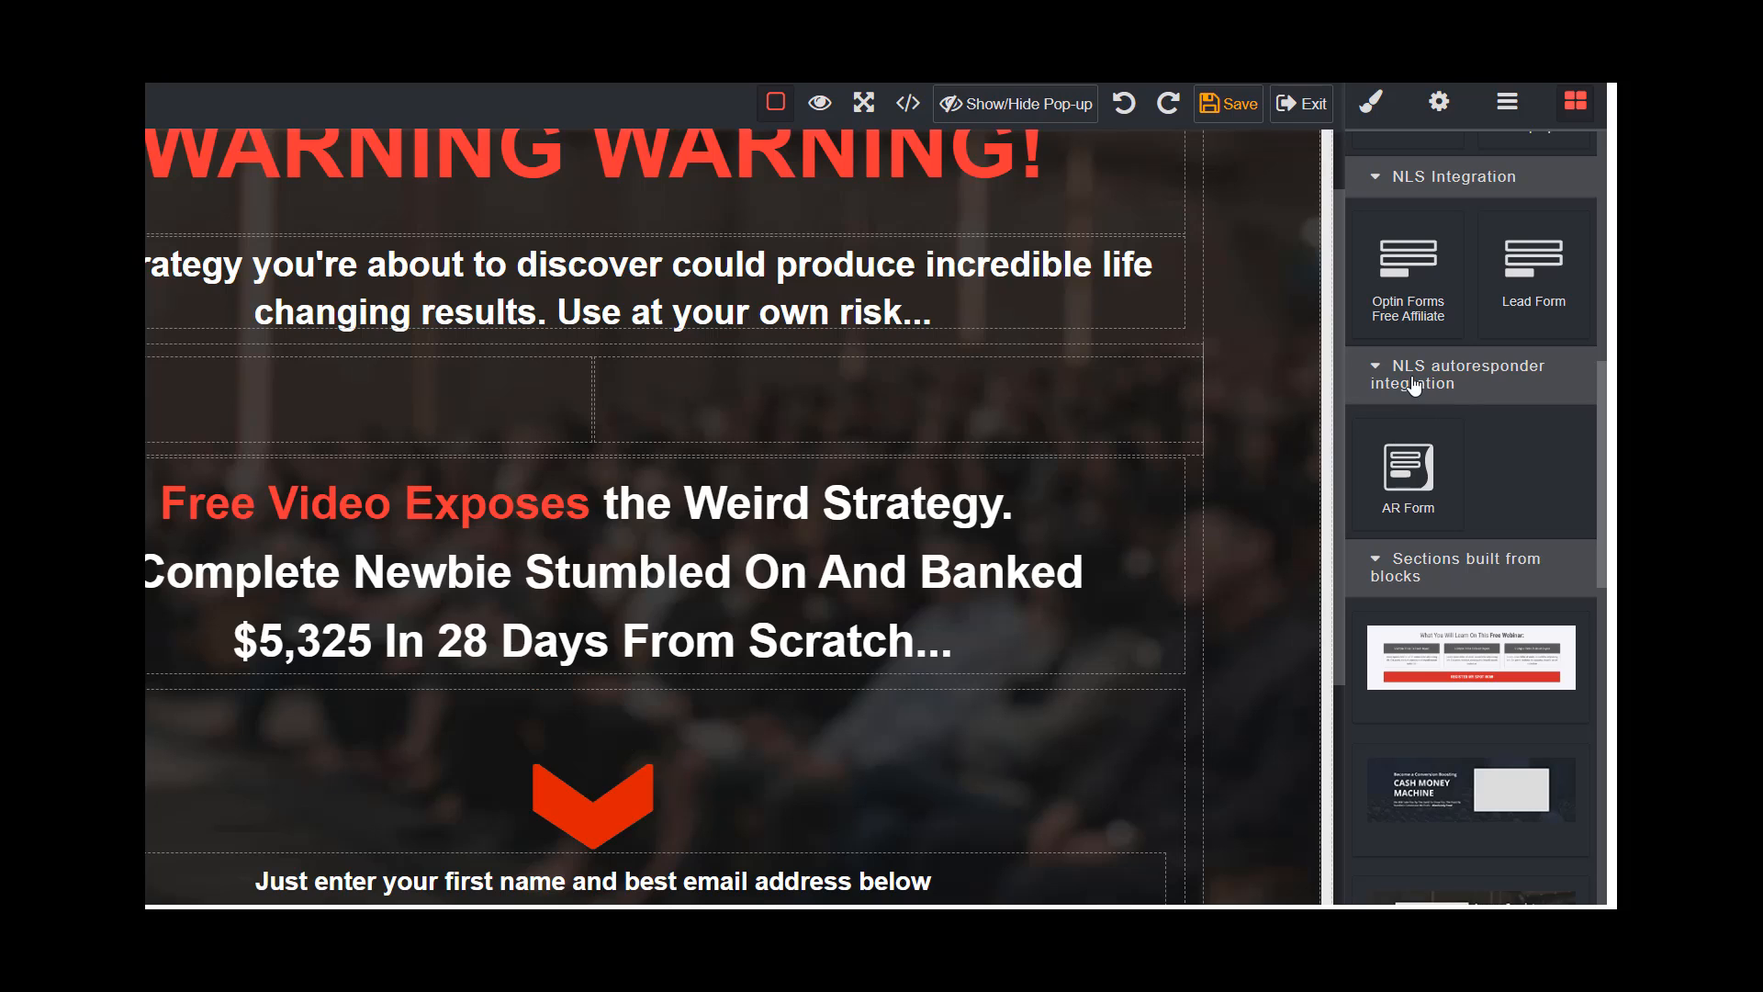
{"action": "left_click_drag", "start_coordinate": [1416, 441], "coordinate": [939, 386]}
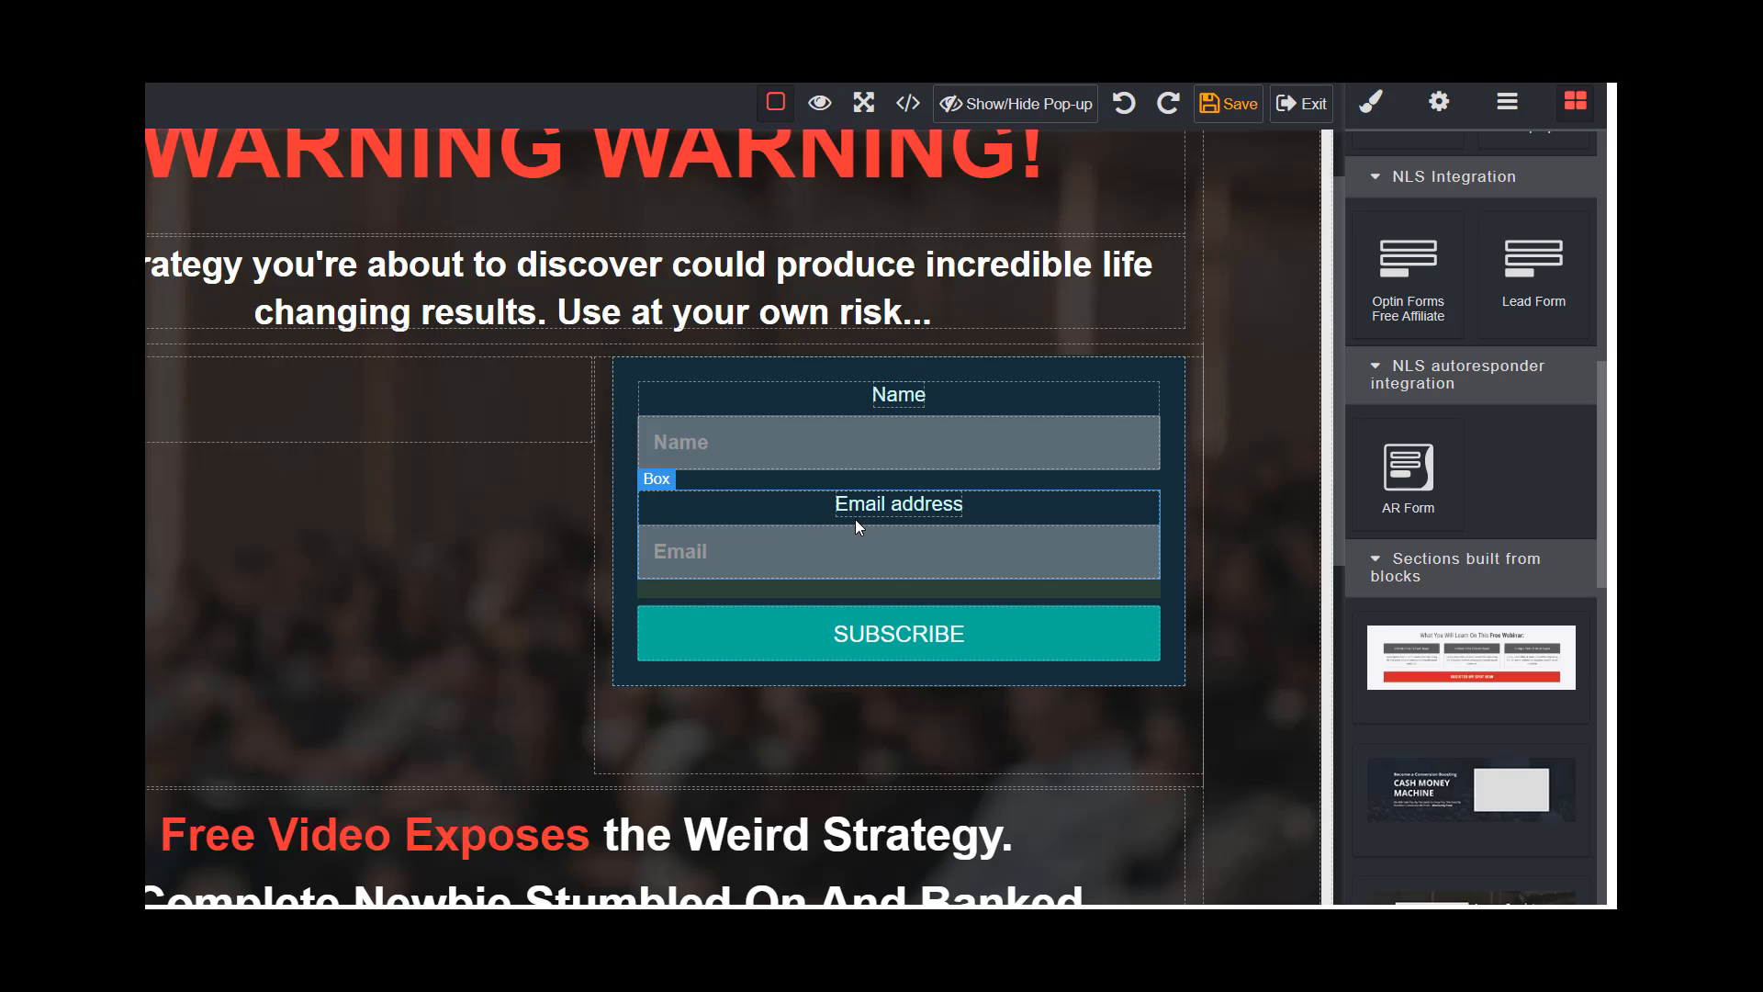
Open the AR form's component settings and set its campaign to Dog Lovers.
{"action": "left_click", "coordinate": [1122, 371]}
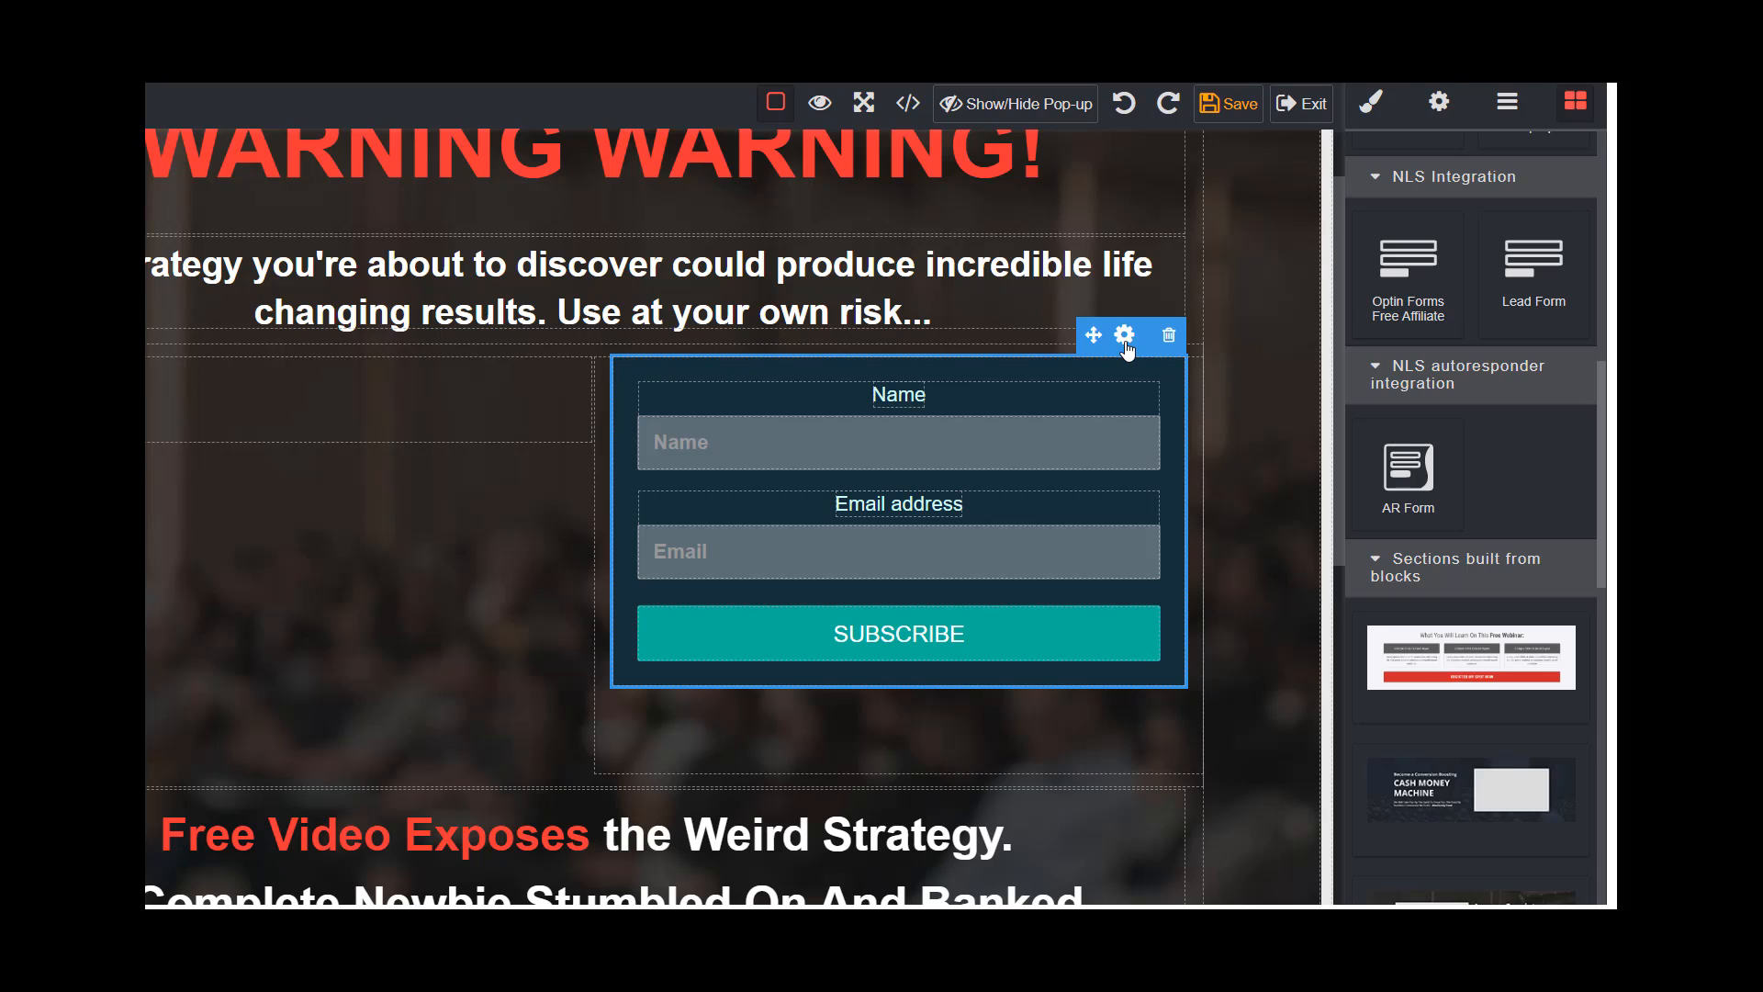
{"action": "left_click", "coordinate": [1125, 336]}
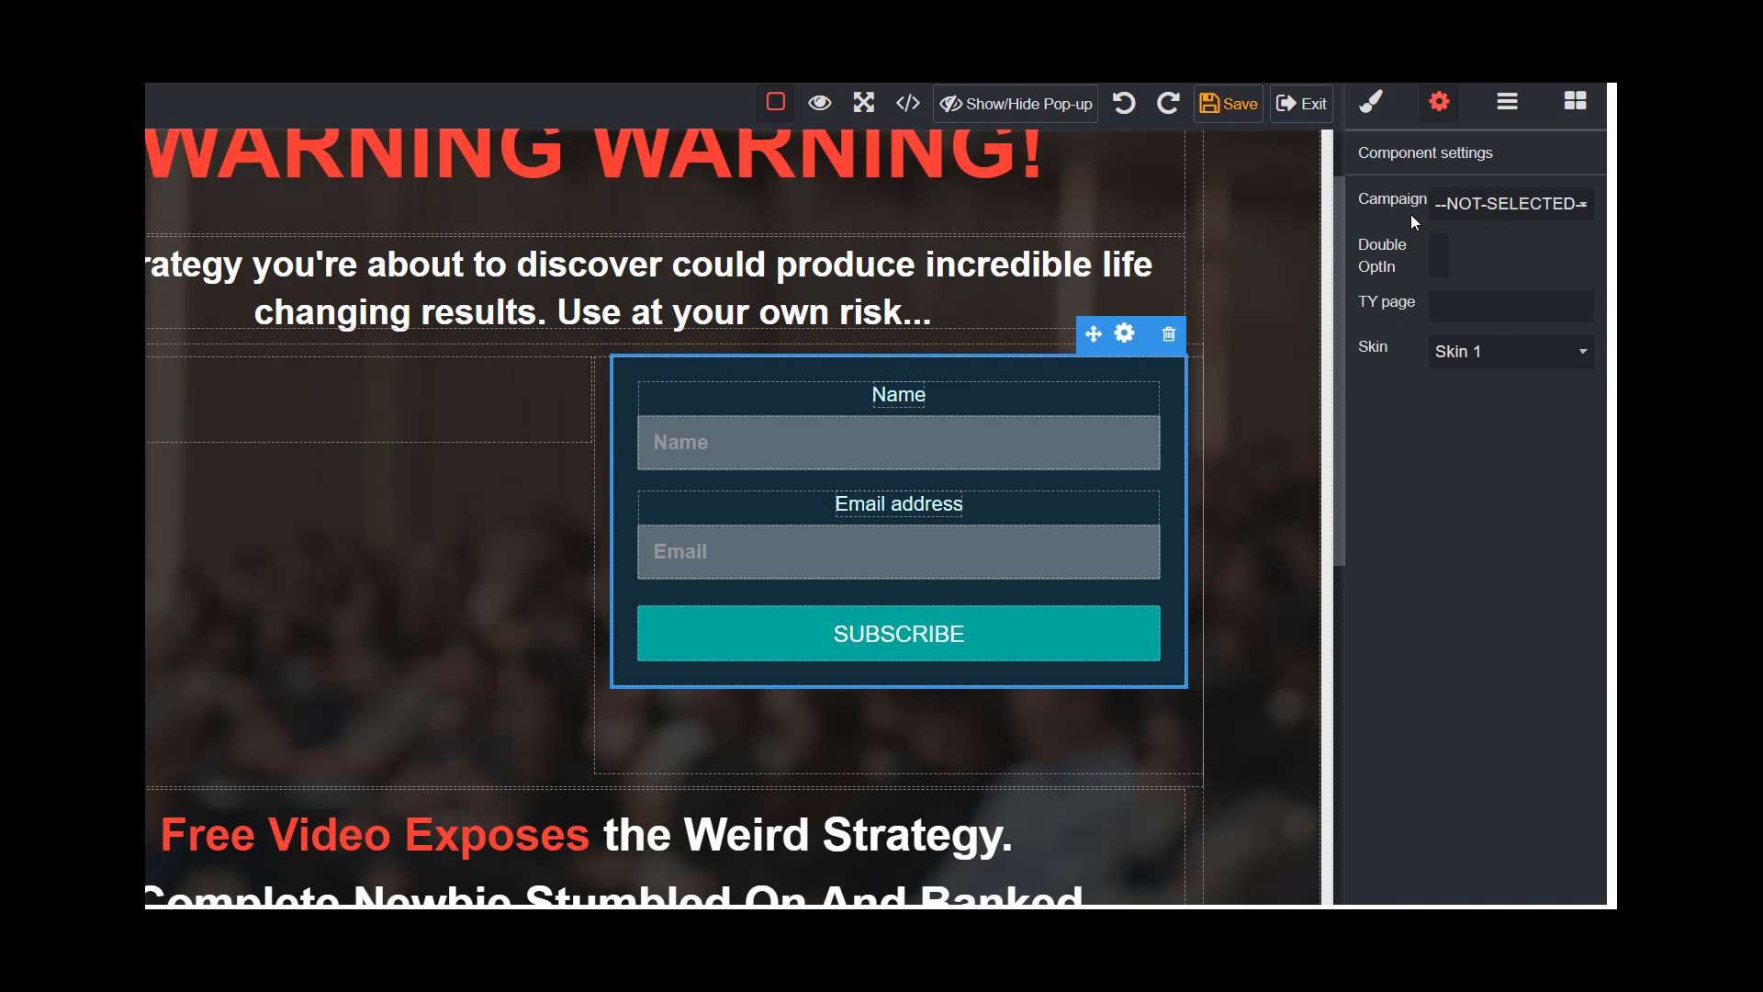
{"action": "left_click", "coordinate": [1497, 206]}
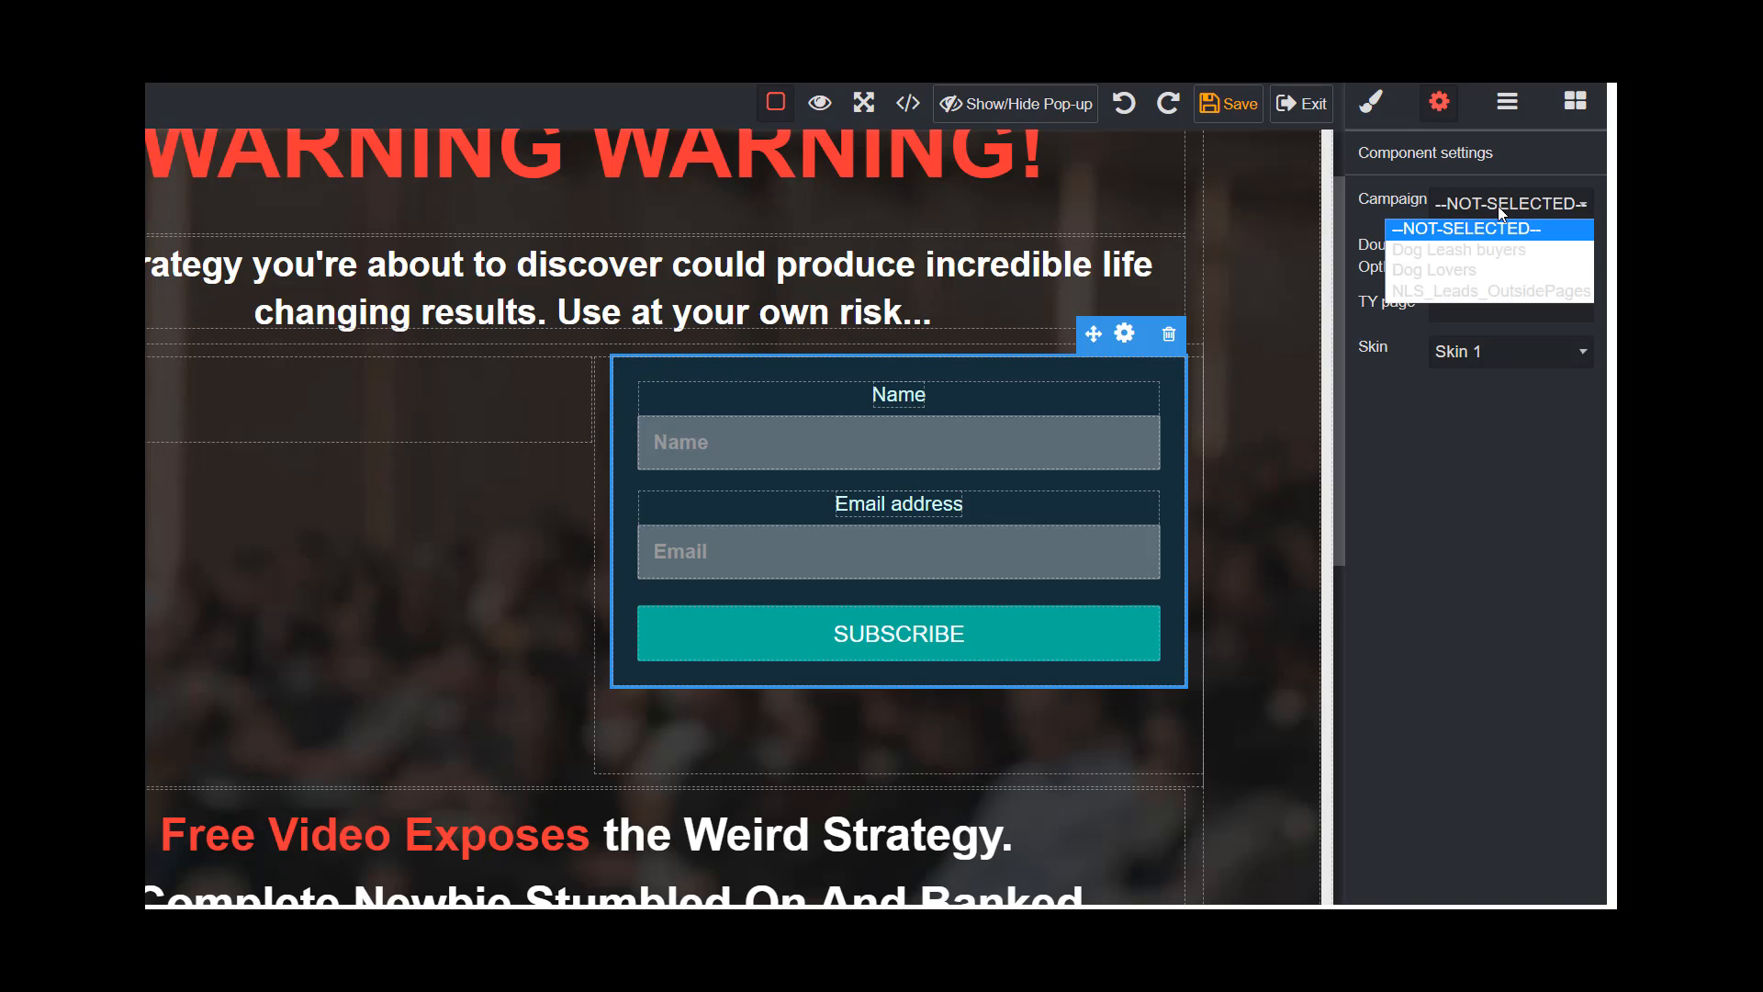
{"action": "left_click", "coordinate": [1462, 267]}
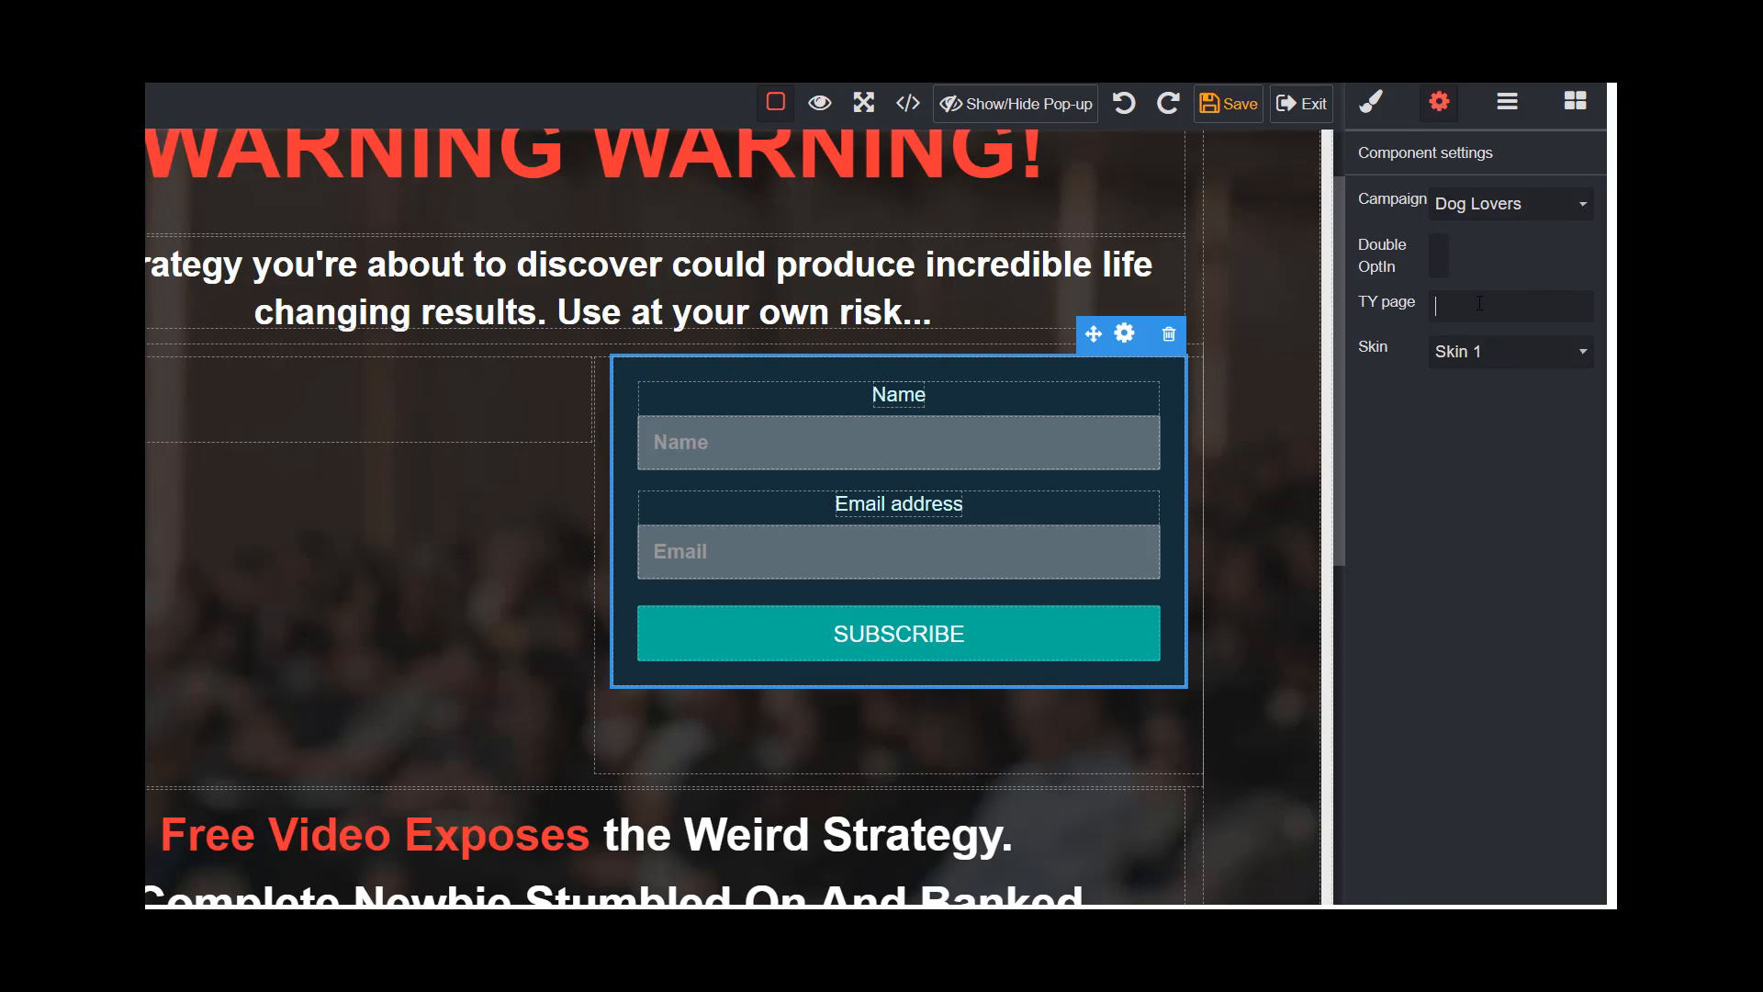
{"action": "left_click", "coordinate": [1479, 303]}
{"action": "type", "text": "http:"}
{"action": "type", "text": "/"}
{"action": "type", "text": "/DogLov"}
{"action": "type", "text": "ers.com/"}
{"action": "type", "text": "Thank"}
{"action": "type", "text": "YouRep"}
{"action": "type", "text": "ort"}
Try Skin 2, Skin 3 and Skin 4 on the AR form and switch it back to Skin 1.
{"action": "left_click", "coordinate": [1480, 358]}
{"action": "left_click", "coordinate": [1486, 395]}
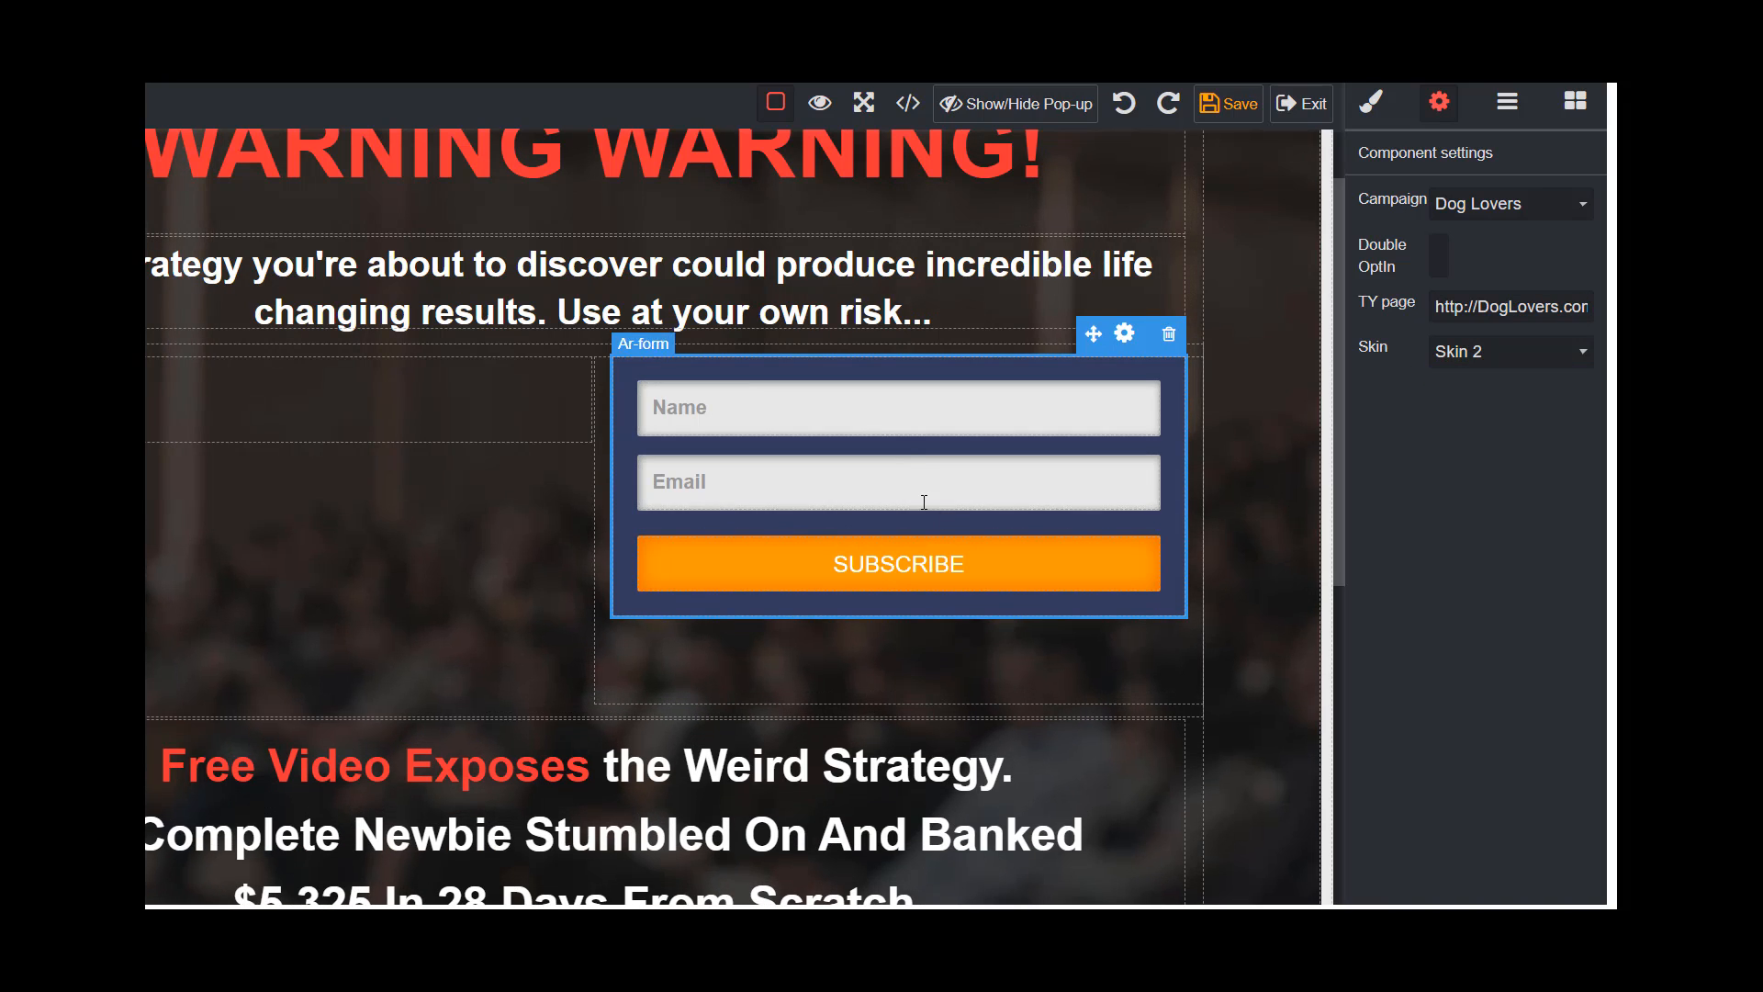
{"action": "left_click", "coordinate": [1511, 353]}
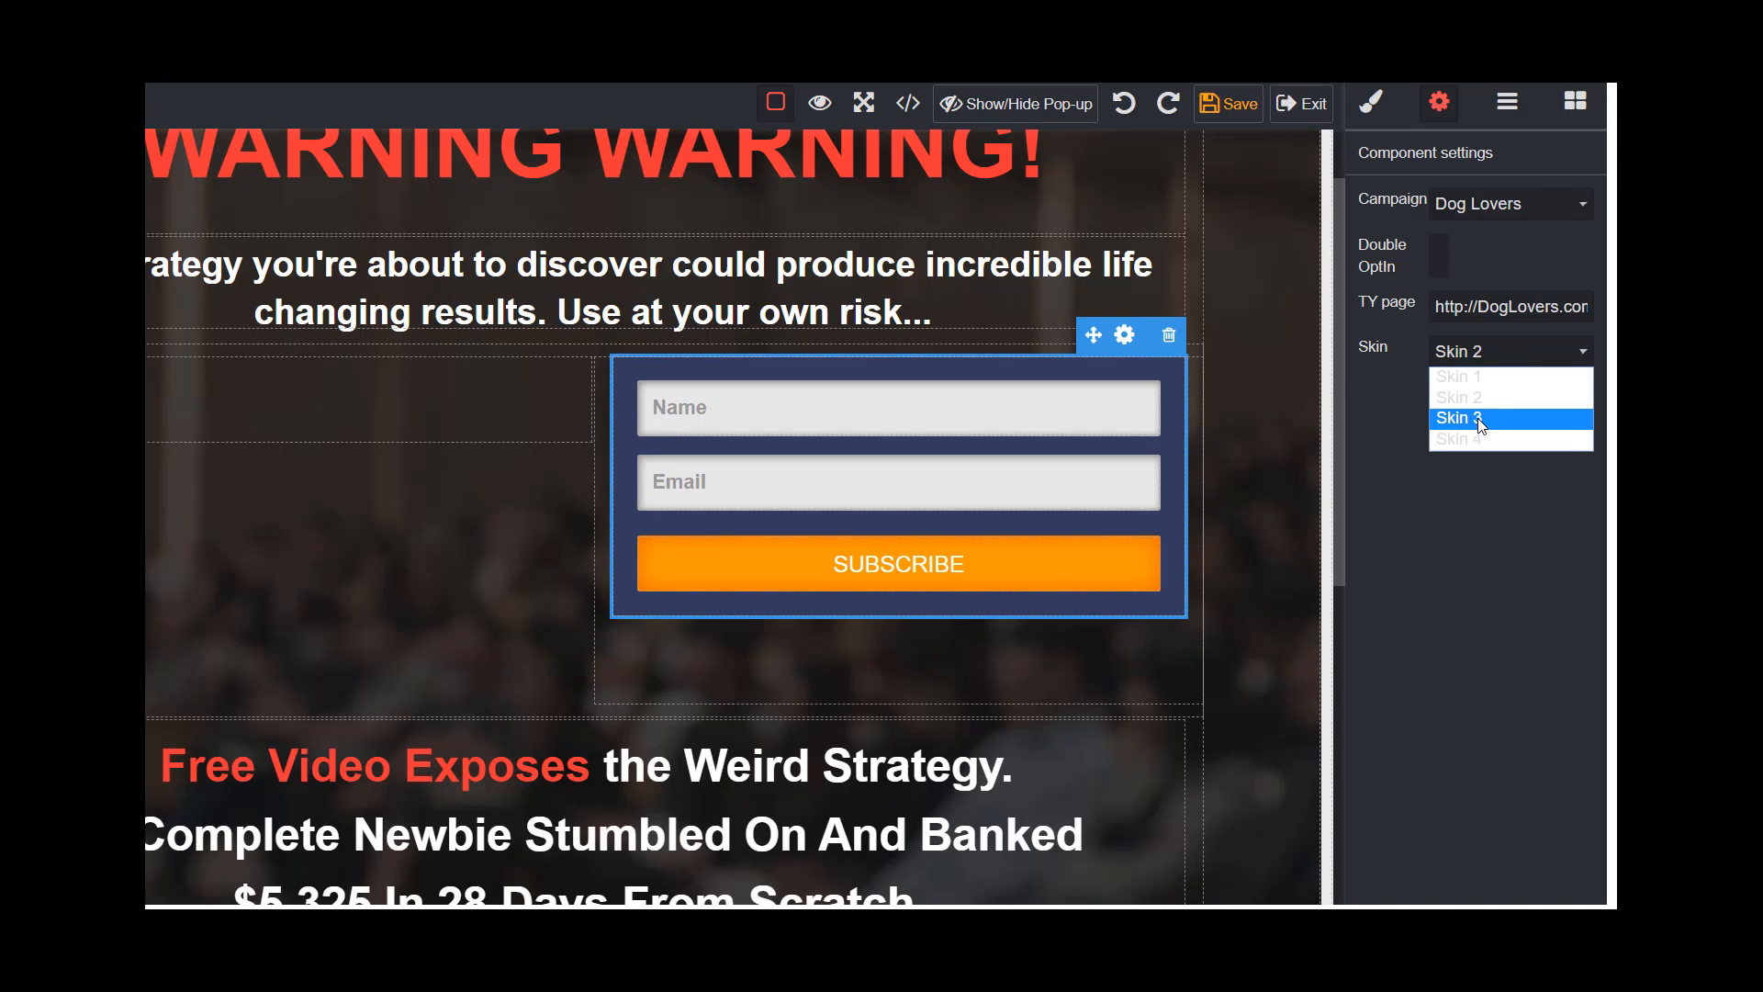
{"action": "left_click", "coordinate": [1480, 419]}
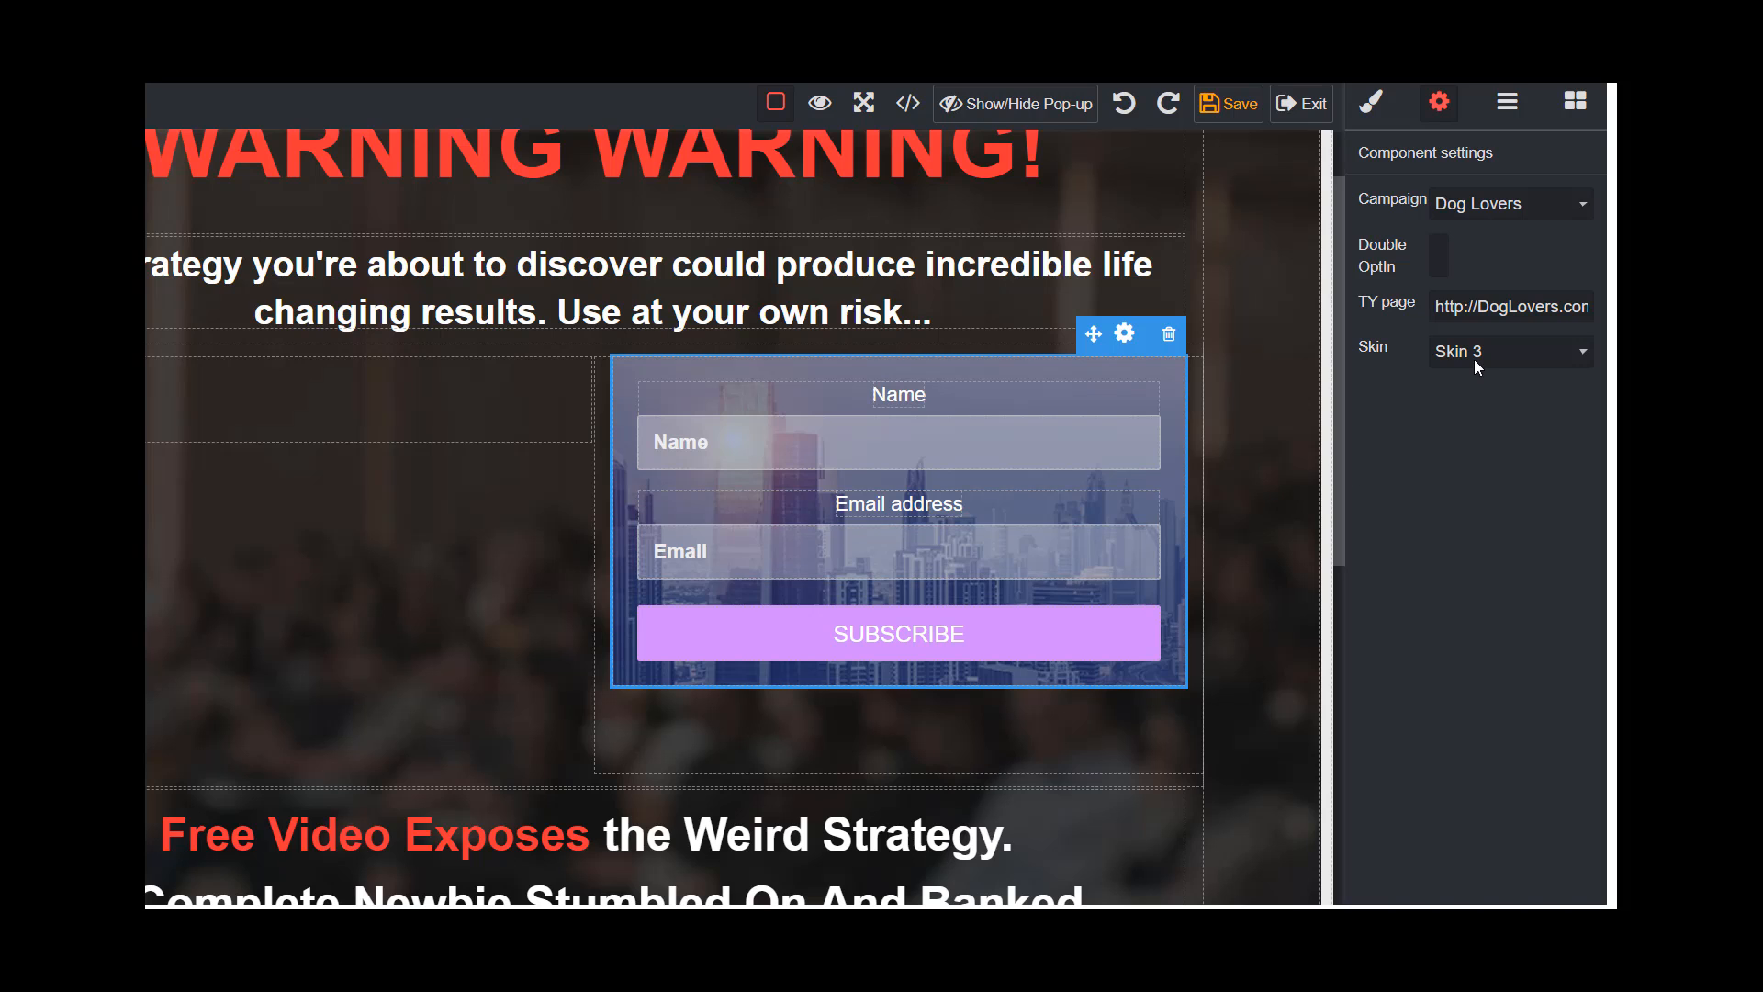
{"action": "left_click", "coordinate": [1474, 360]}
{"action": "left_click", "coordinate": [1465, 444]}
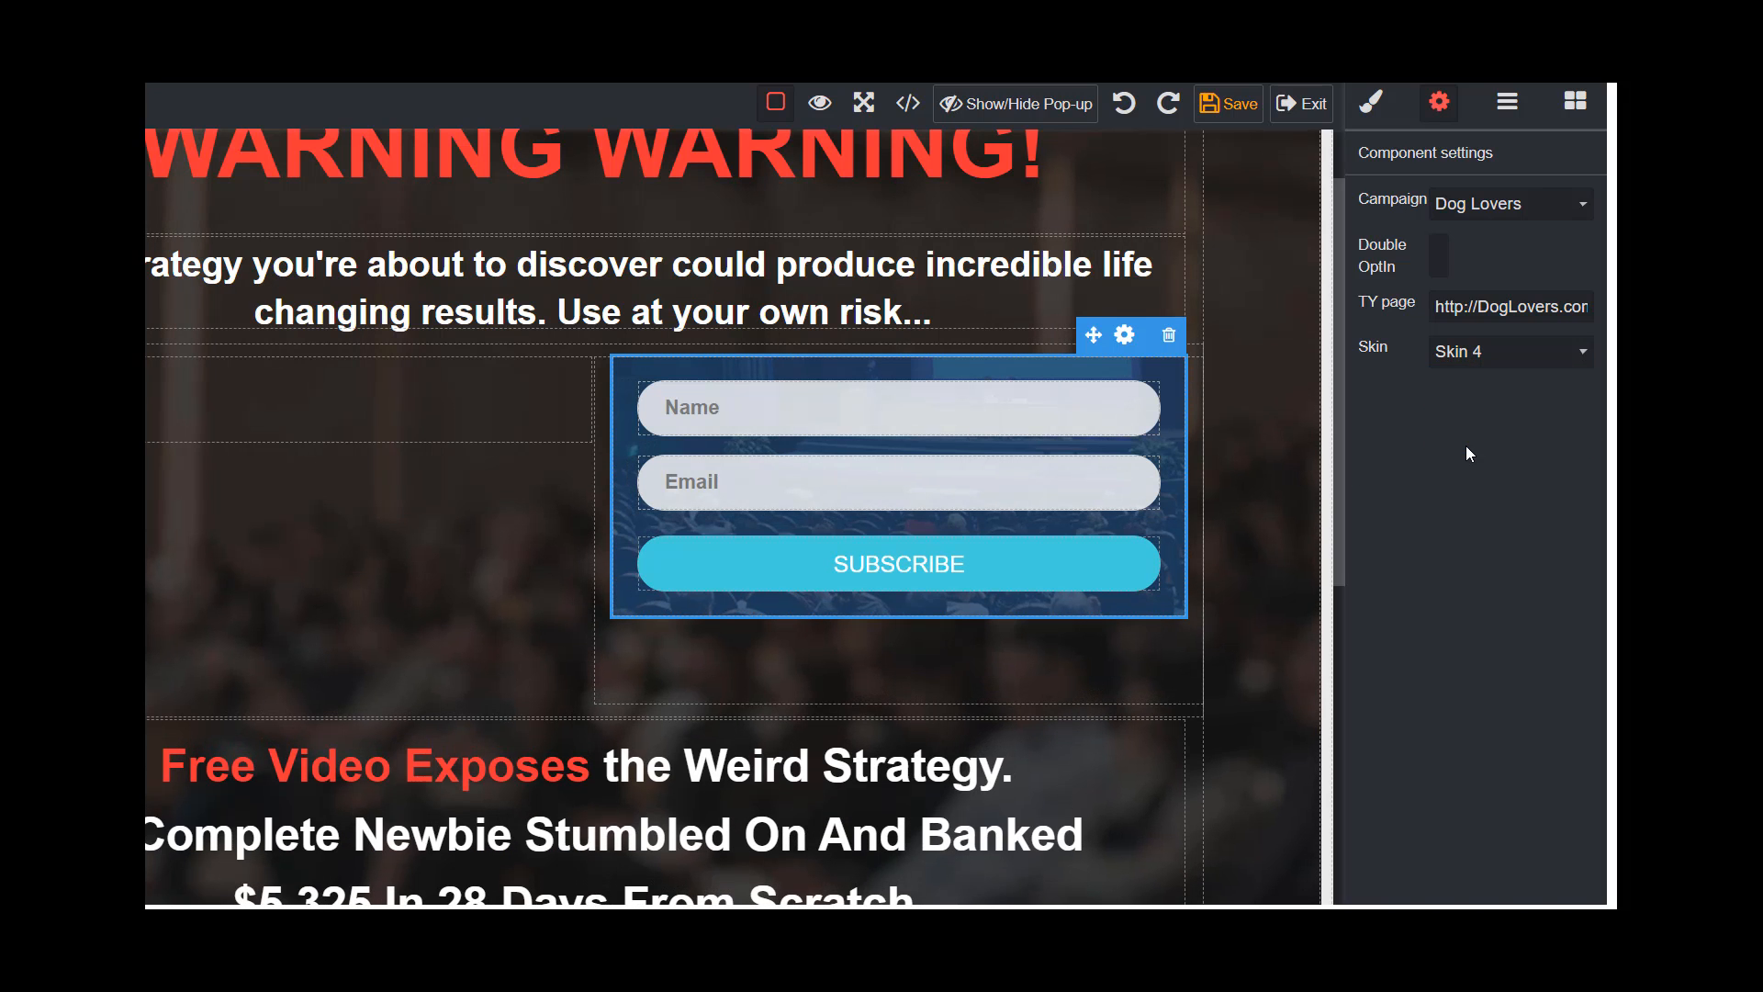
{"action": "left_click", "coordinate": [1479, 356]}
{"action": "left_click", "coordinate": [1469, 377]}
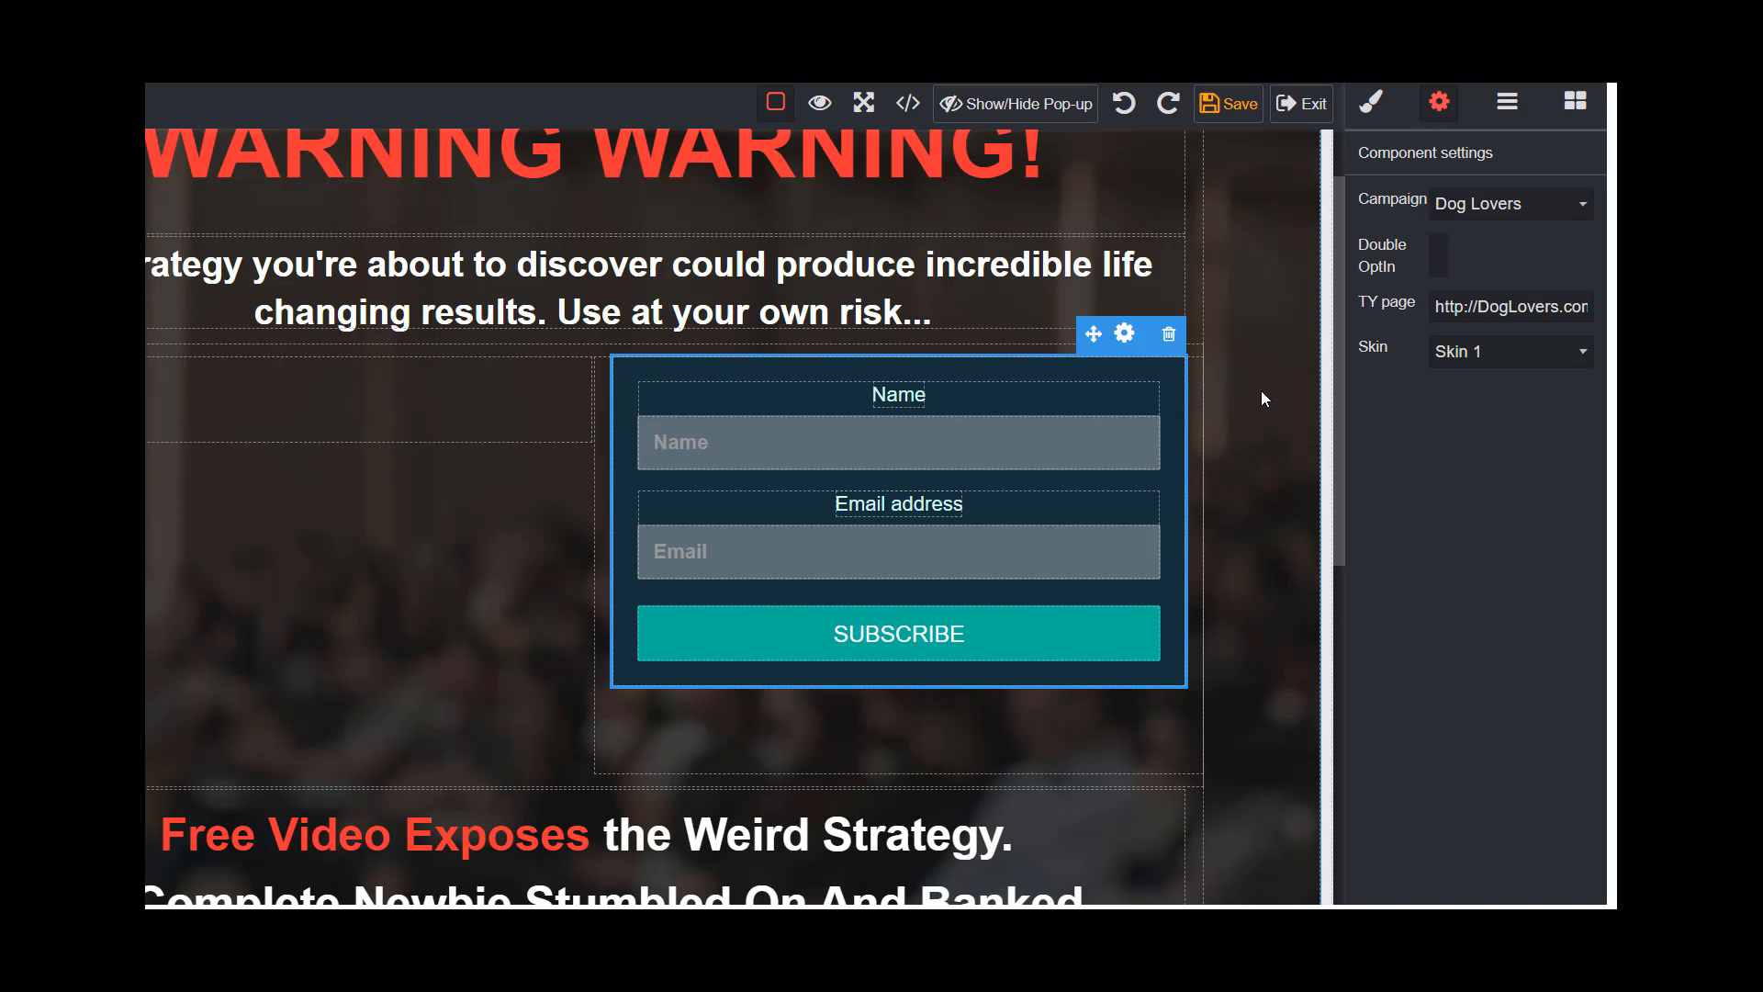
Check the AR form's campaign choices and delete the form from the right-hand column.
{"action": "left_click", "coordinate": [1502, 207]}
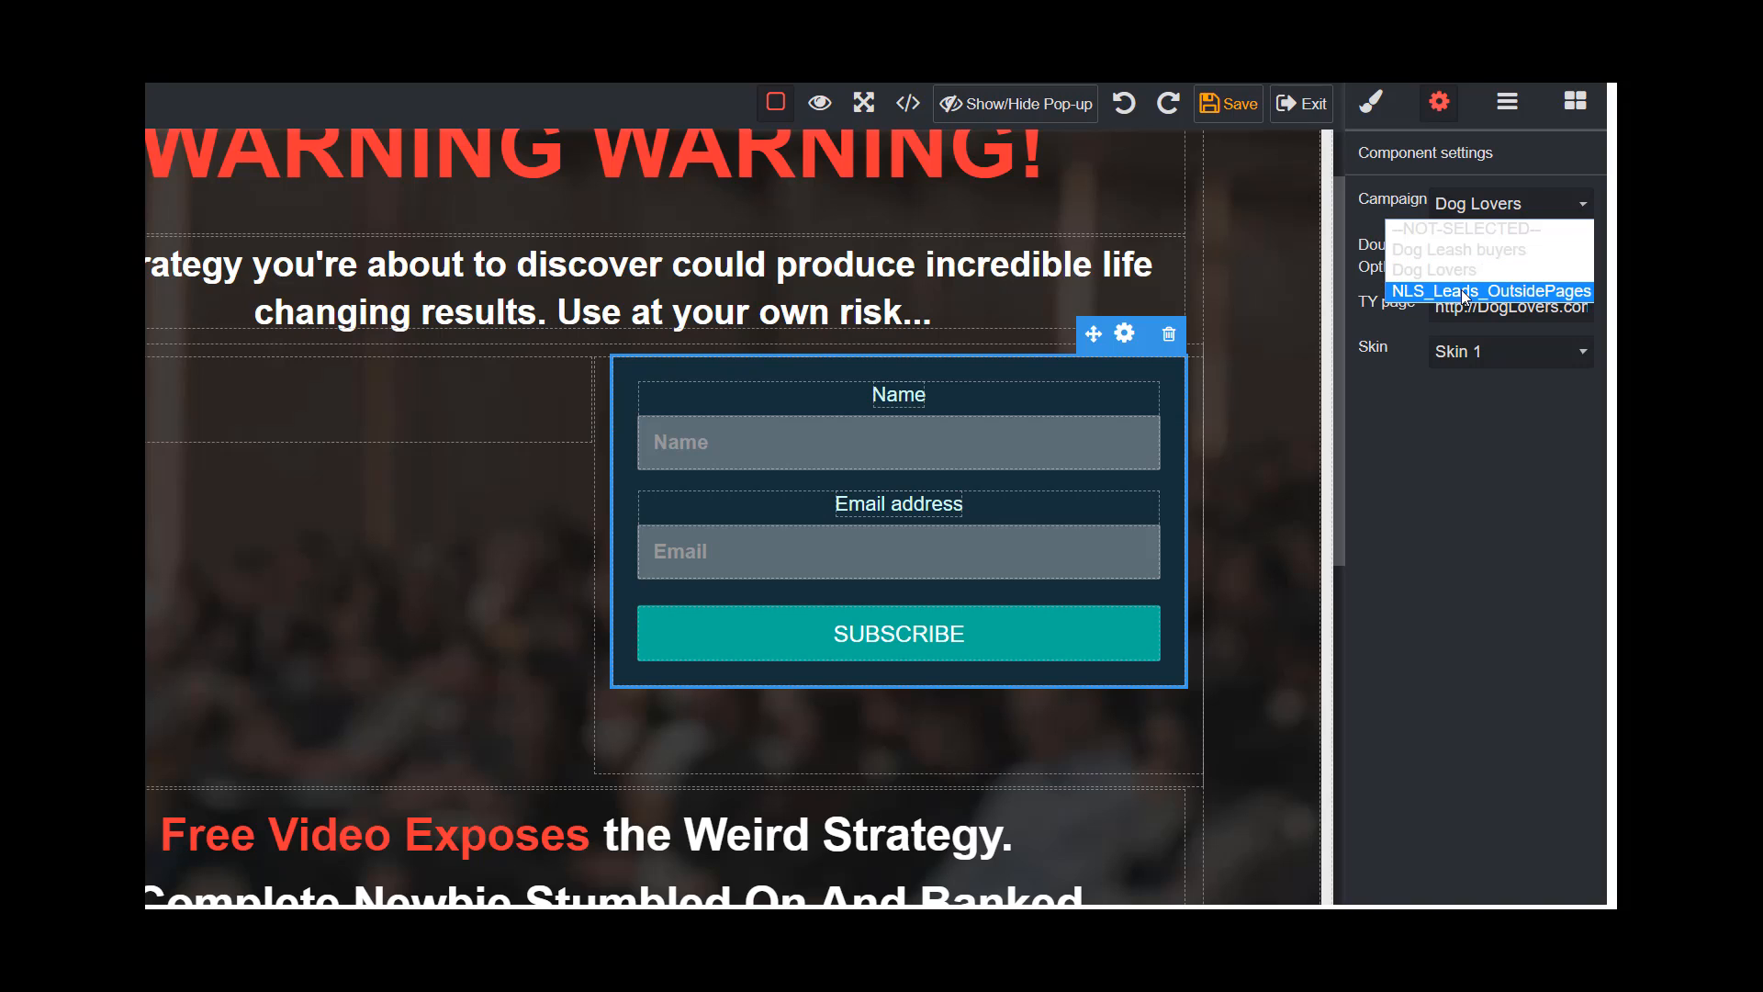
{"action": "left_click", "coordinate": [1473, 202]}
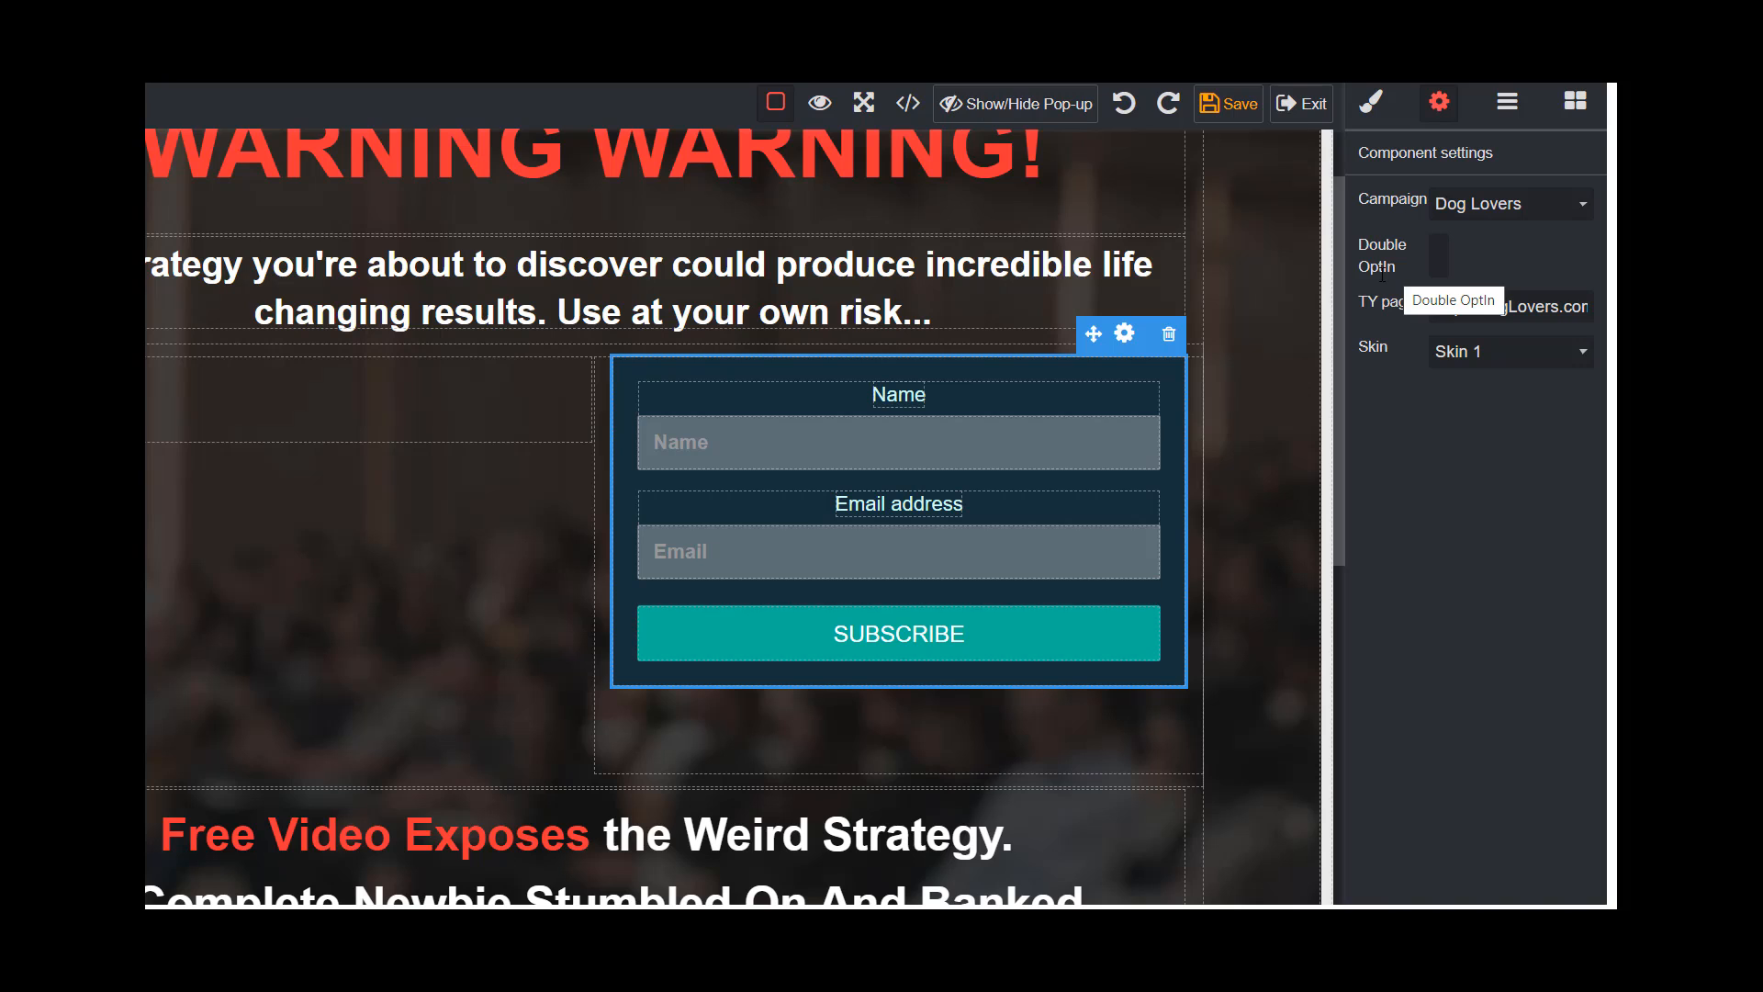
{"action": "left_click", "coordinate": [1168, 334]}
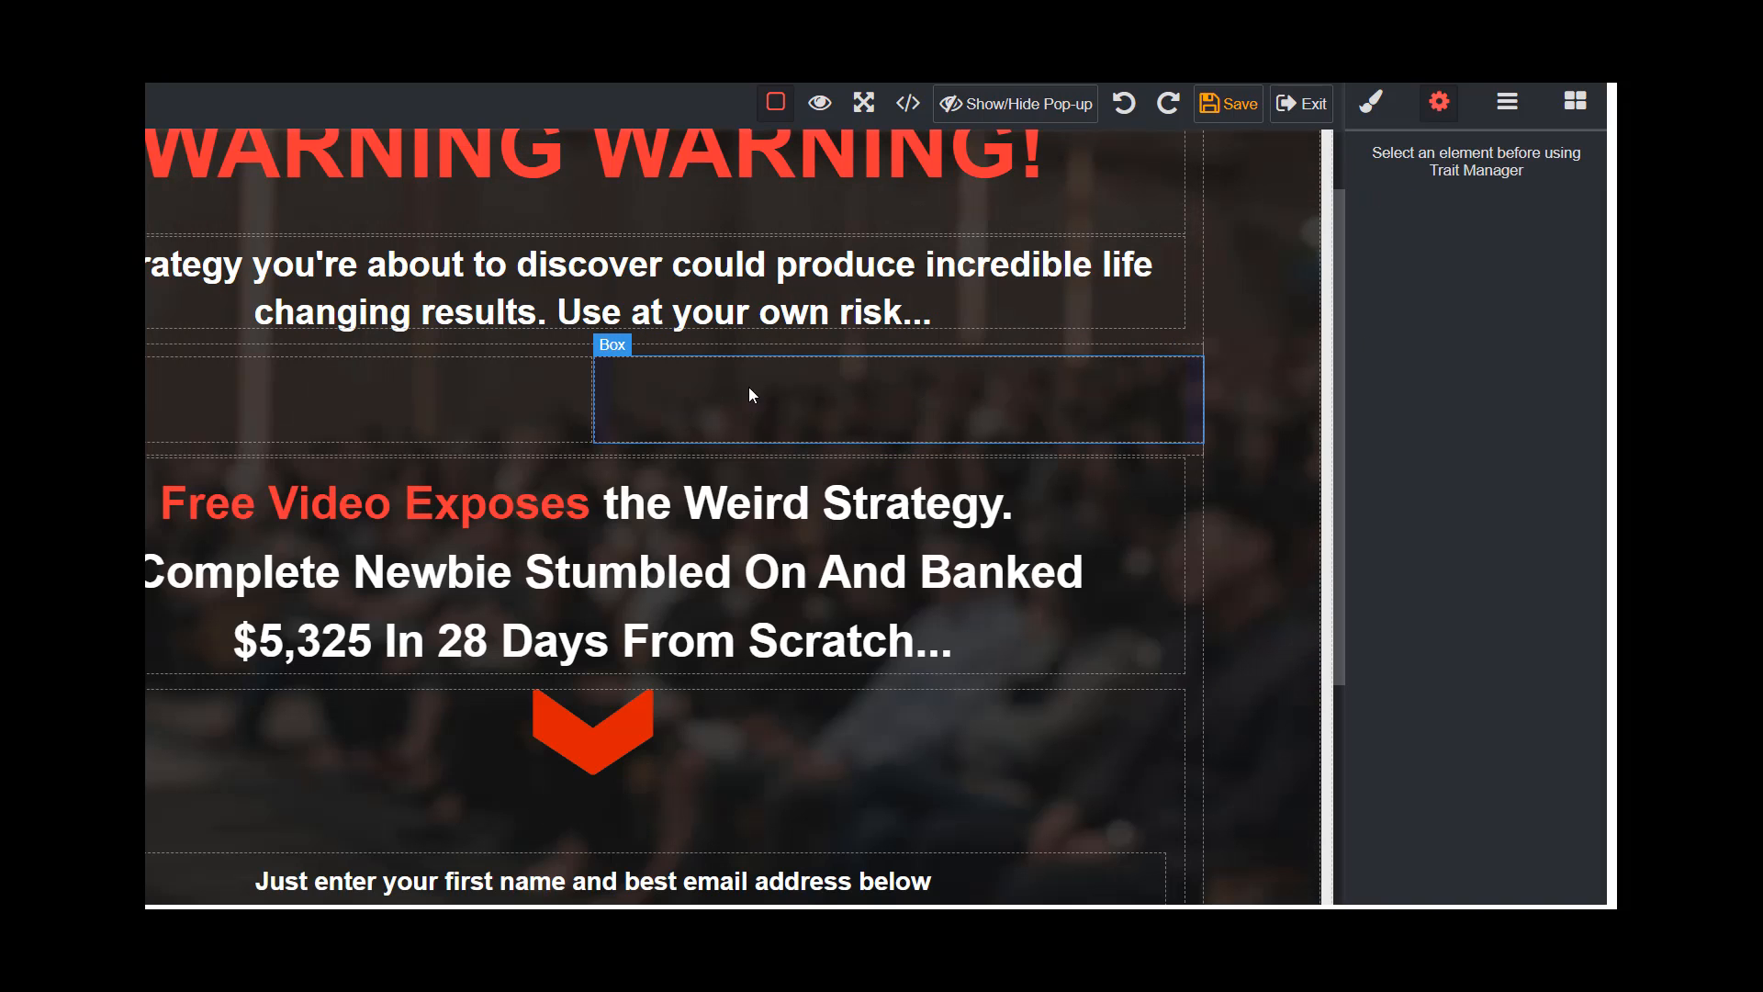
Delete the empty right-hand column of the two-column row and select the remaining left-hand column.
{"action": "left_click", "coordinate": [811, 388]}
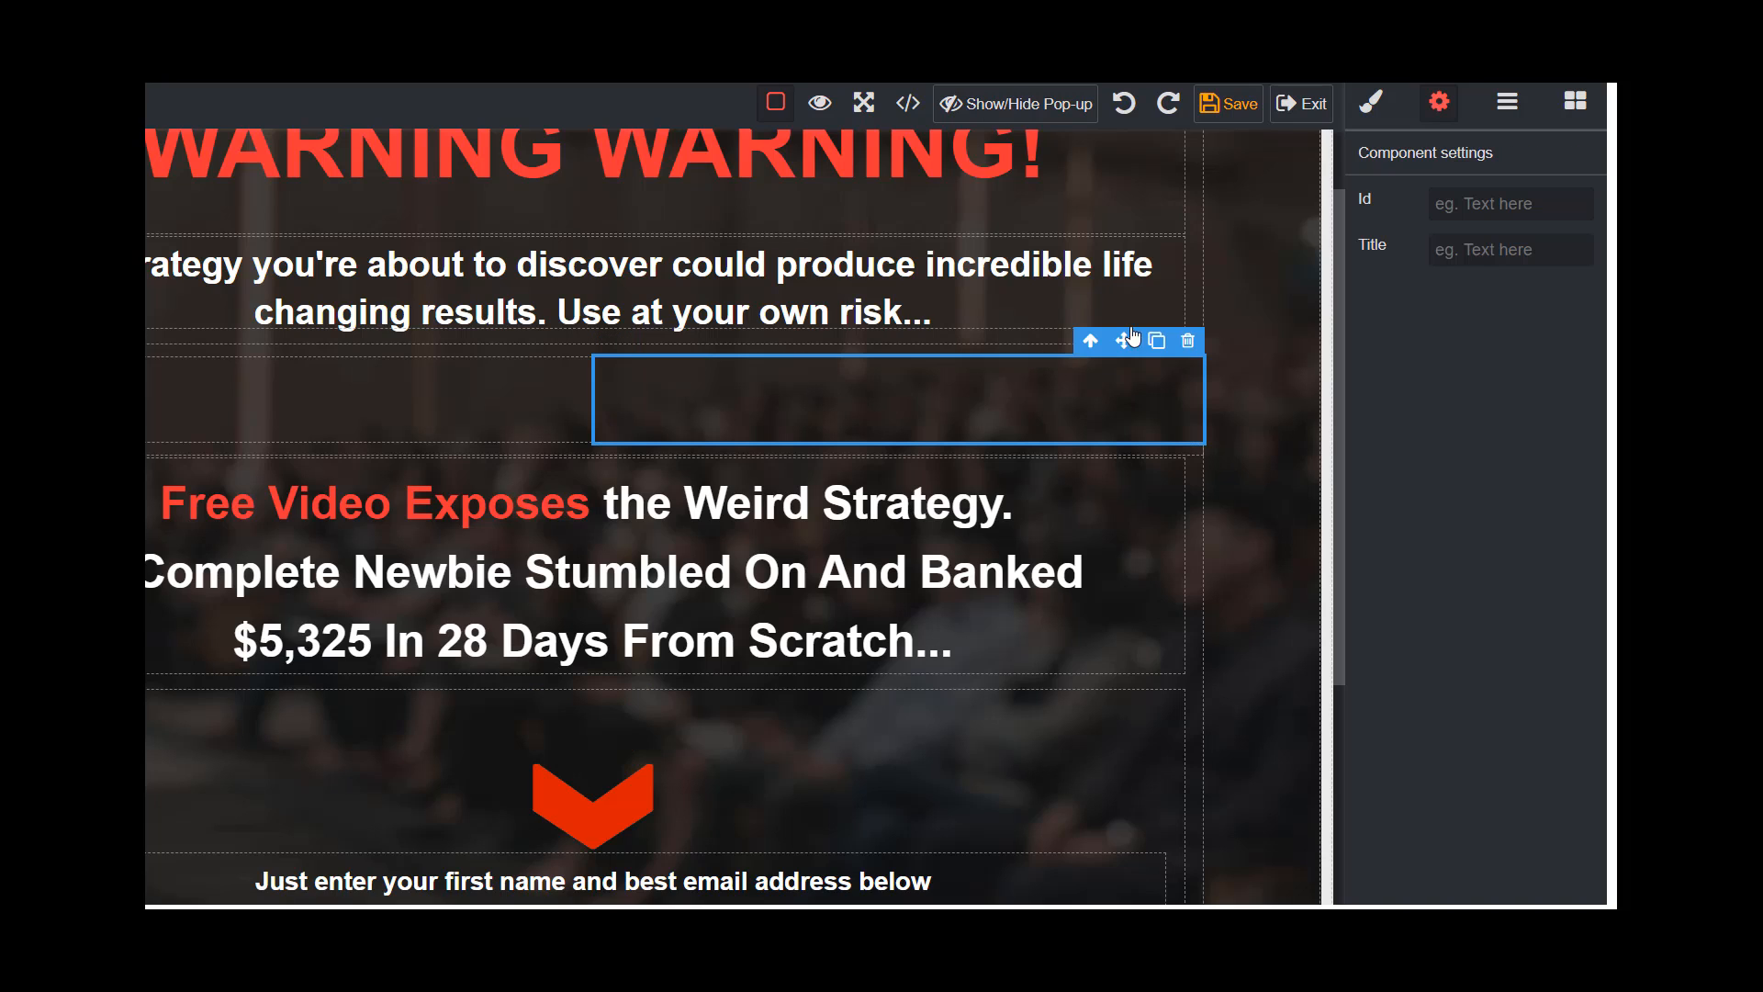
{"action": "left_click", "coordinate": [1188, 341]}
{"action": "left_click", "coordinate": [512, 415]}
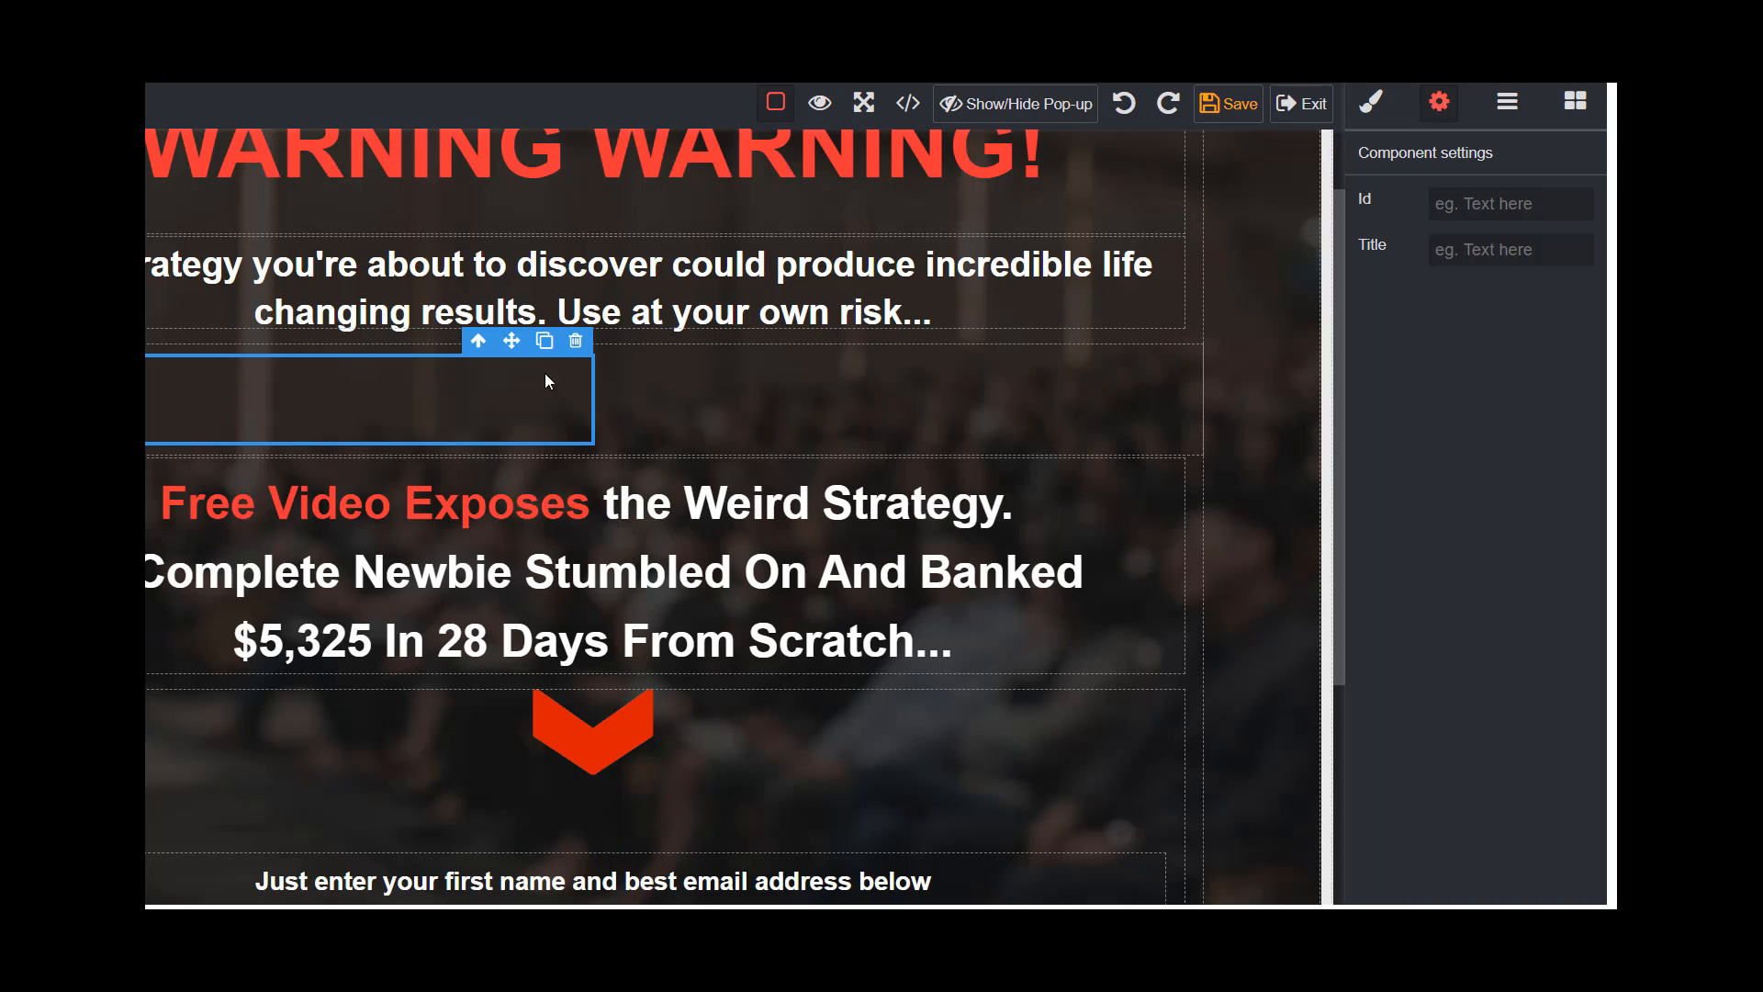
Leave the page editor and reopen the page for editing from the Page Builder dashboard.
{"action": "left_click", "coordinate": [1299, 117]}
{"action": "left_click", "coordinate": [846, 176]}
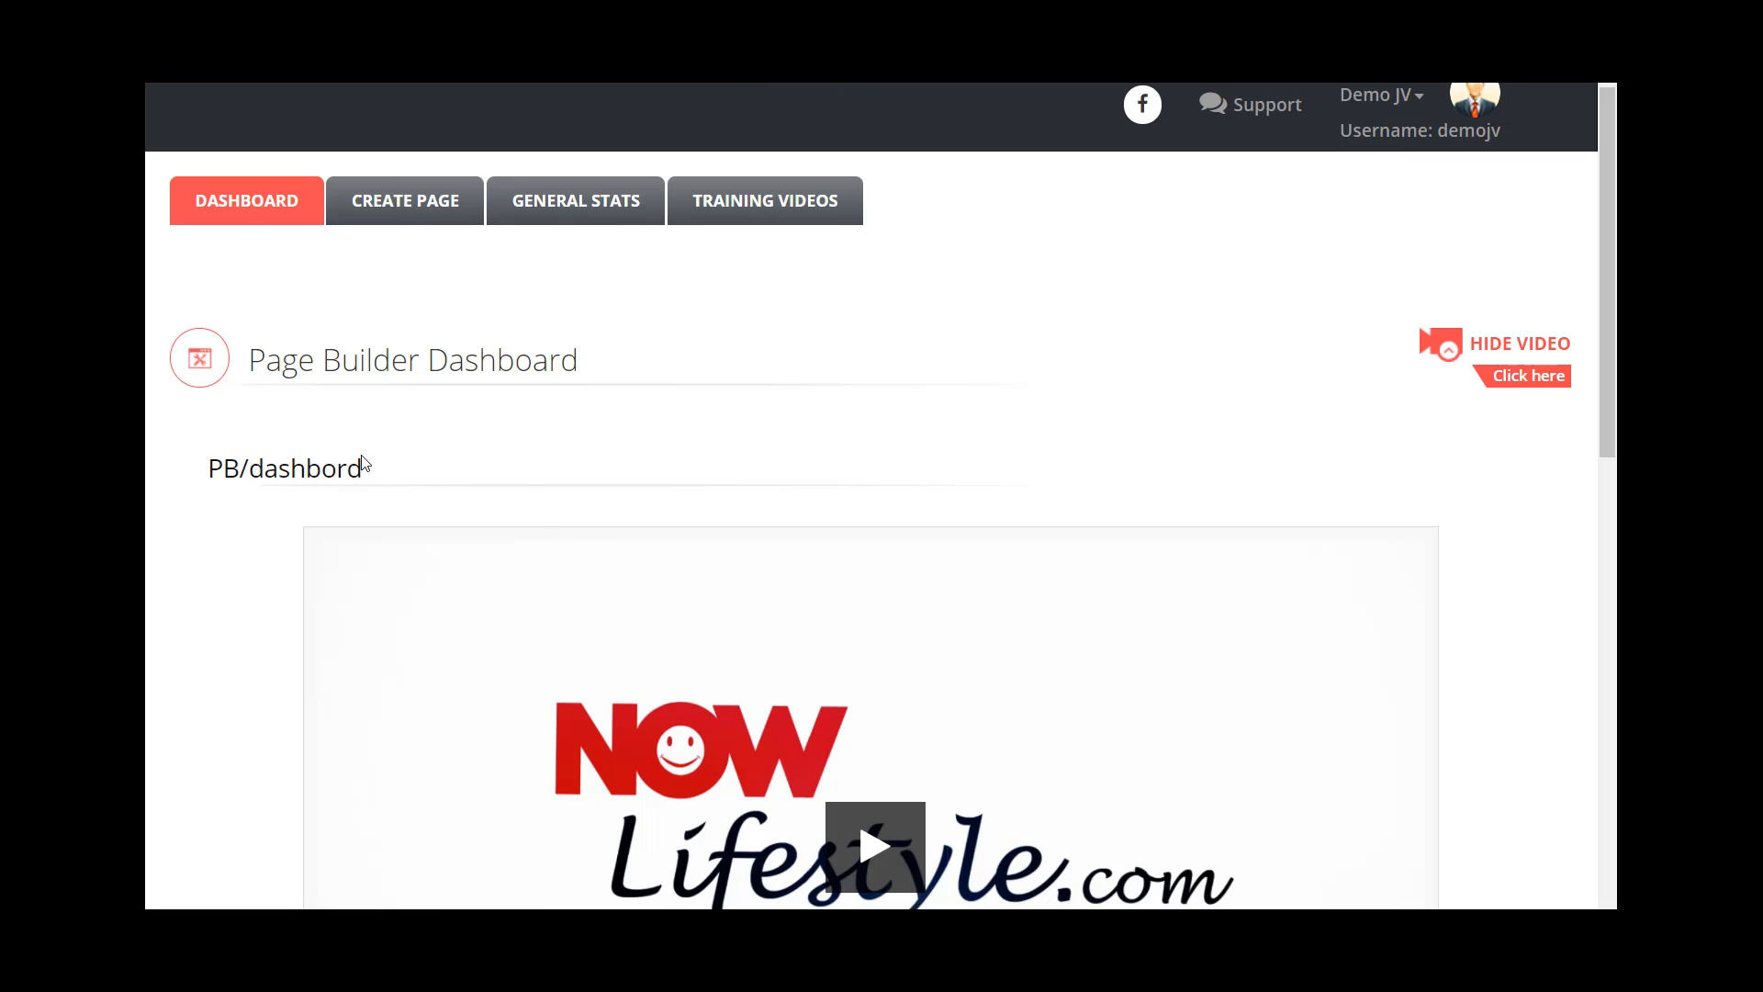
{"action": "scroll", "coordinate": [363, 463], "scroll_direction": "down", "scroll_amount": 3}
{"action": "left_click", "coordinate": [1506, 145]}
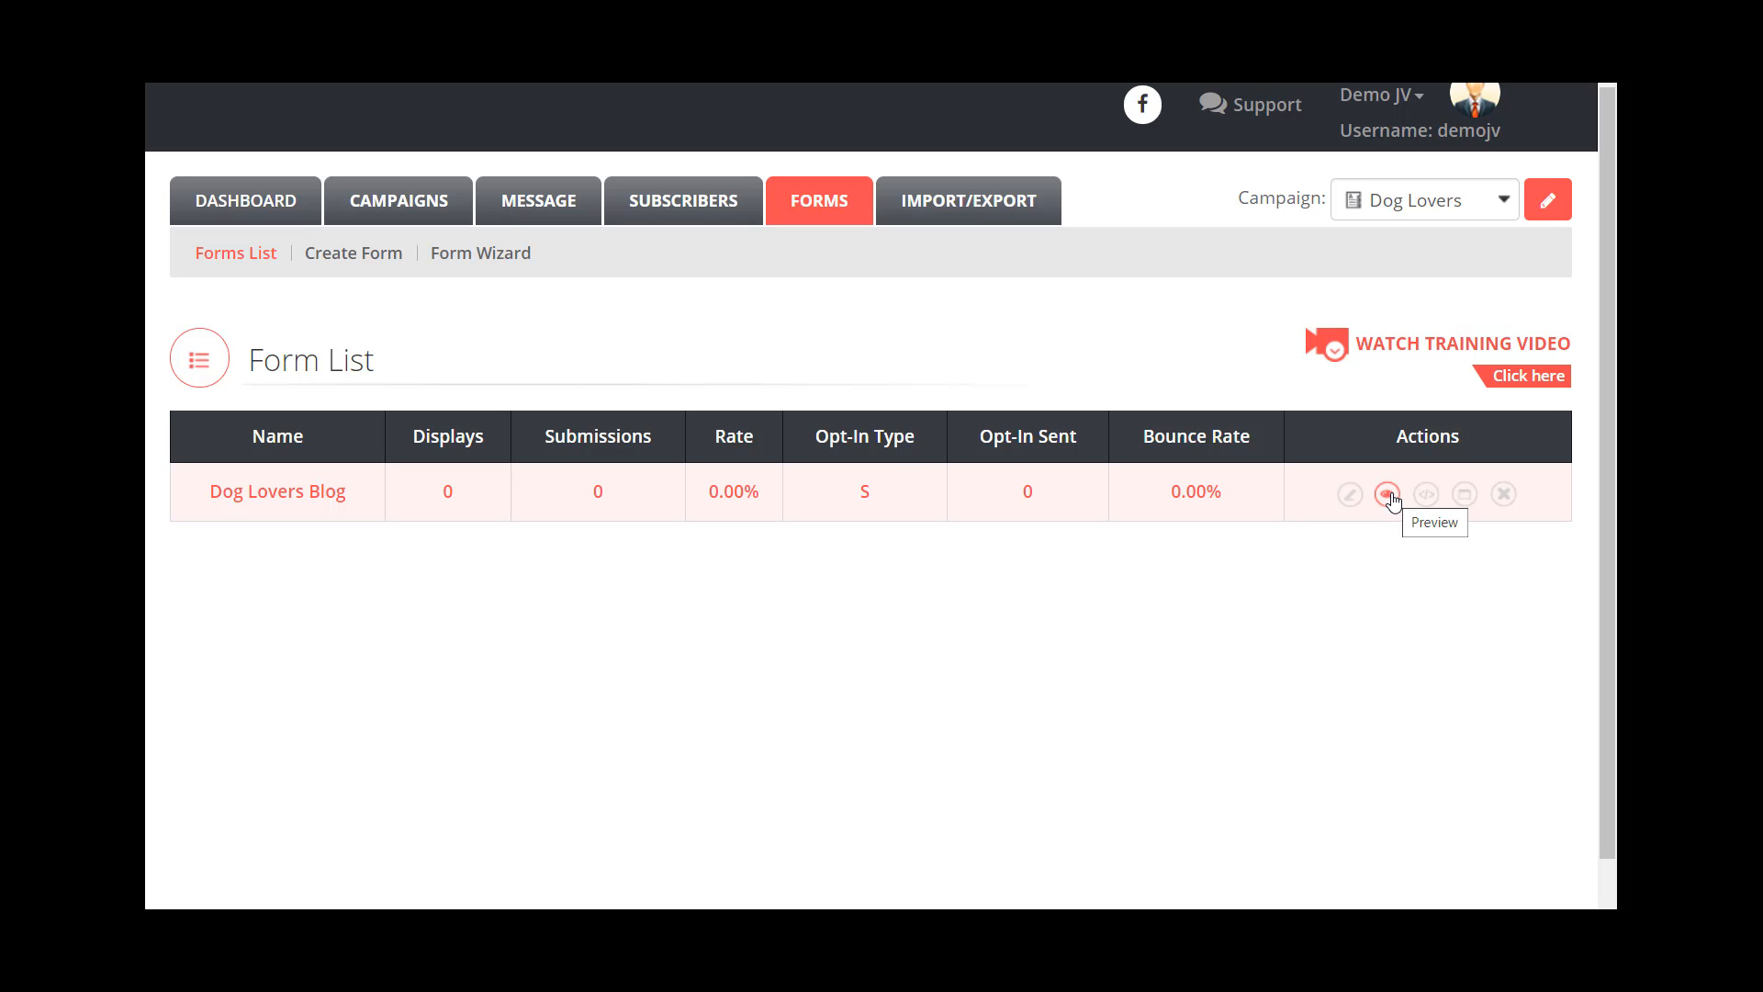
Copy the full HTML code of the Dog Lovers Blog form from the form list.
{"action": "left_click", "coordinate": [1426, 494]}
{"action": "key", "text": "ctrl+a"}
{"action": "right_click", "coordinate": [720, 420]}
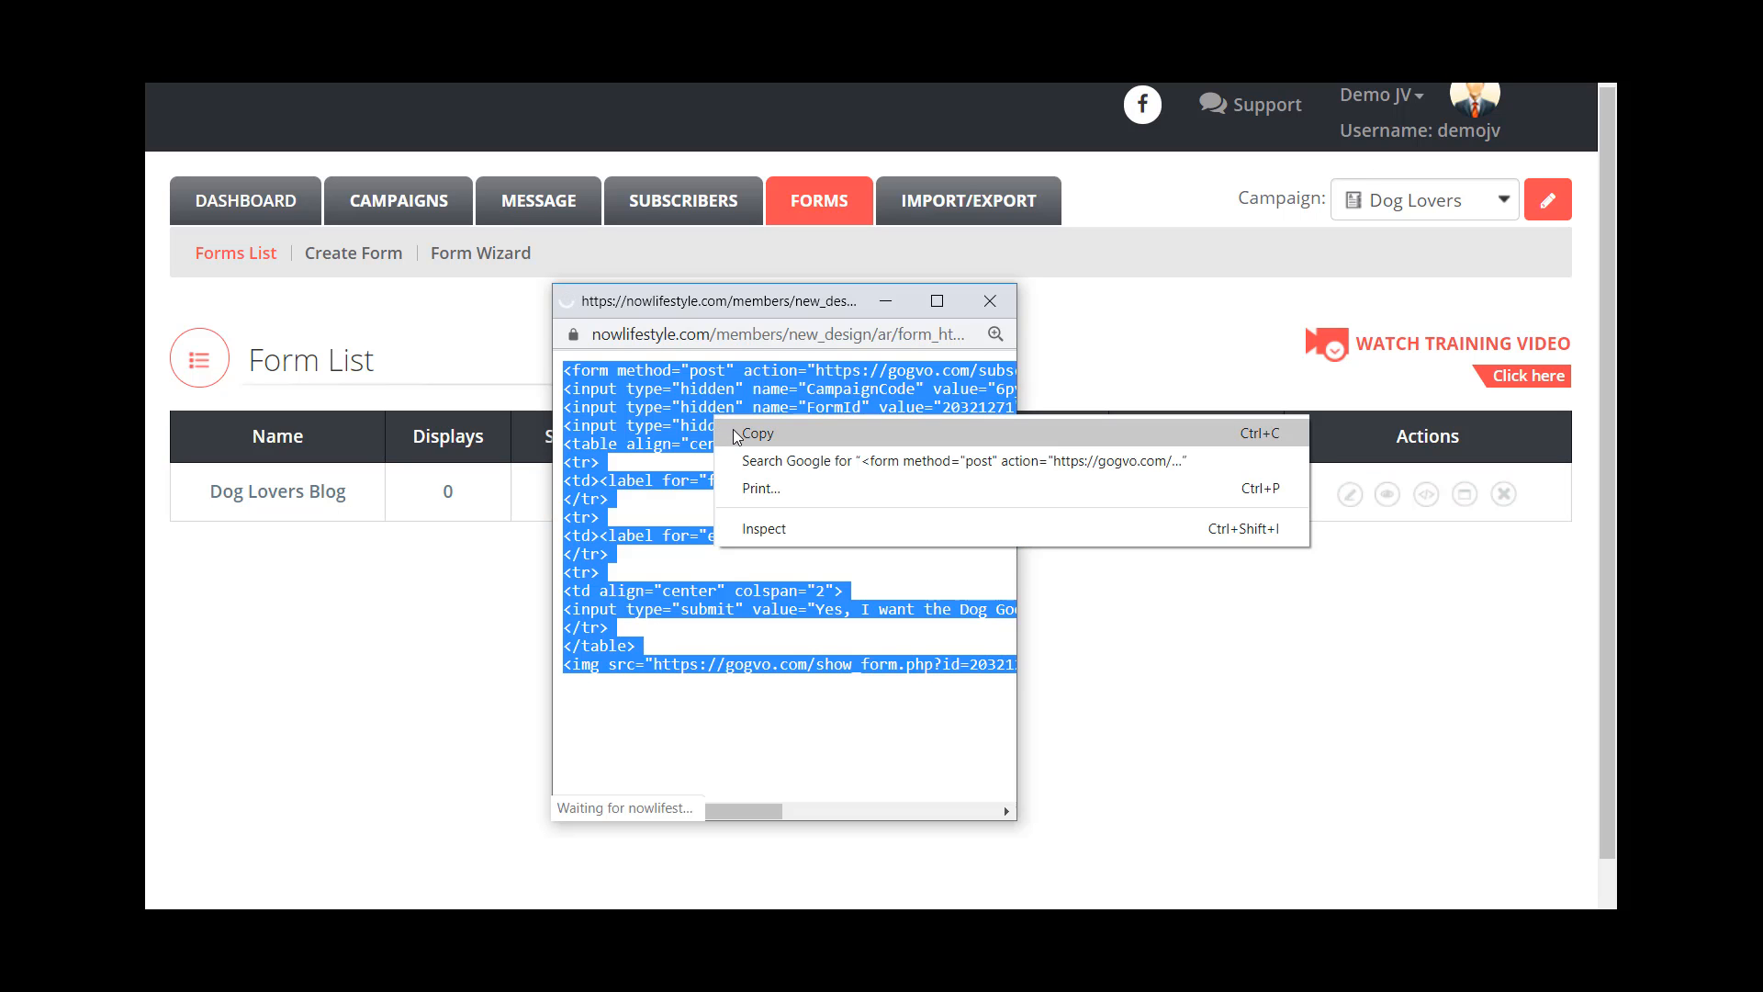
{"action": "left_click", "coordinate": [738, 435]}
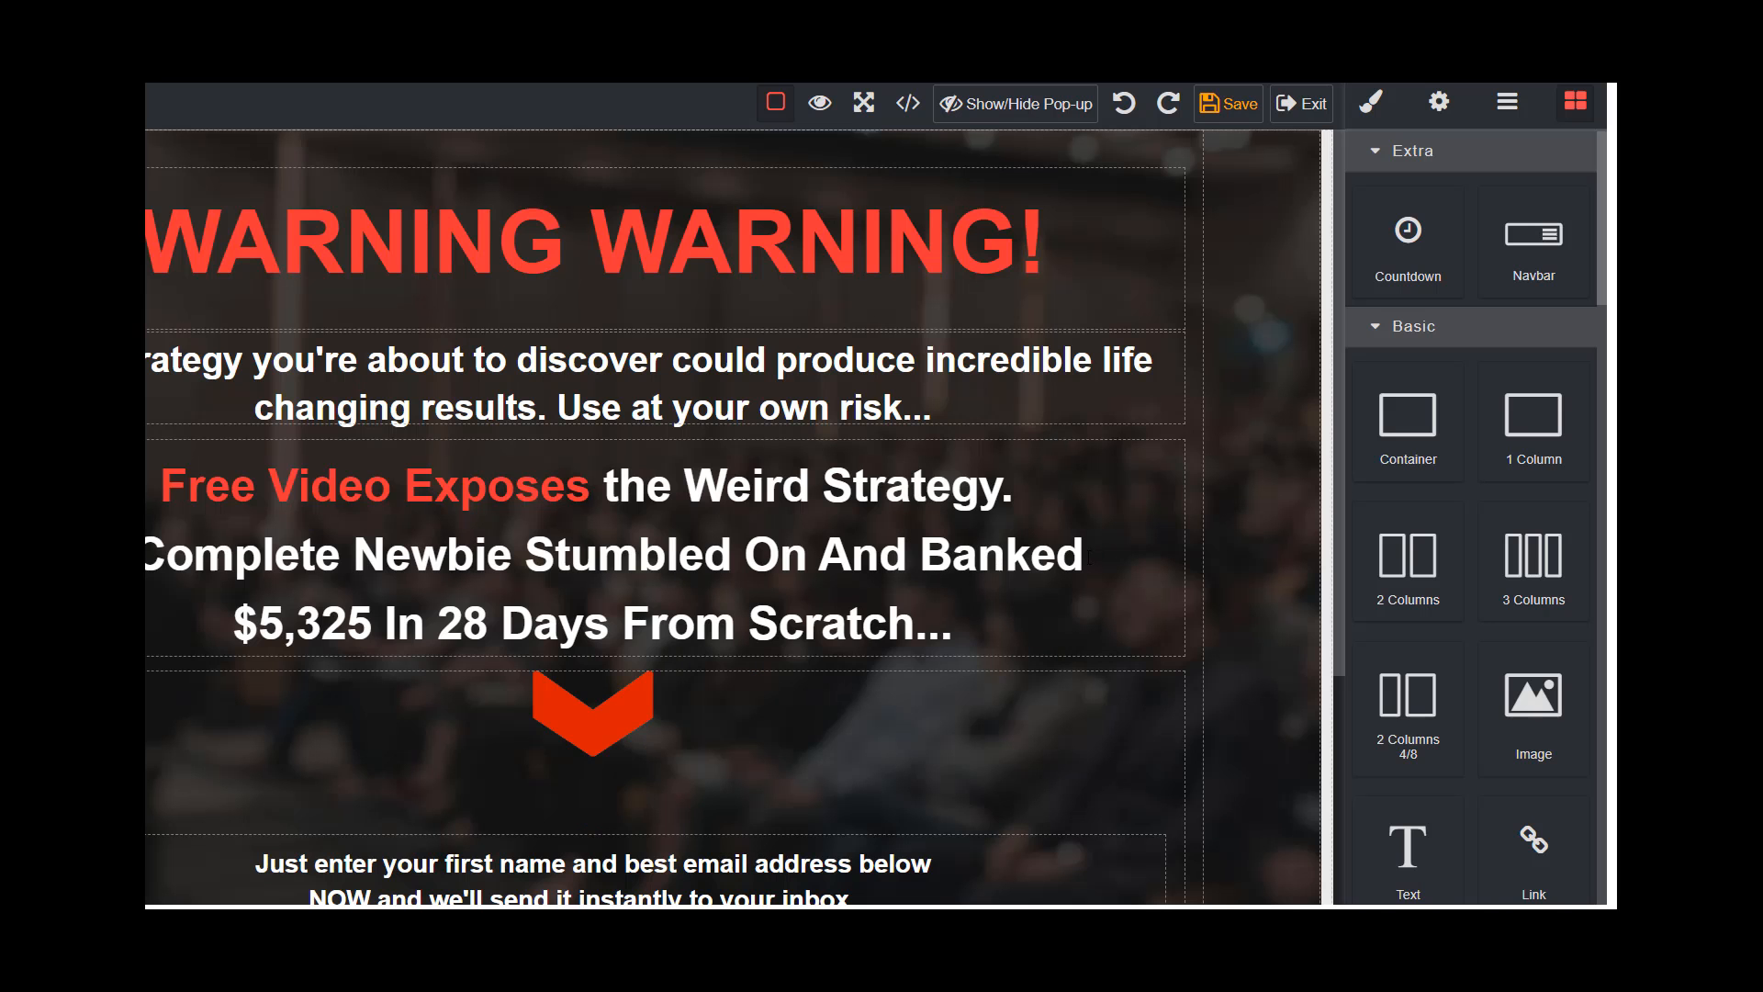
Insert a two-column row between the "Use at your own risk..." text and the "Free Video Exposes" headline.
{"action": "scroll", "coordinate": [992, 625], "scroll_direction": "down", "scroll_amount": 2}
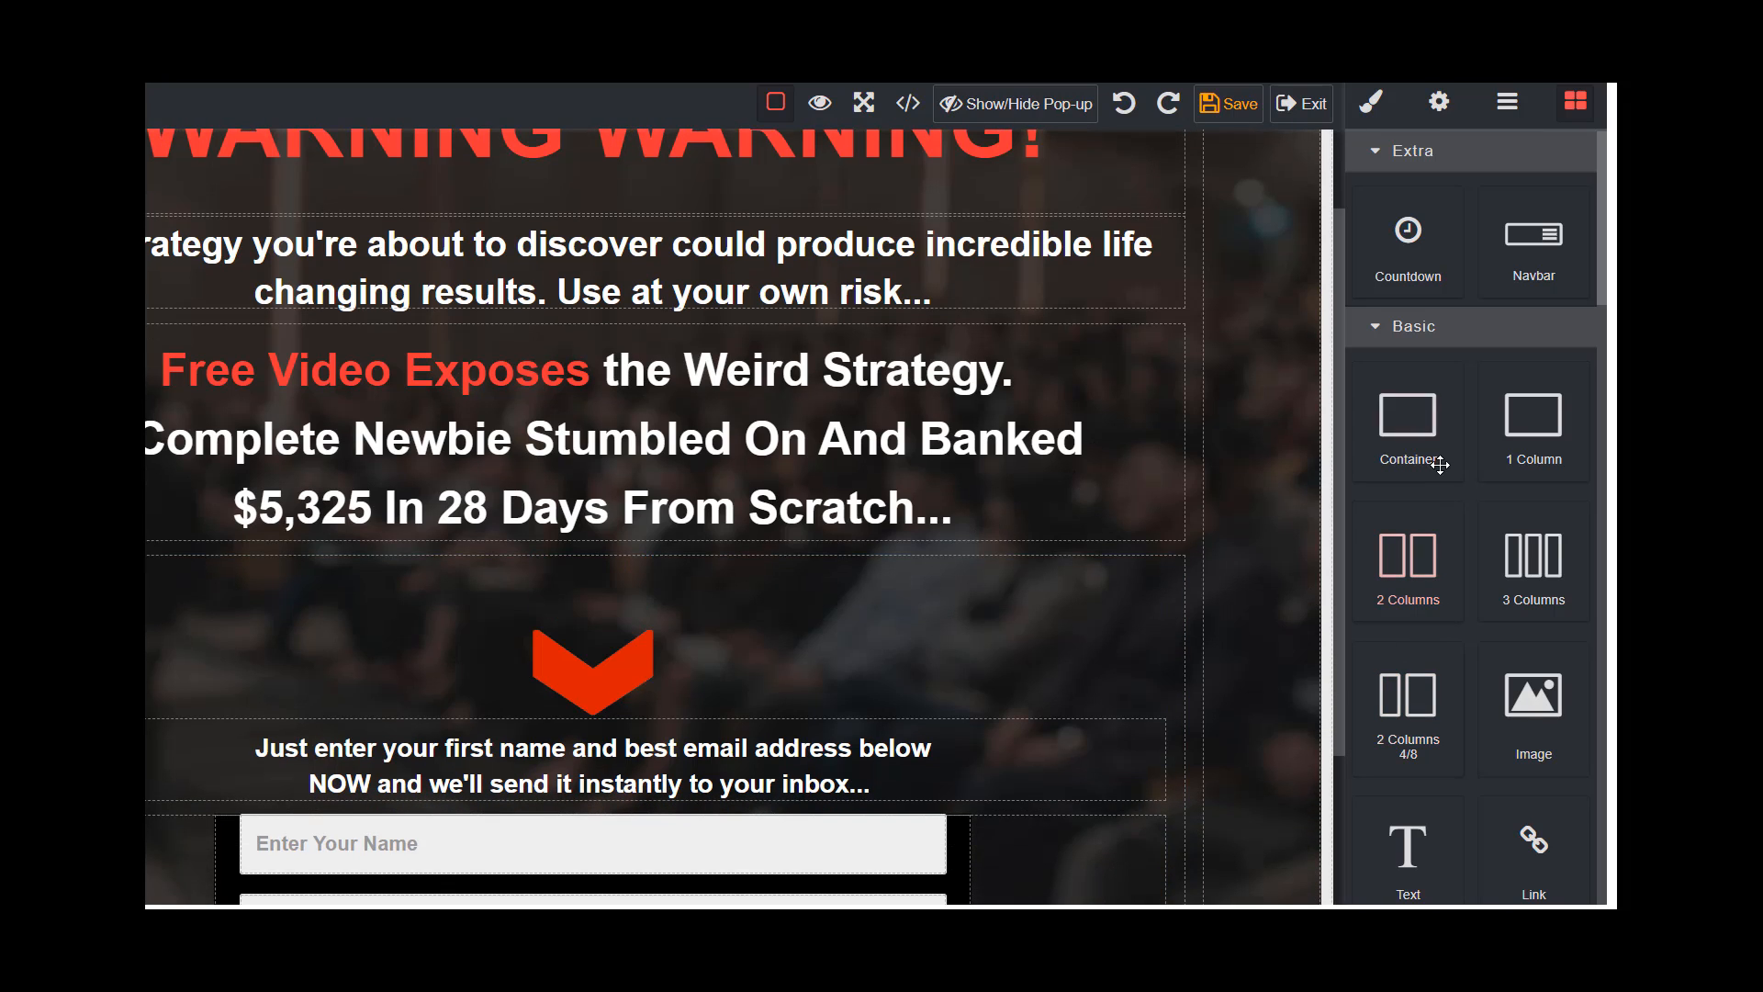
{"action": "left_click_drag", "start_coordinate": [1407, 555], "coordinate": [649, 349]}
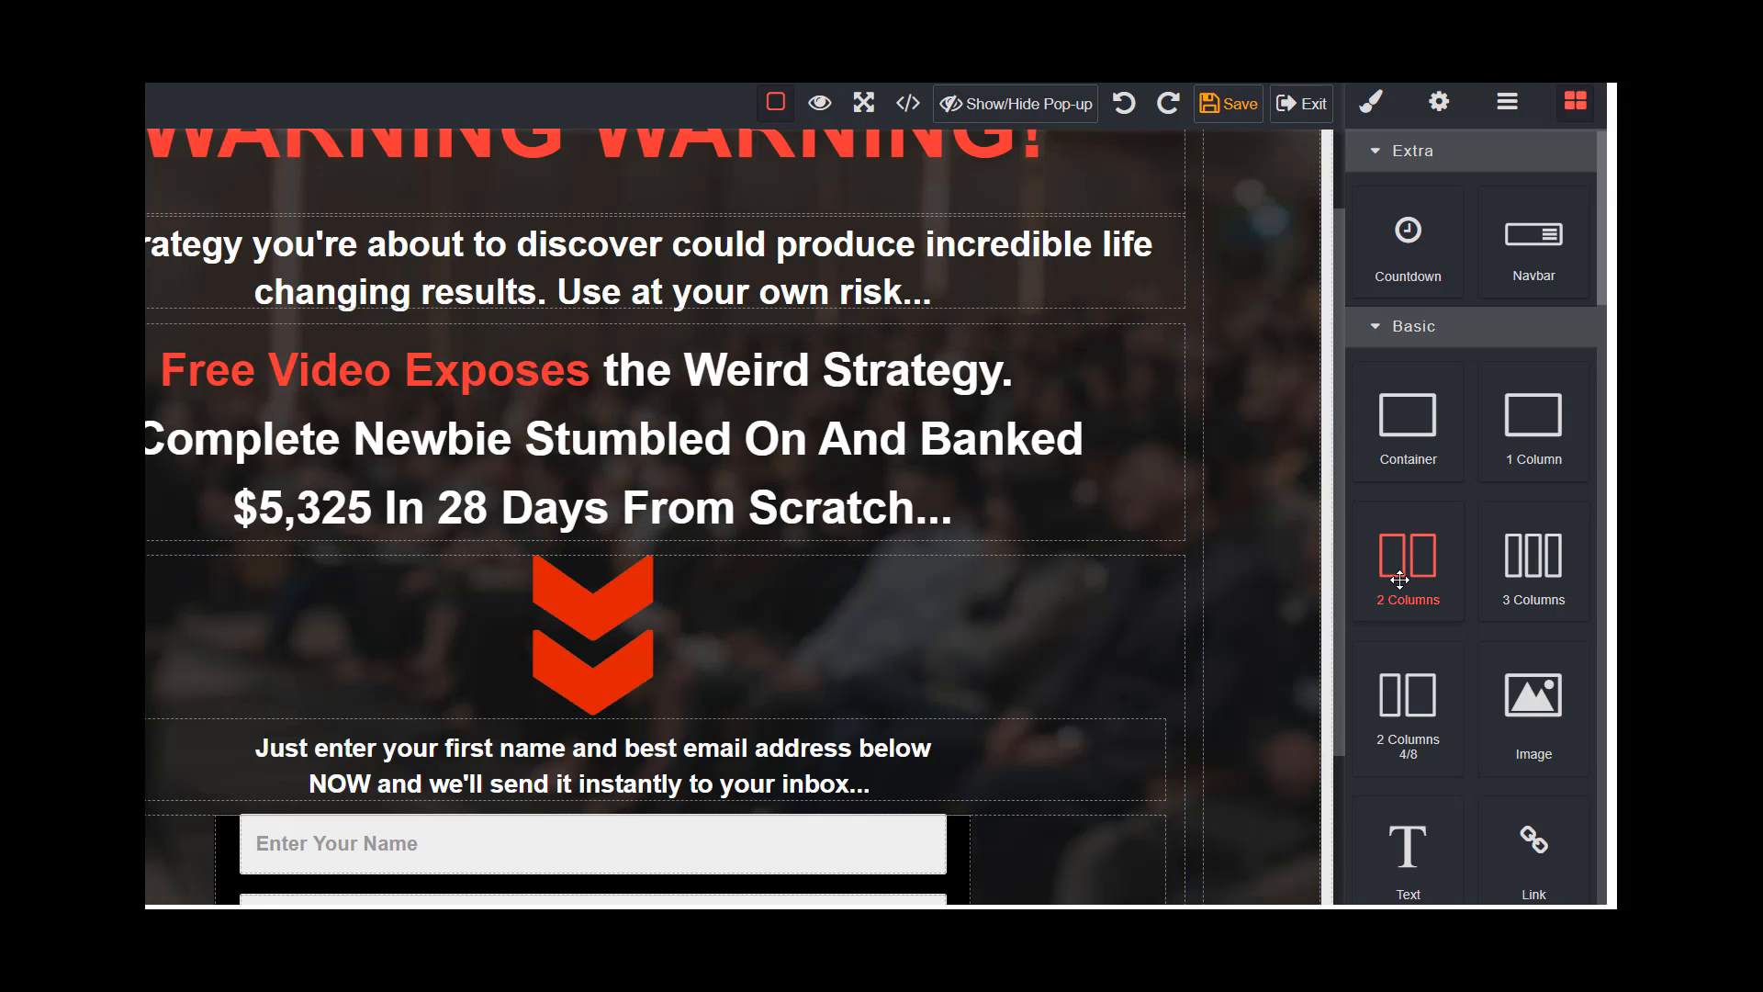
{"action": "left_click_drag", "start_coordinate": [1399, 579], "coordinate": [734, 317]}
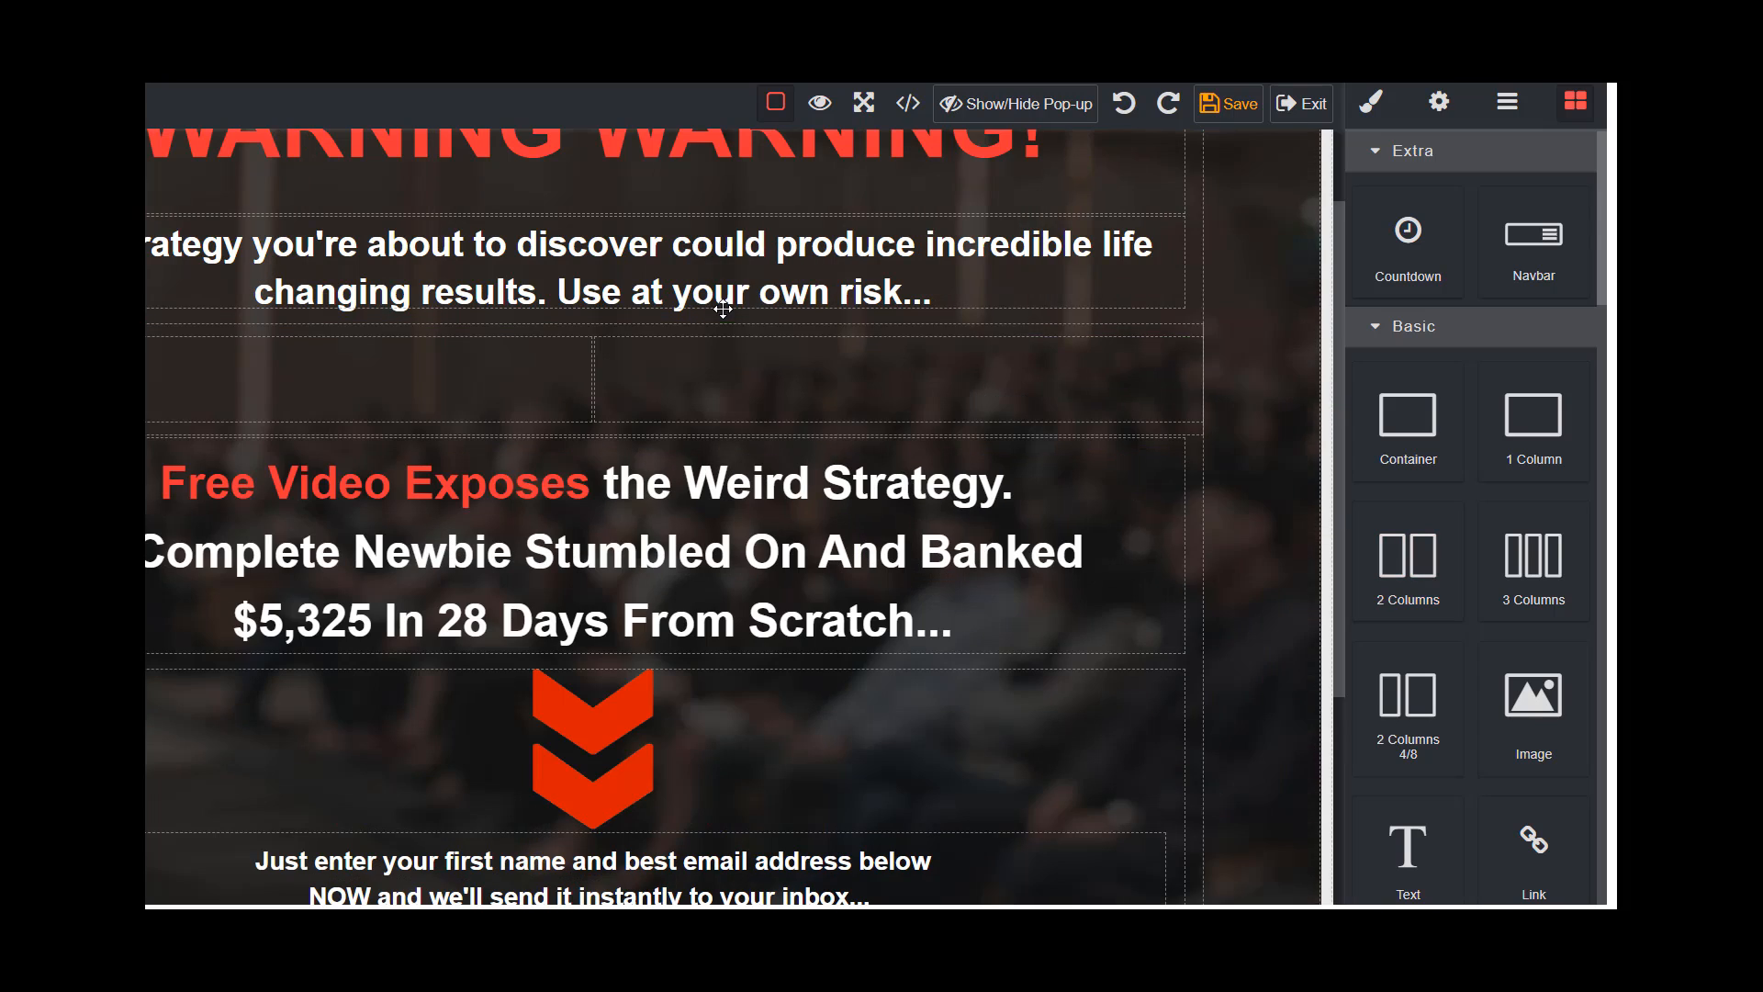
Add an HTML Code block to the right-hand column of the new row.
{"action": "left_click", "coordinate": [729, 391]}
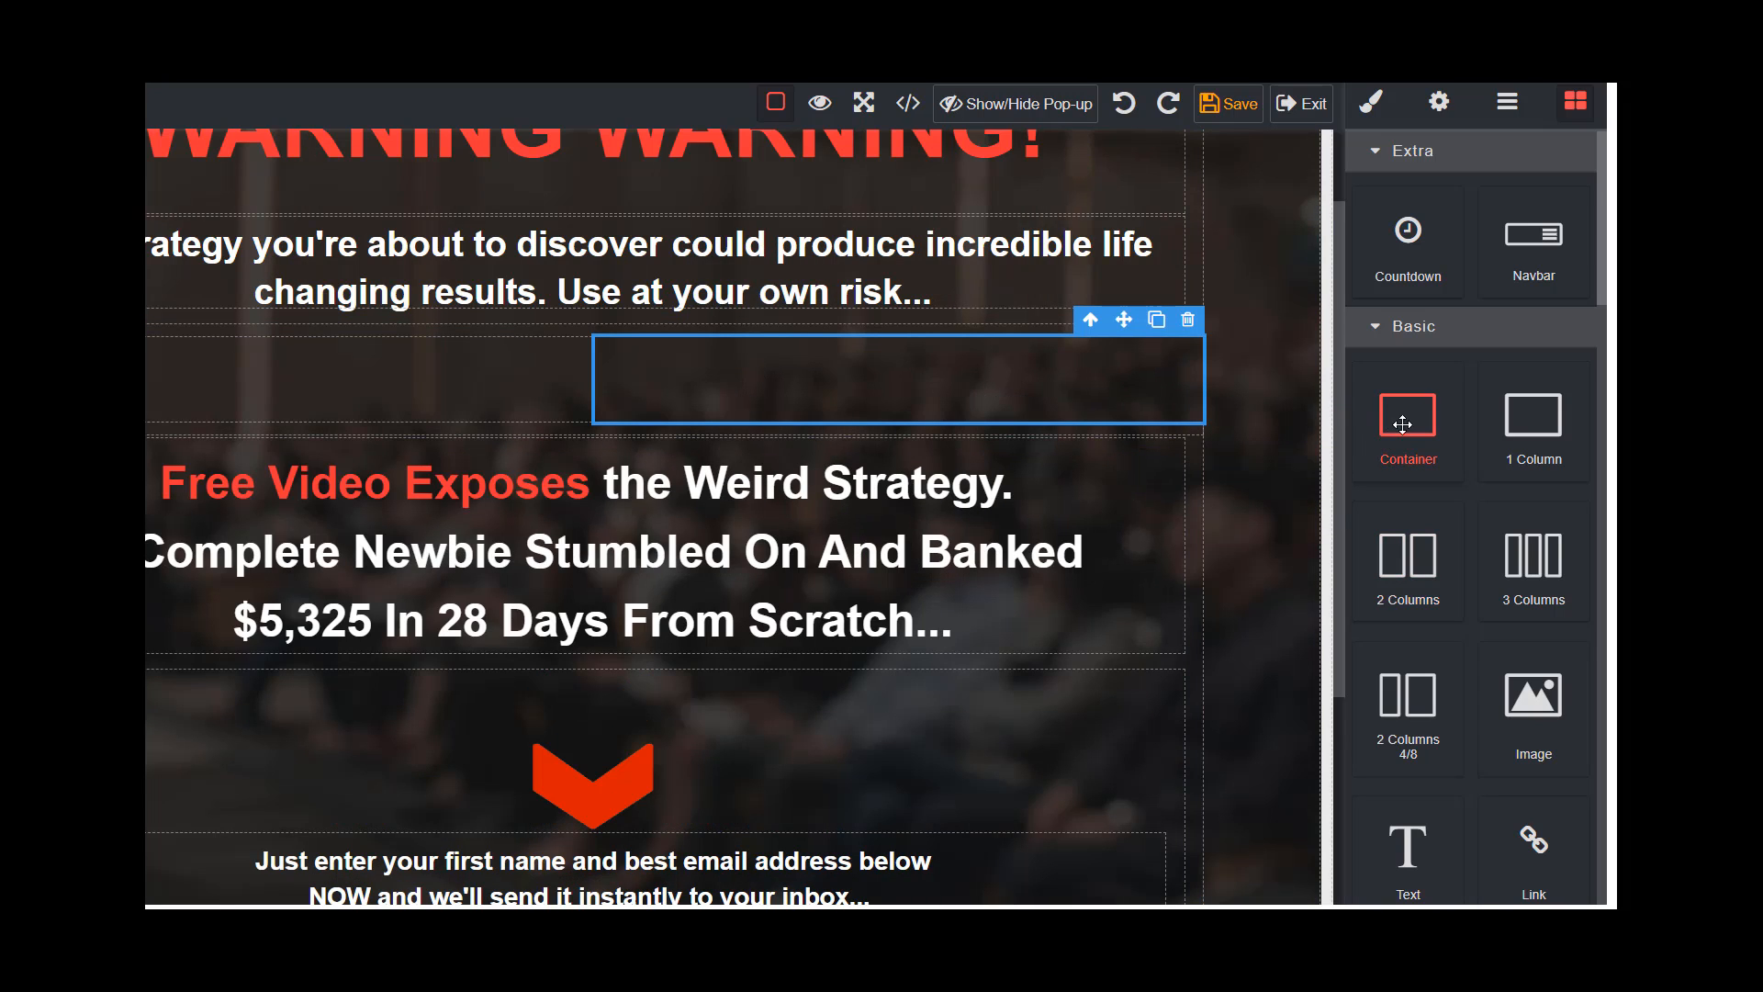
{"action": "scroll", "coordinate": [1441, 500], "scroll_direction": "down", "scroll_amount": 4}
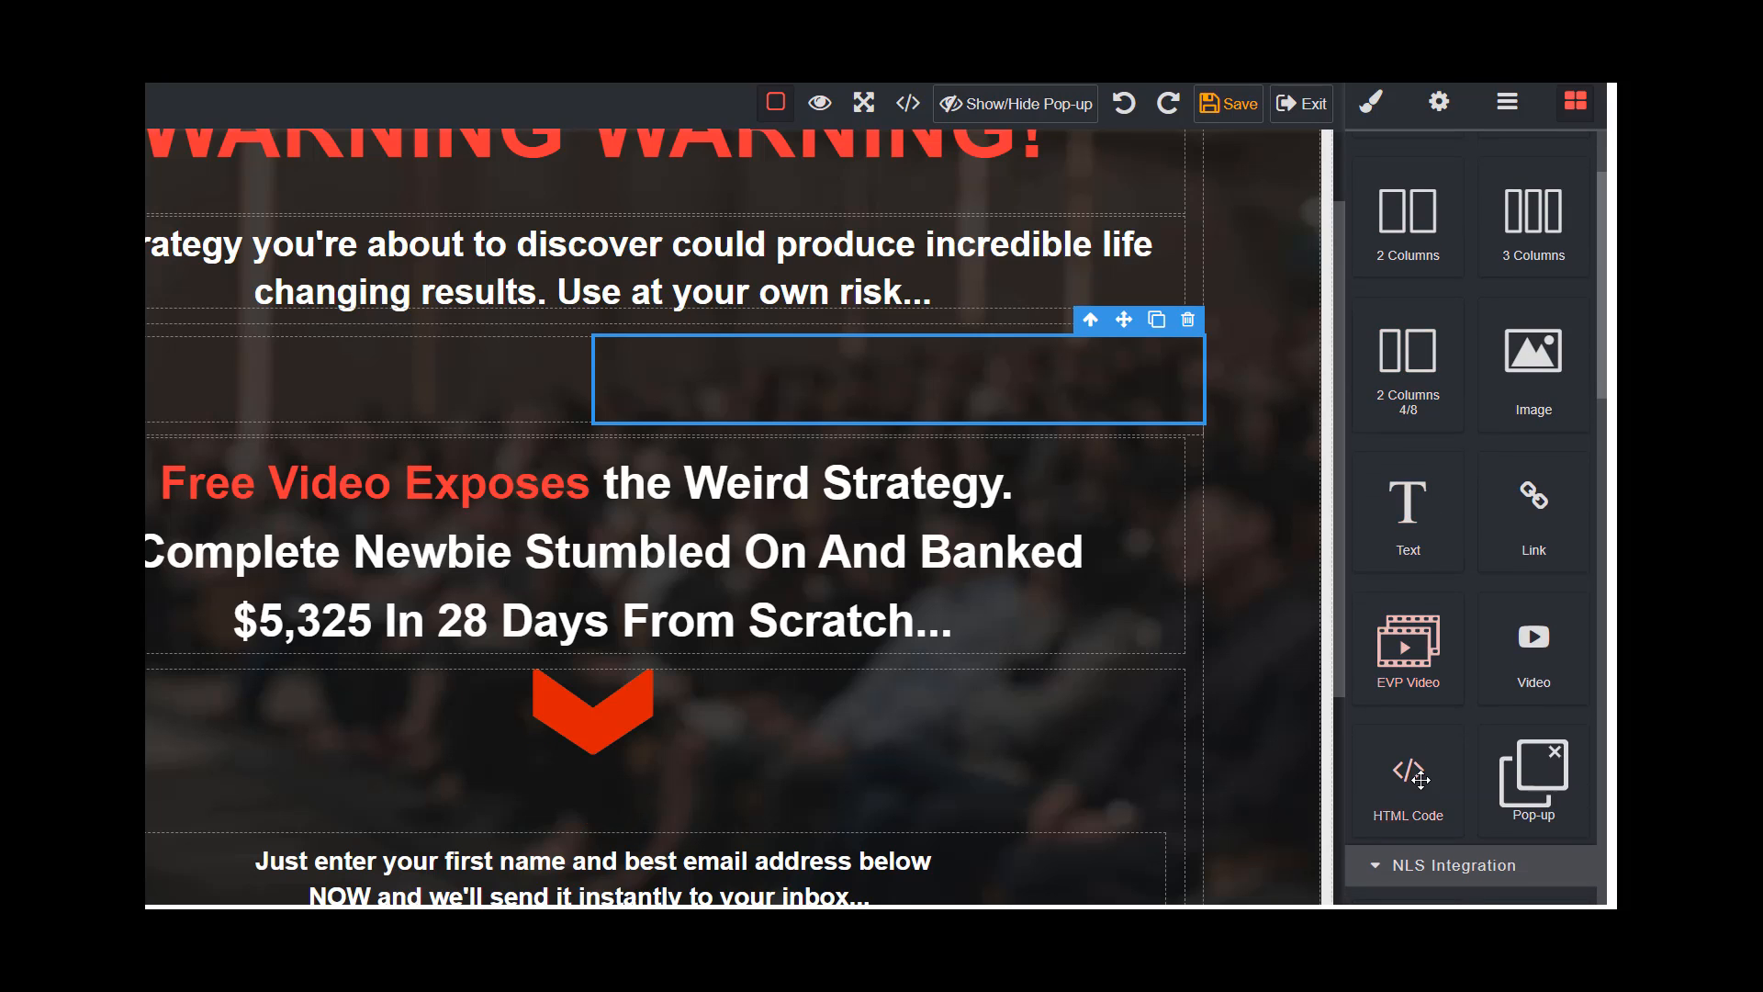
{"action": "left_click_drag", "start_coordinate": [1420, 780], "coordinate": [836, 380]}
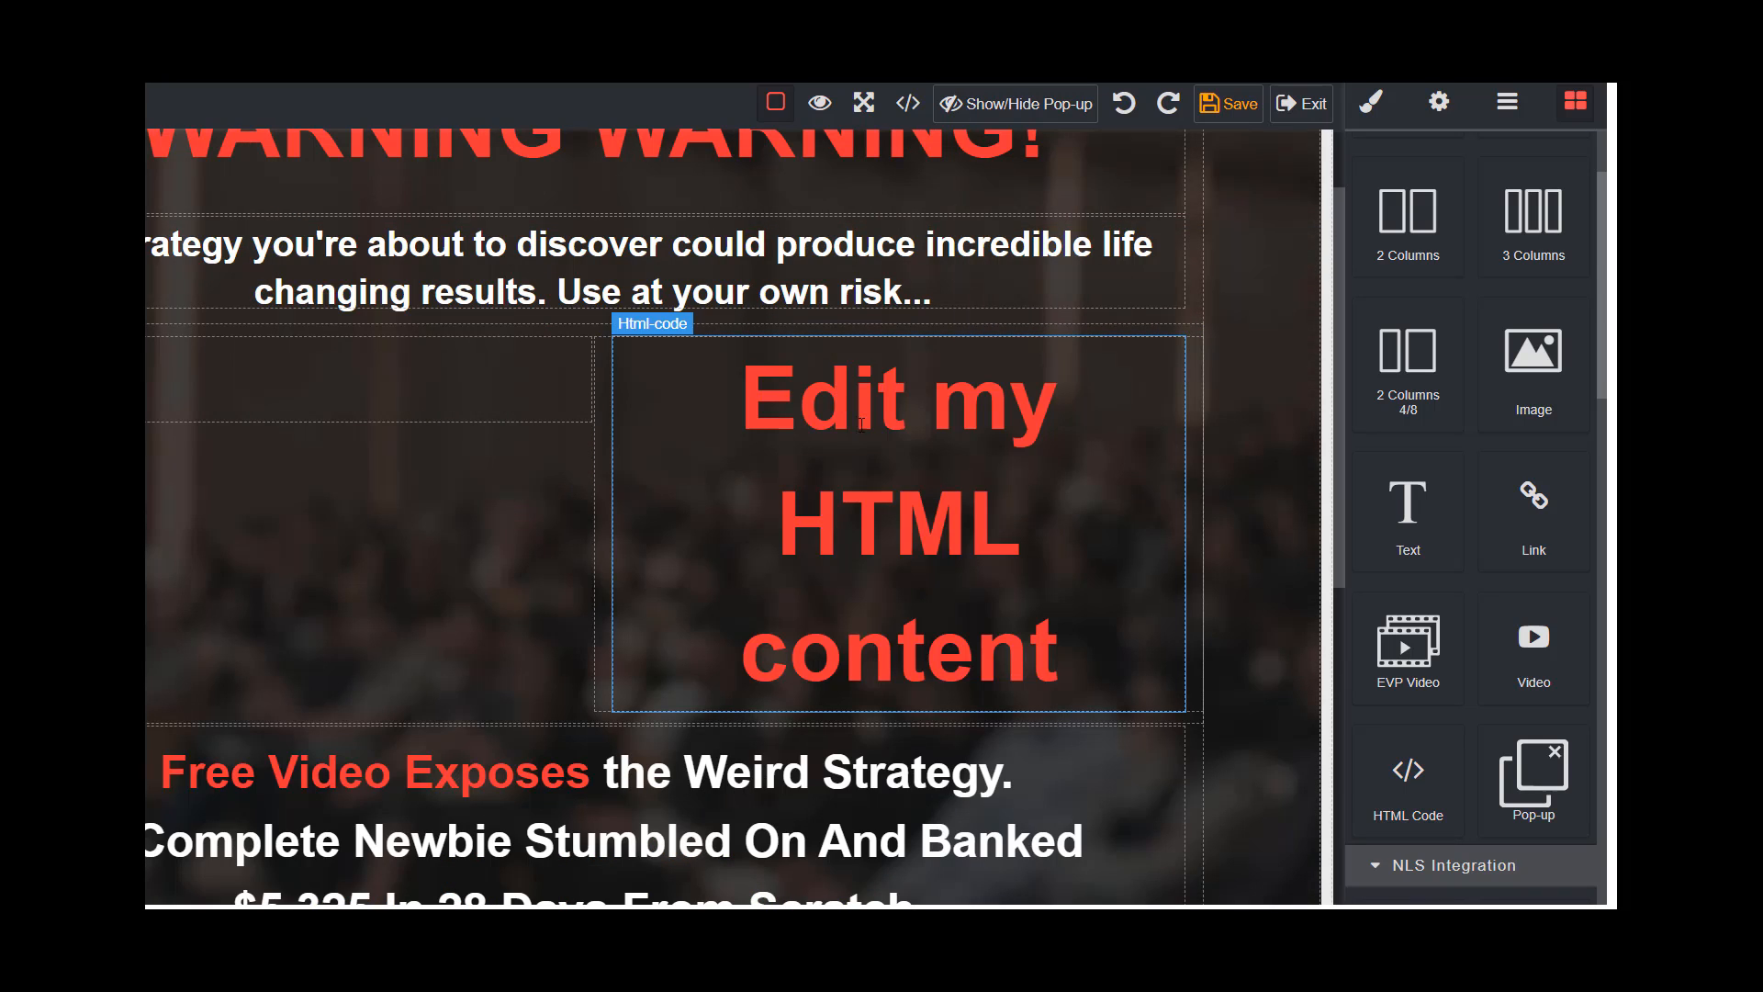
Try to select the placeholder text "Edit my HTML content" directly in the HTML Code block.
{"action": "left_click", "coordinate": [1052, 496]}
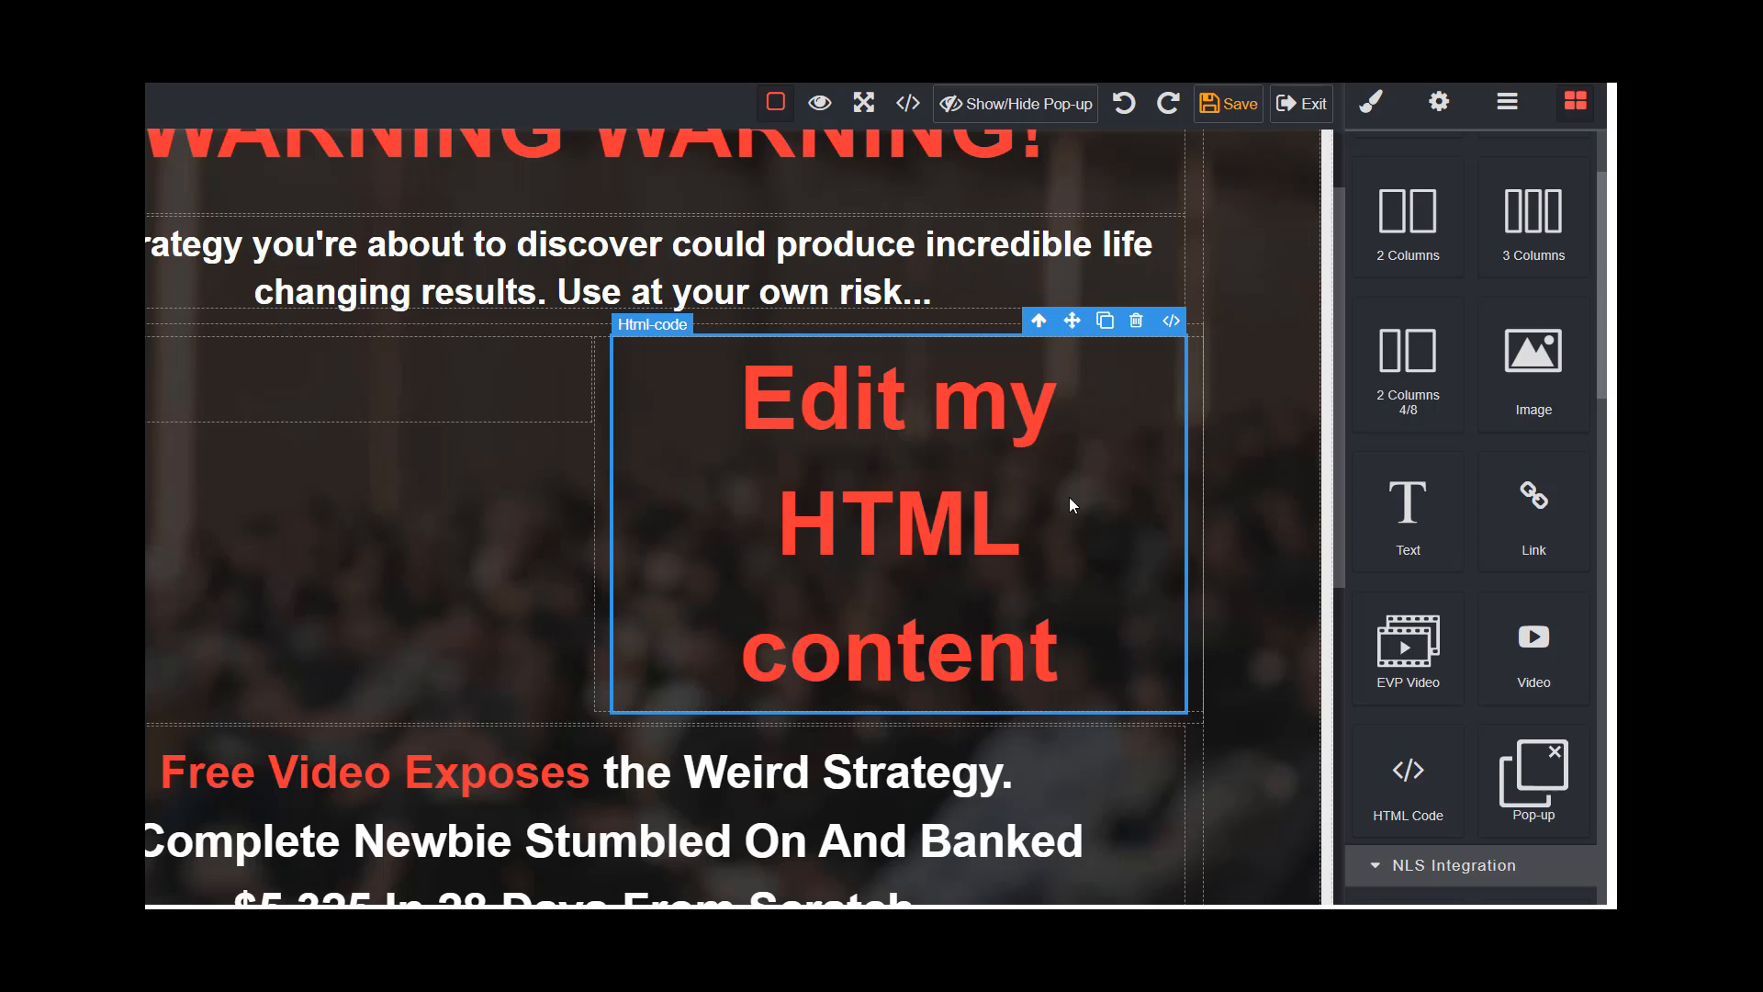
{"action": "key", "text": "ctrl+a"}
{"action": "left_click_drag", "start_coordinate": [1072, 628], "coordinate": [872, 420]}
{"action": "key", "text": "ctrl+a"}
{"action": "left_click_drag", "start_coordinate": [1062, 631], "coordinate": [755, 400]}
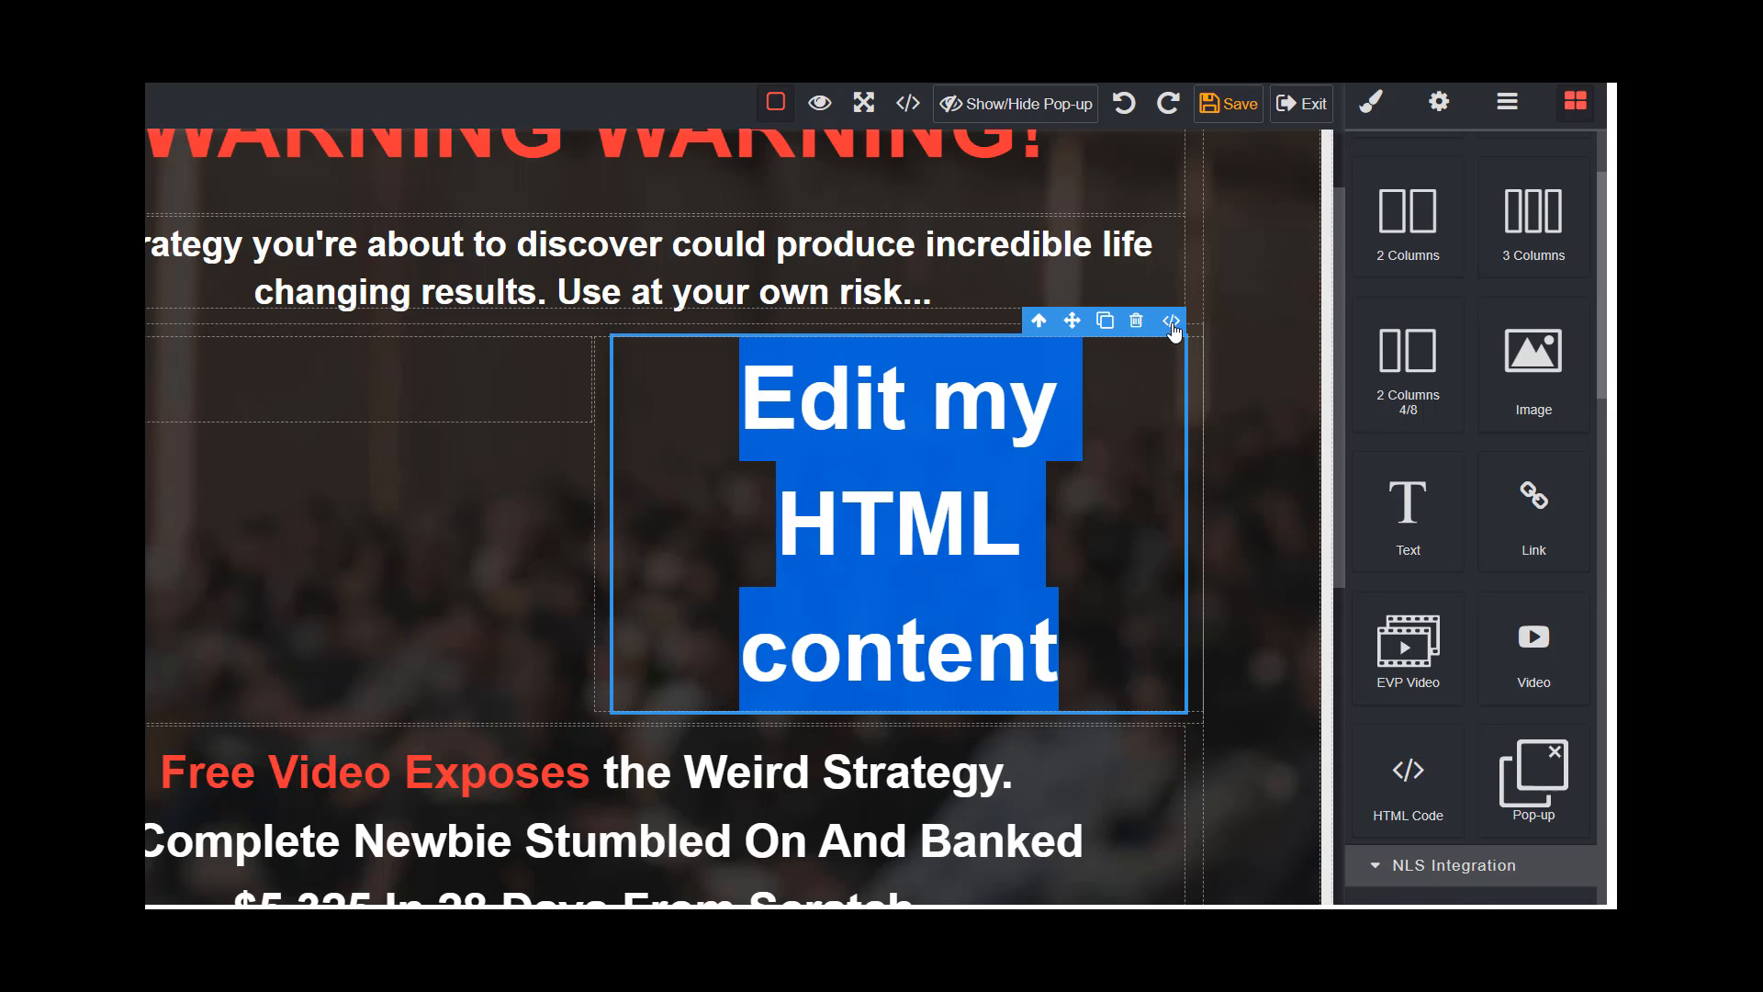
{"action": "left_click", "coordinate": [1121, 415]}
{"action": "left_click_drag", "start_coordinate": [1059, 643], "coordinate": [807, 459]}
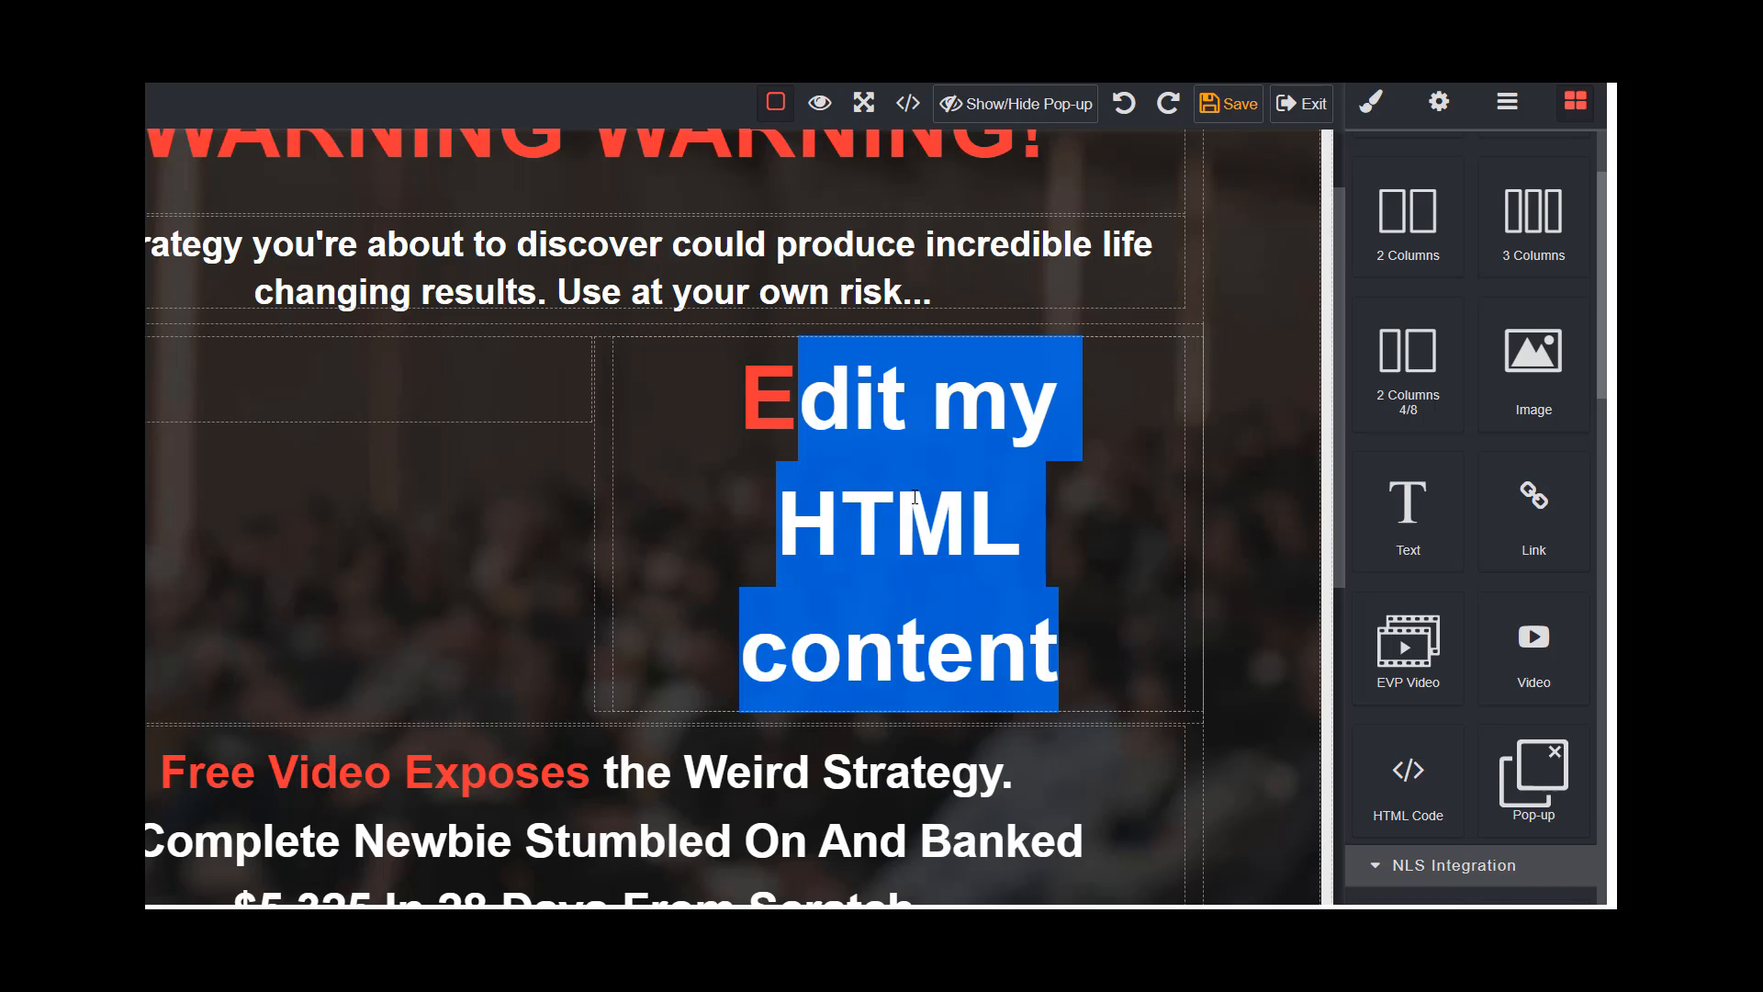
{"action": "left_click", "coordinate": [1083, 647]}
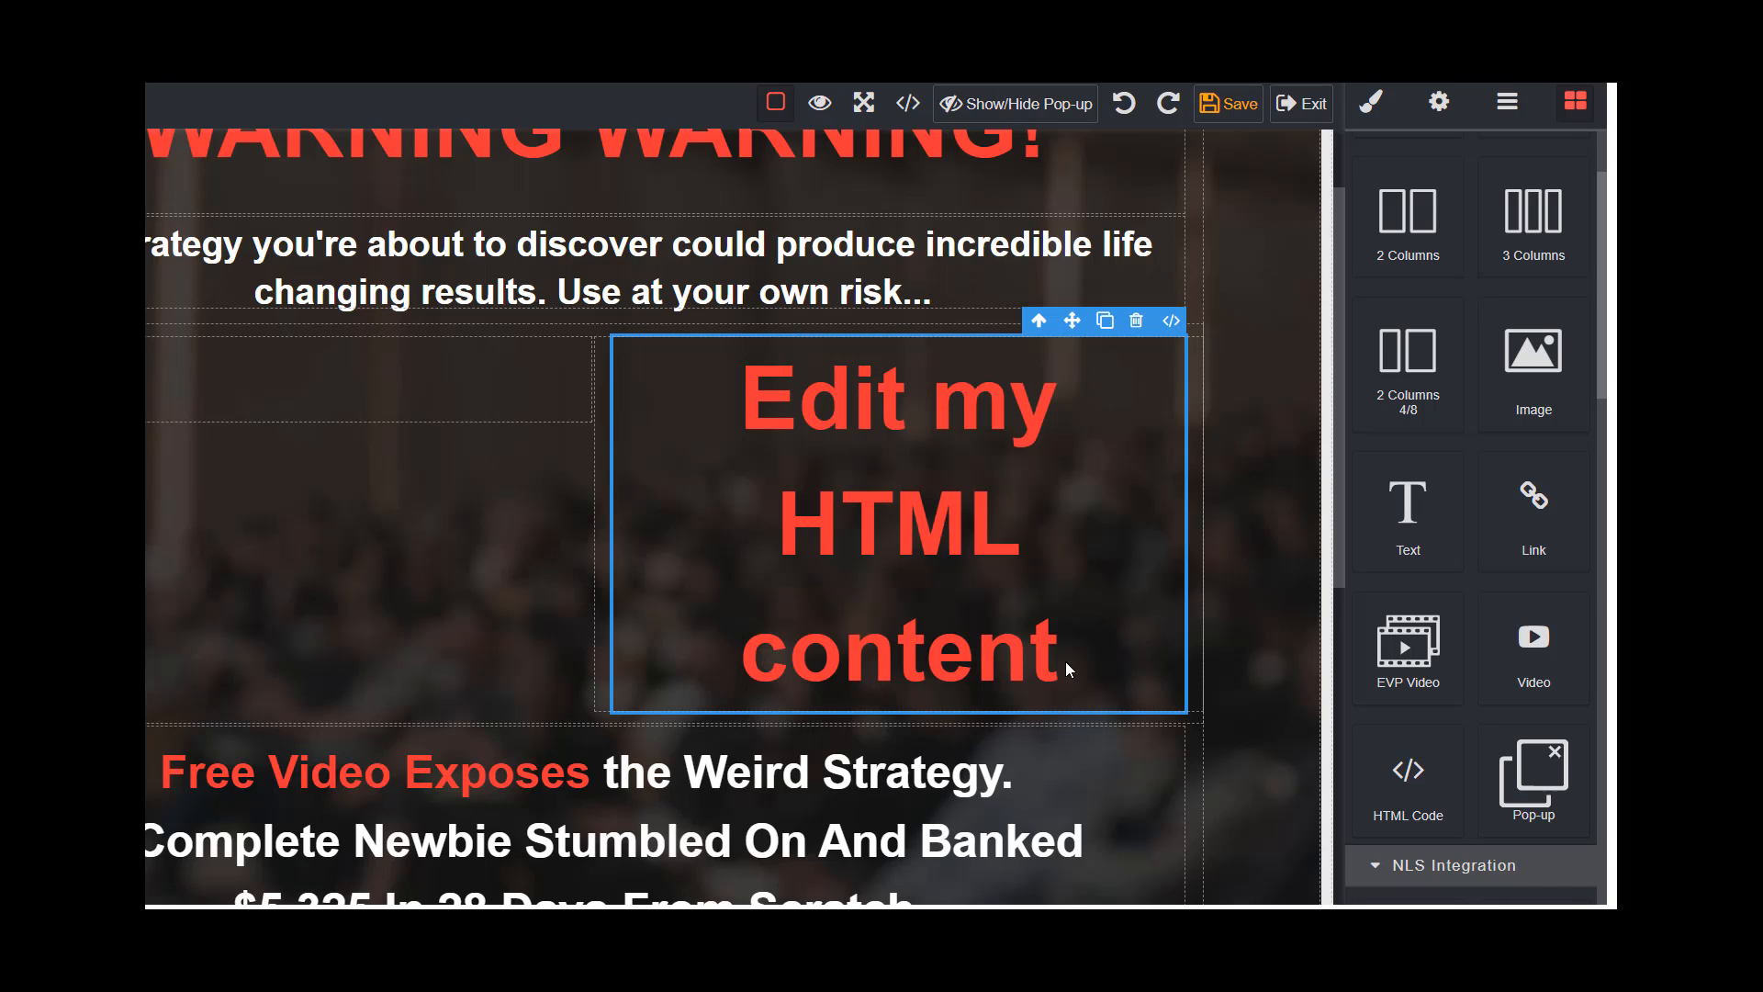
{"action": "double_click", "coordinate": [1028, 657]}
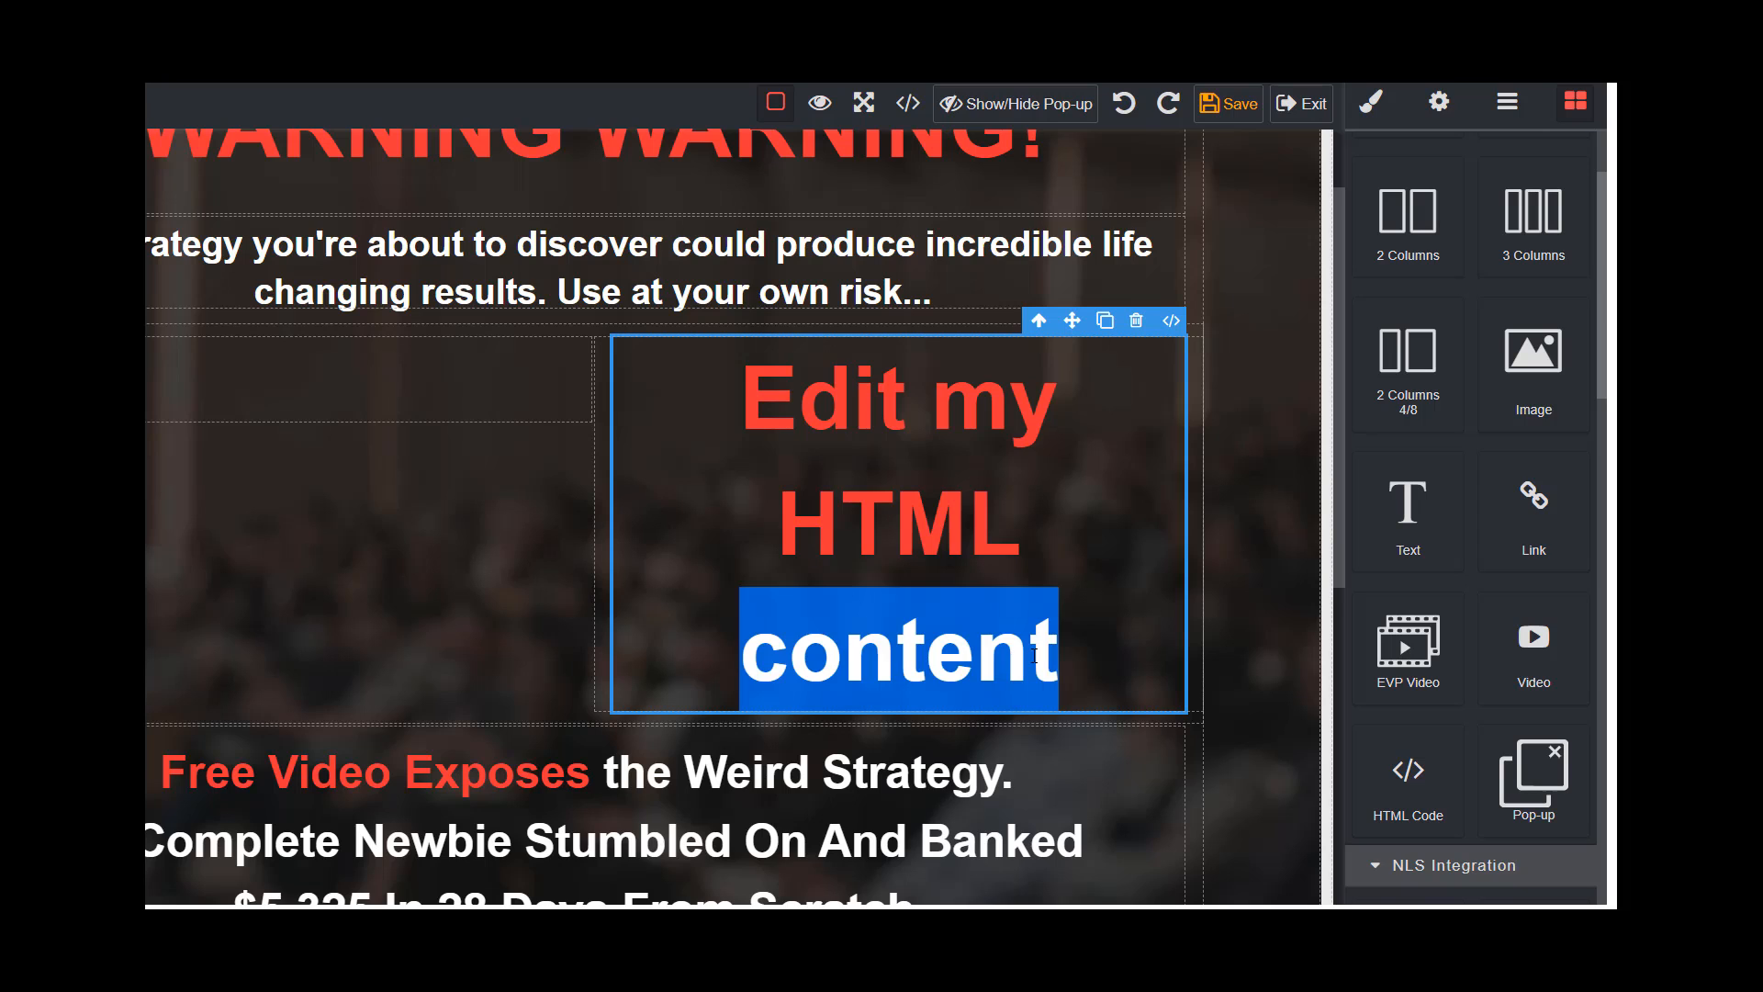
{"action": "left_click", "coordinate": [1136, 590]}
Replace the HTML Code block's placeholder with the copied Dog Lovers Blog form code and save it.
{"action": "left_click", "coordinate": [1170, 320]}
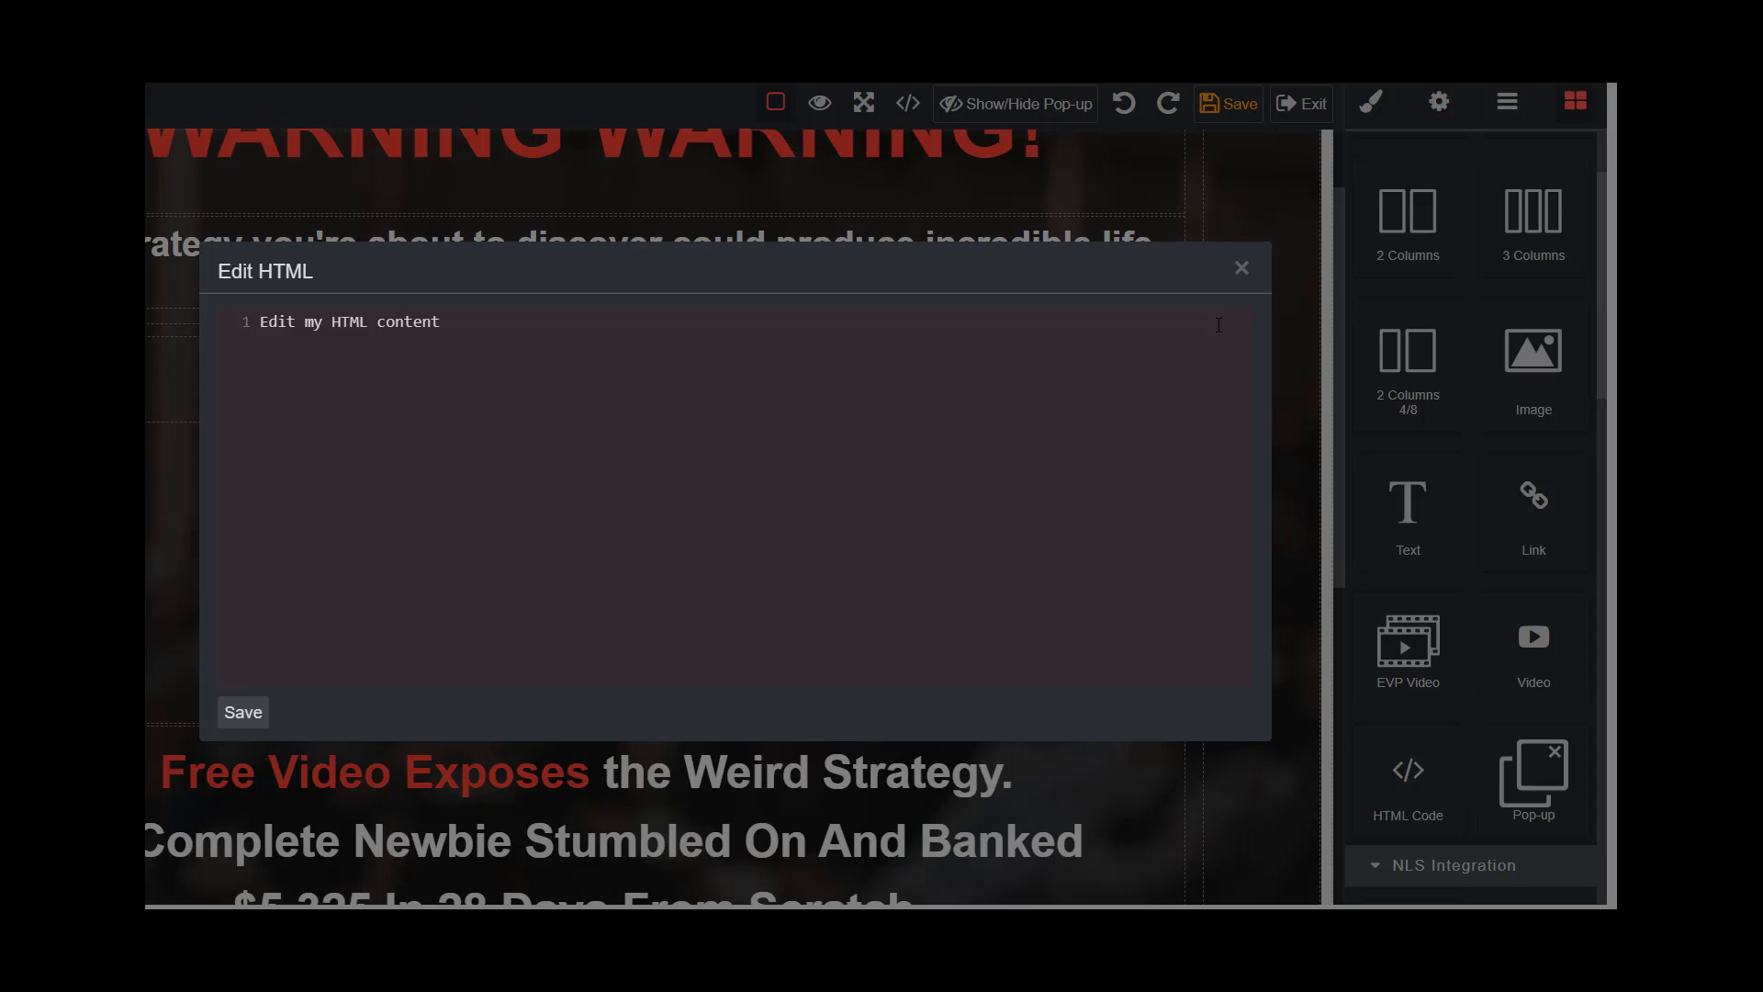
{"action": "left_click_drag", "start_coordinate": [441, 321], "coordinate": [241, 329]}
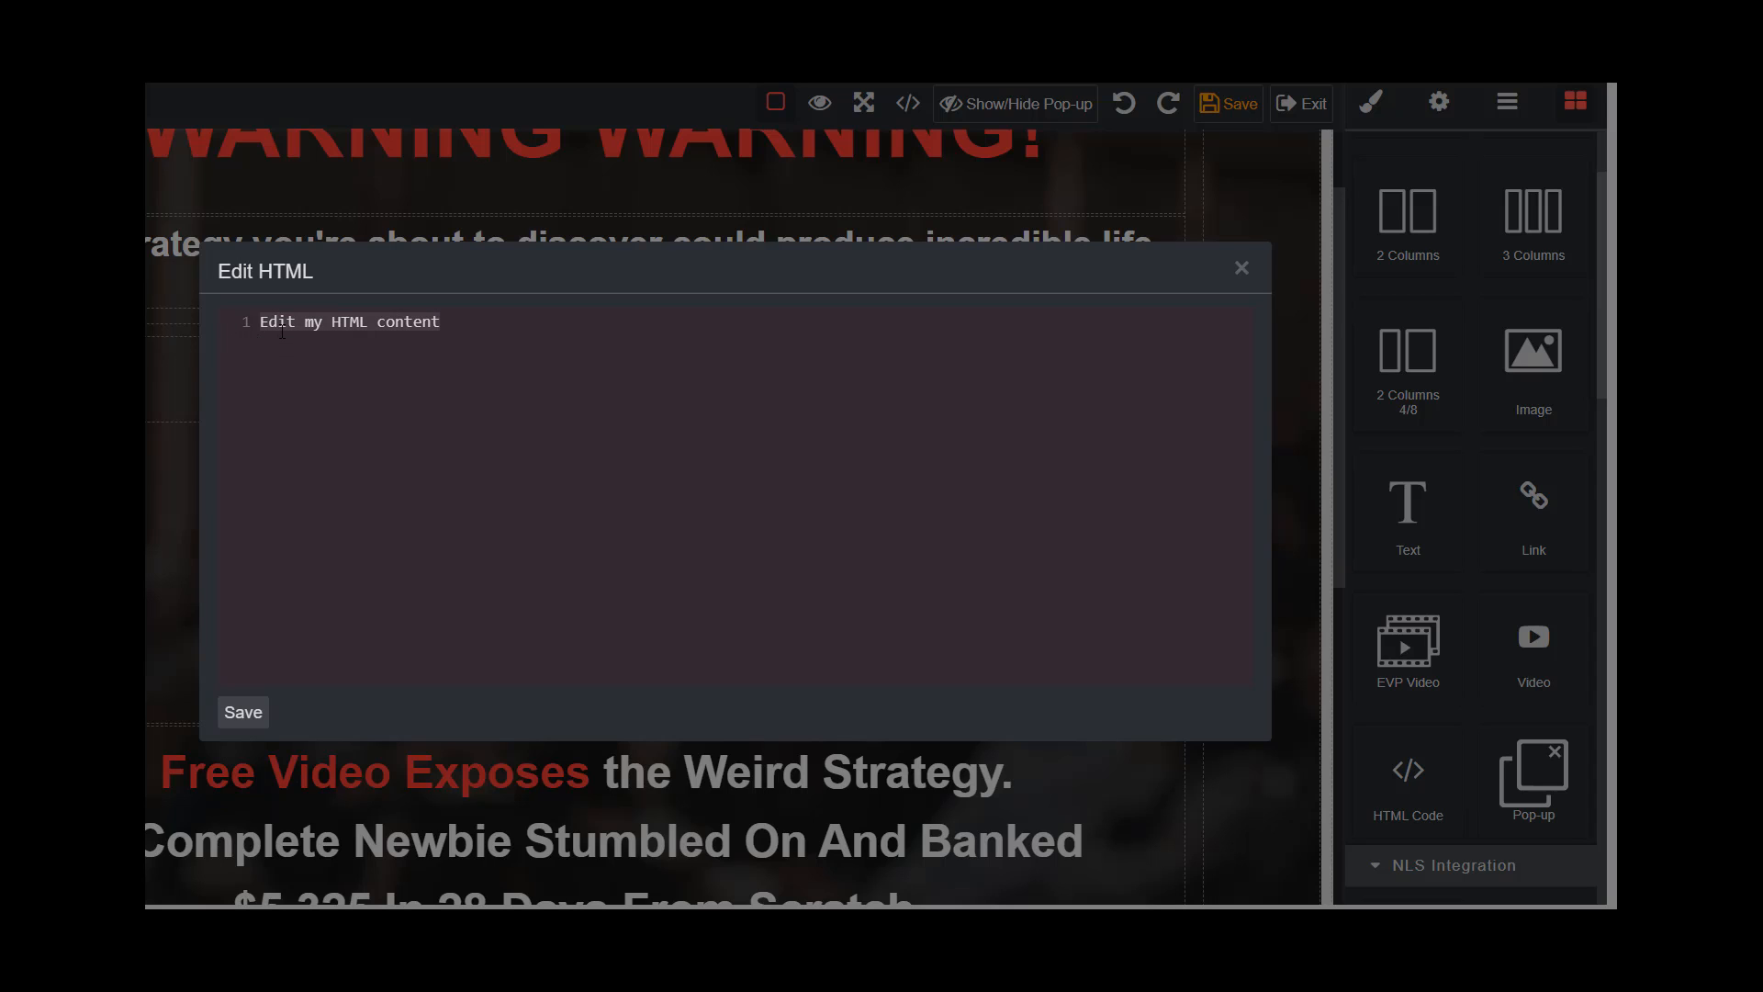
{"action": "right_click", "coordinate": [283, 328]}
{"action": "left_click", "coordinate": [351, 439]}
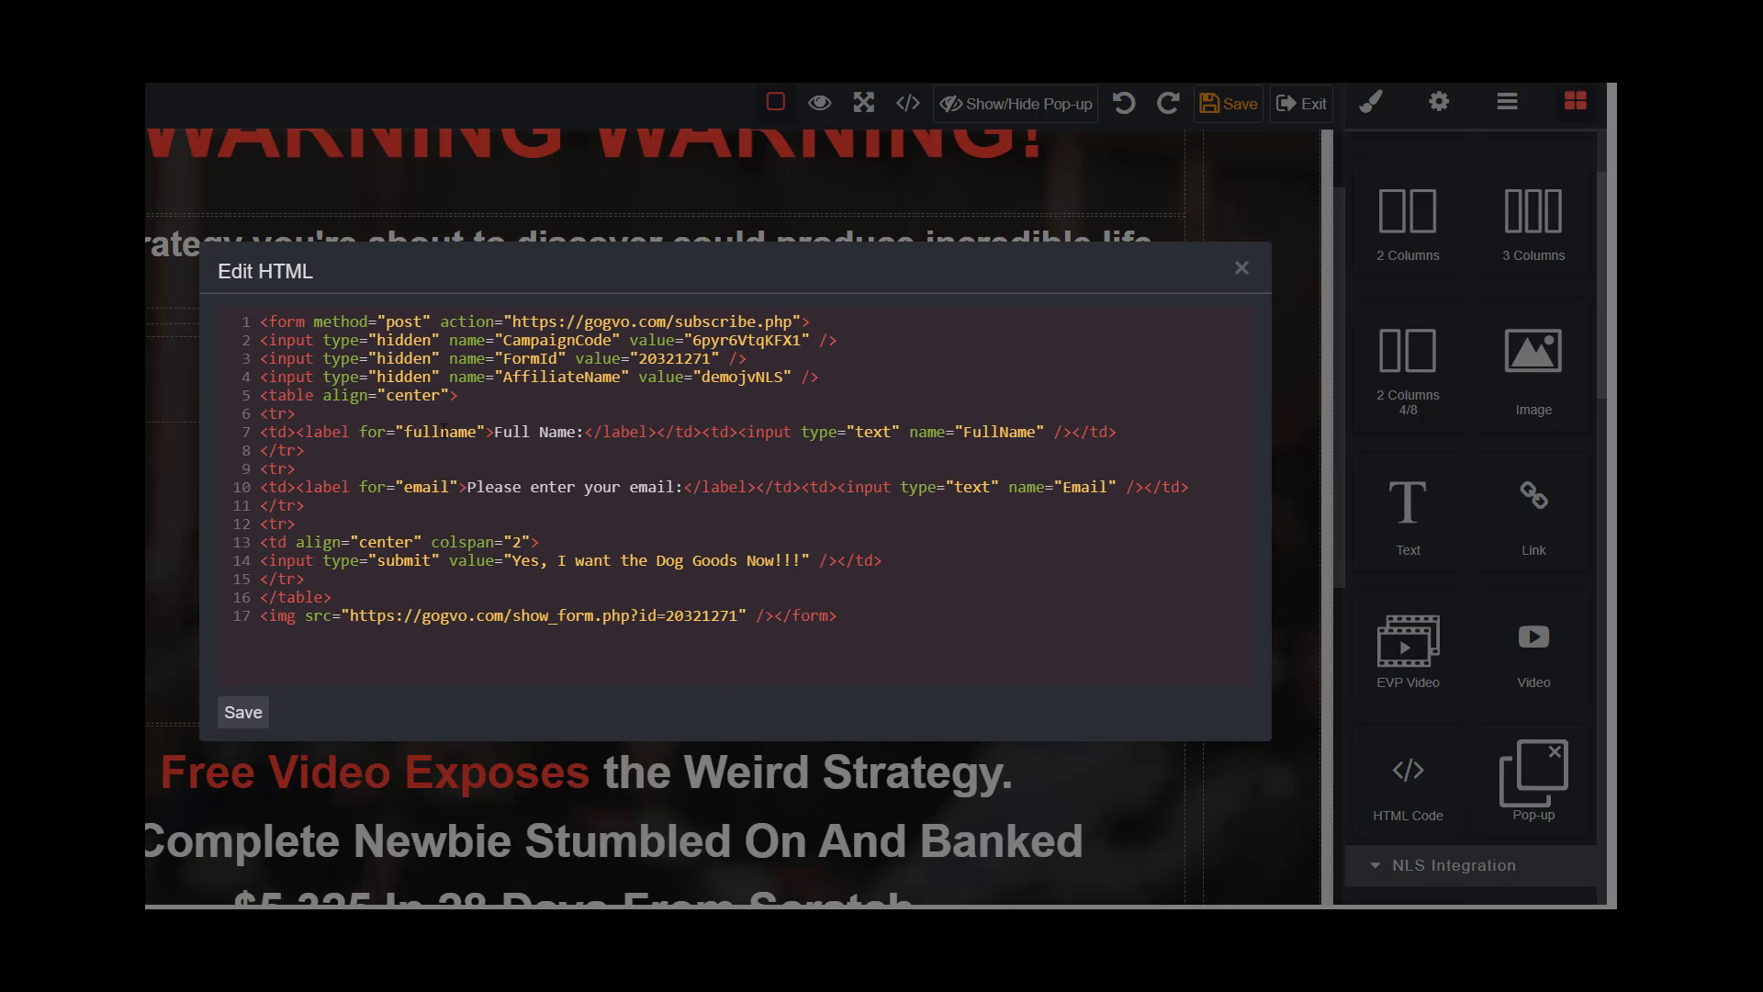
{"action": "left_click", "coordinate": [257, 714]}
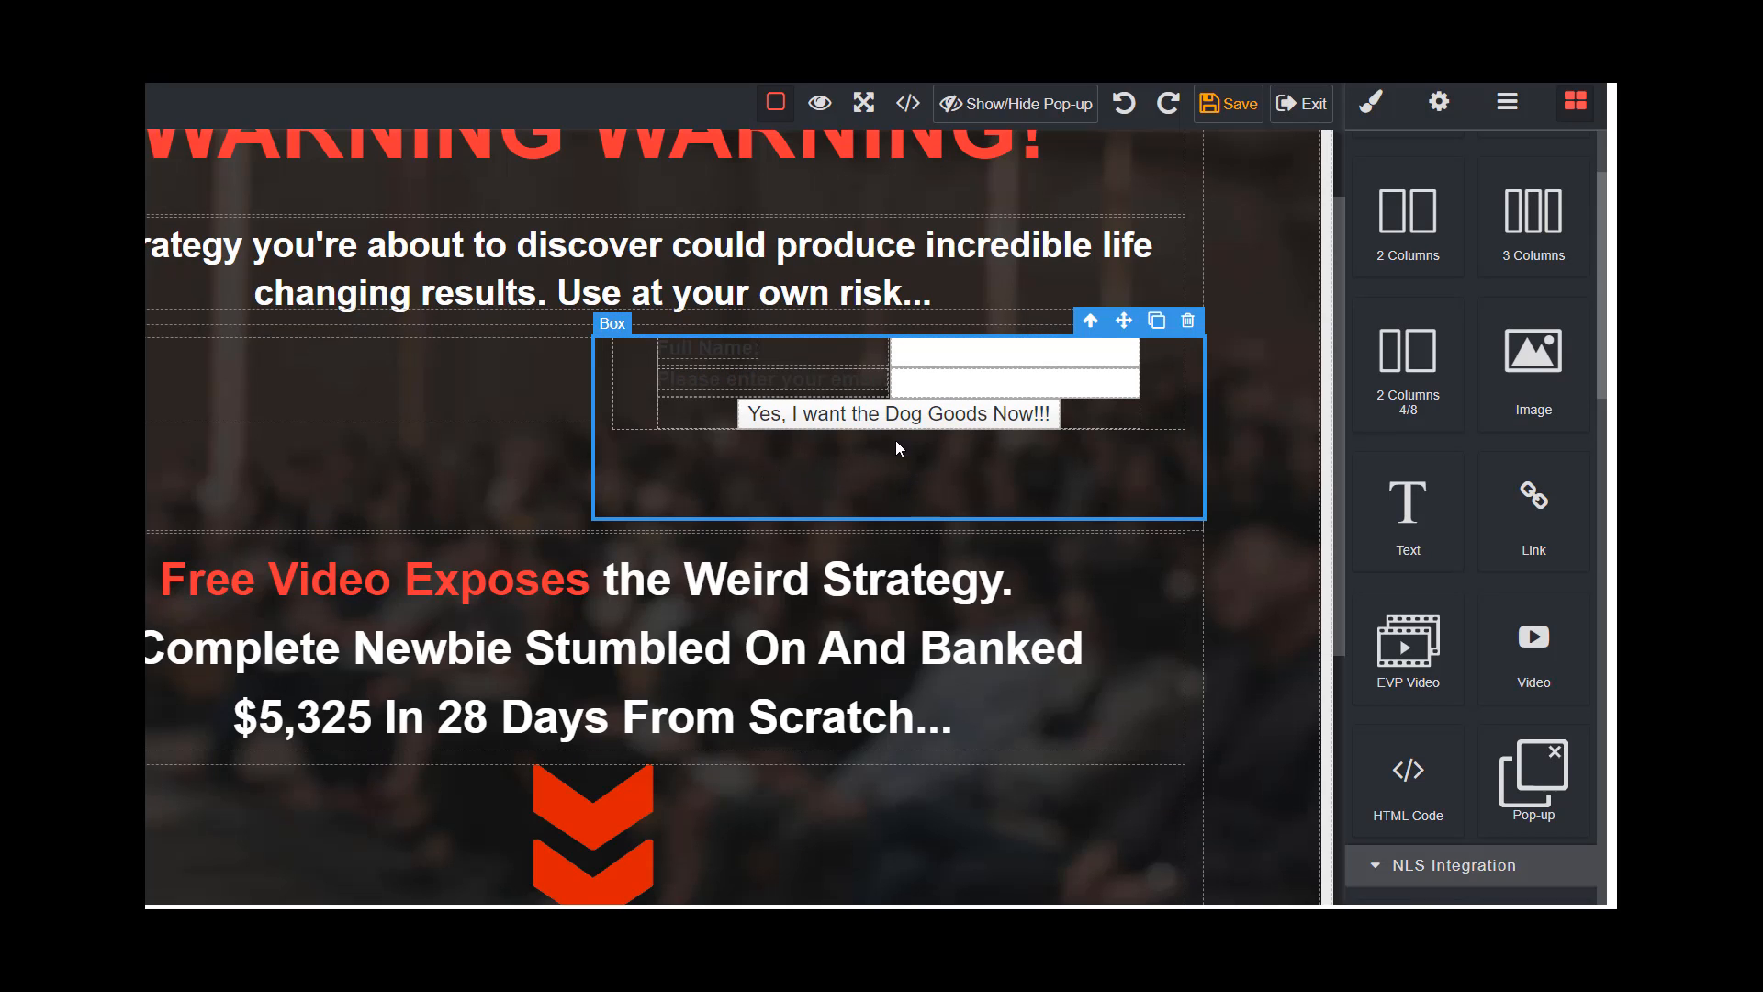
Add an AR Form to the left-hand column beside the pasted HTML form.
{"action": "left_click", "coordinate": [753, 486]}
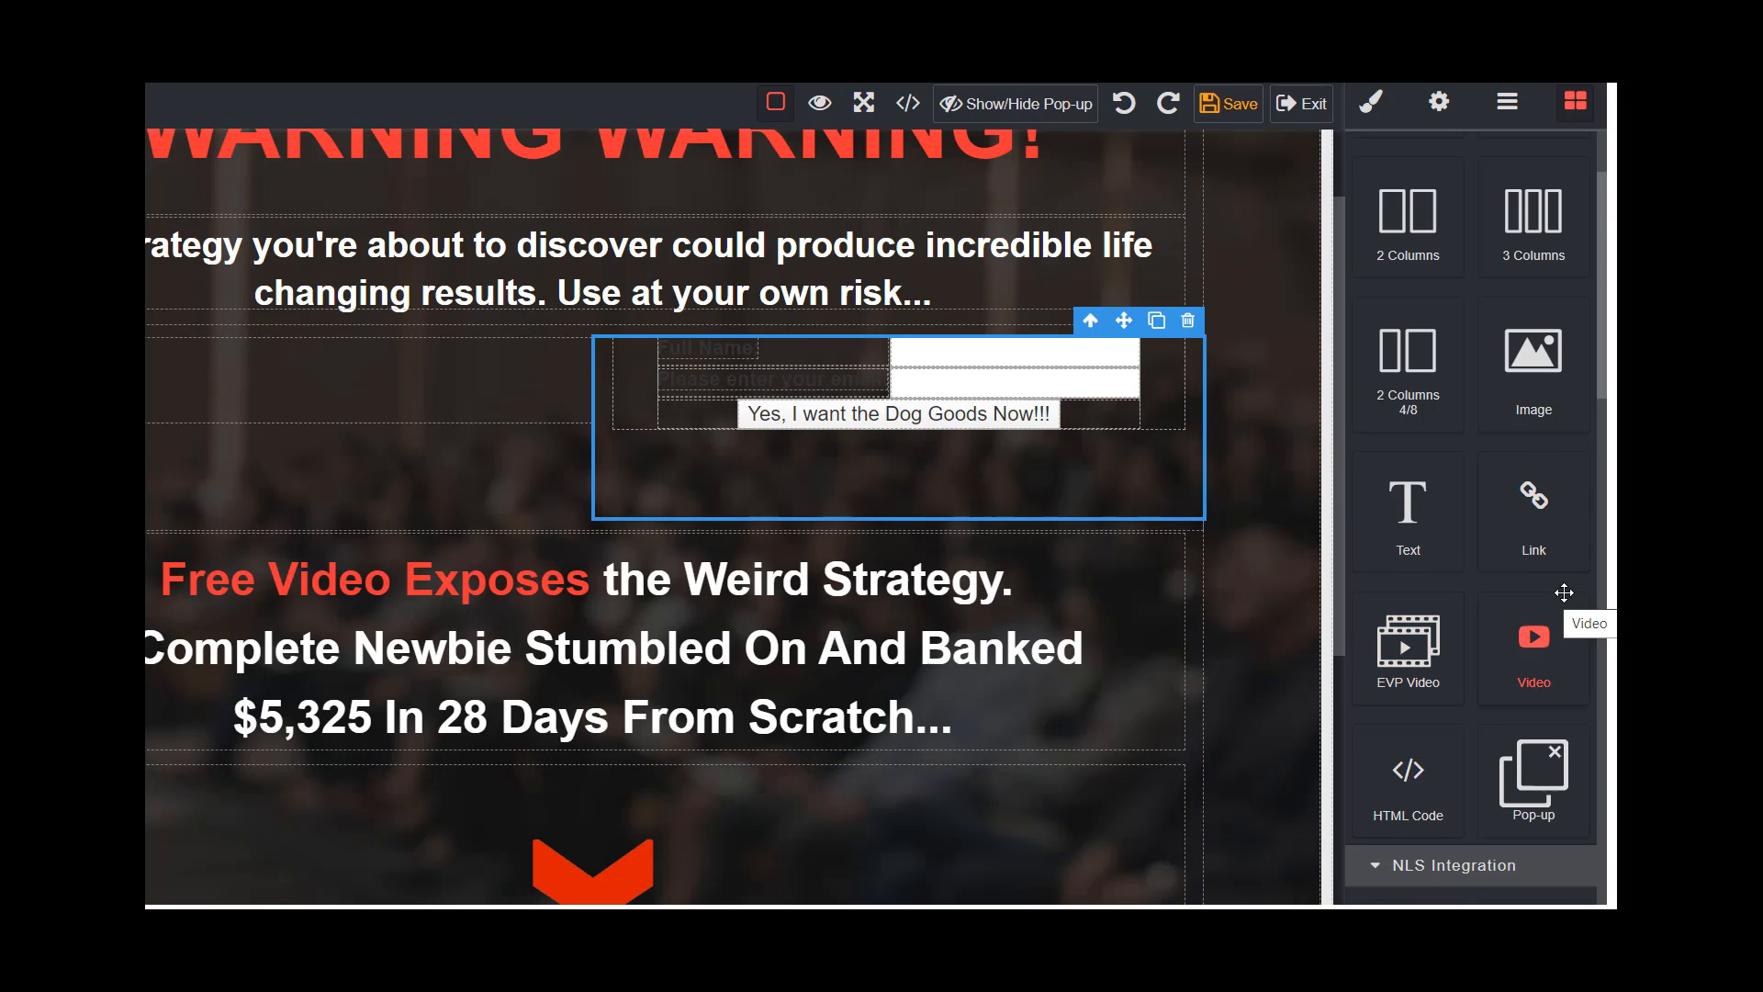
{"action": "scroll", "coordinate": [1562, 590], "scroll_direction": "down", "scroll_amount": 4}
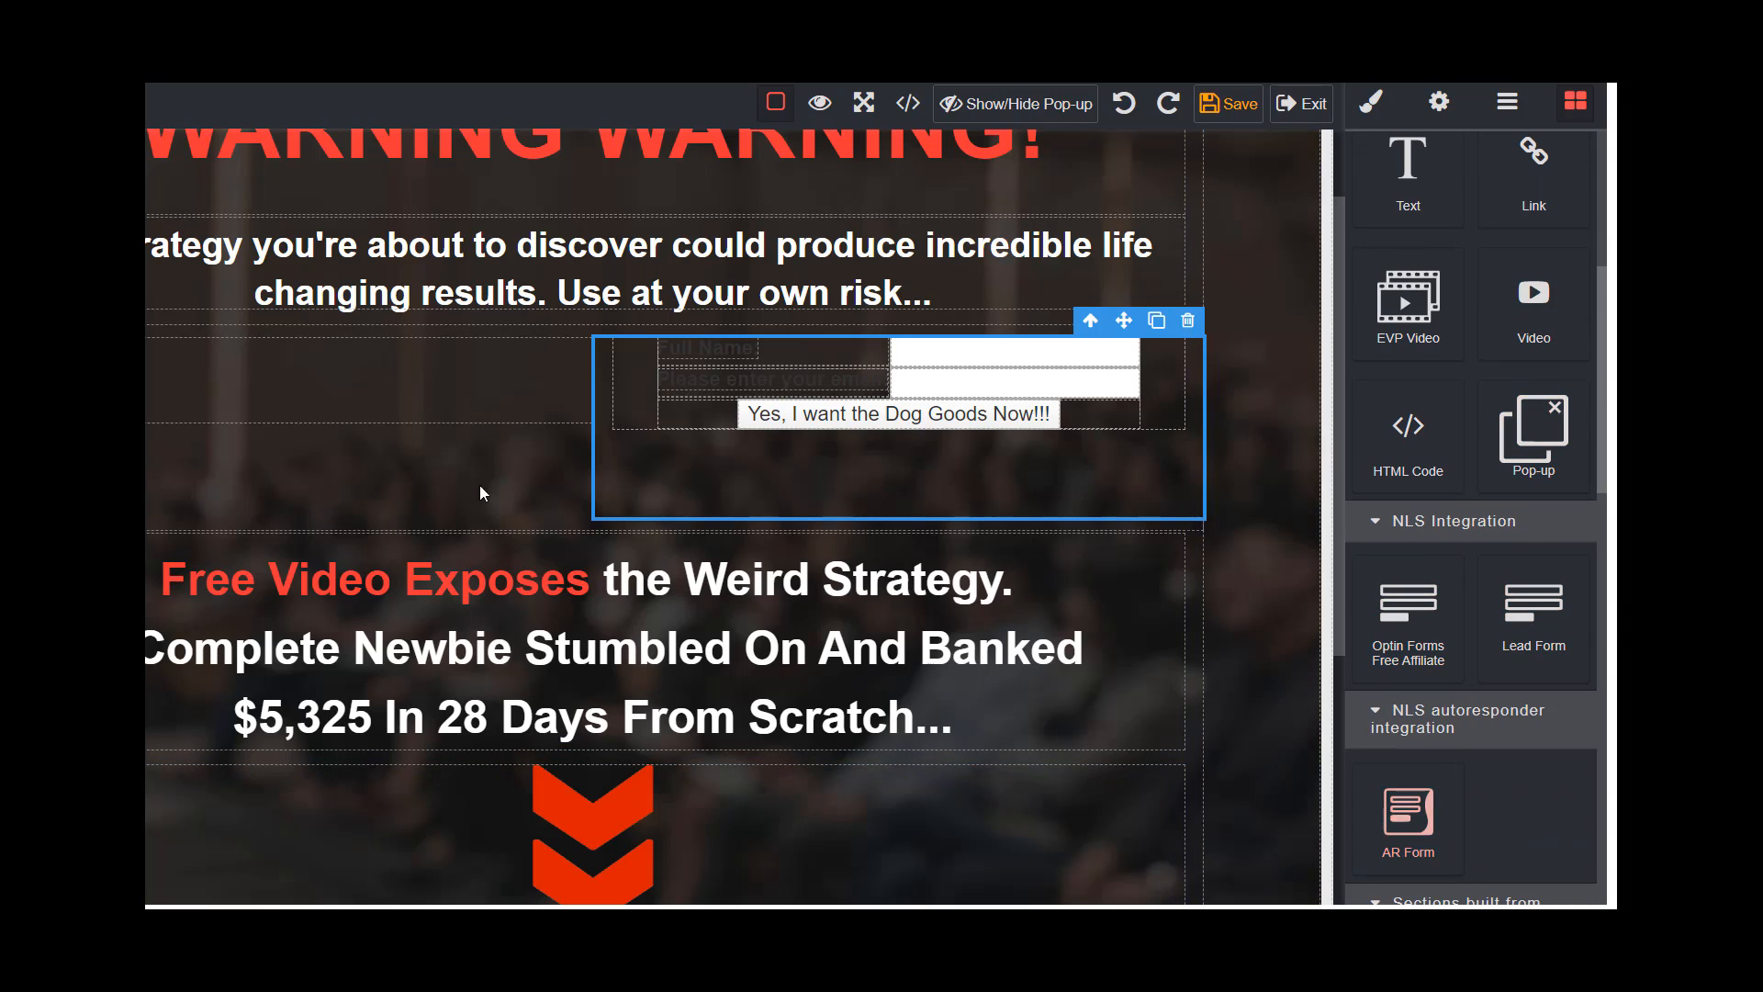
{"action": "left_click_drag", "start_coordinate": [1407, 812], "coordinate": [342, 358]}
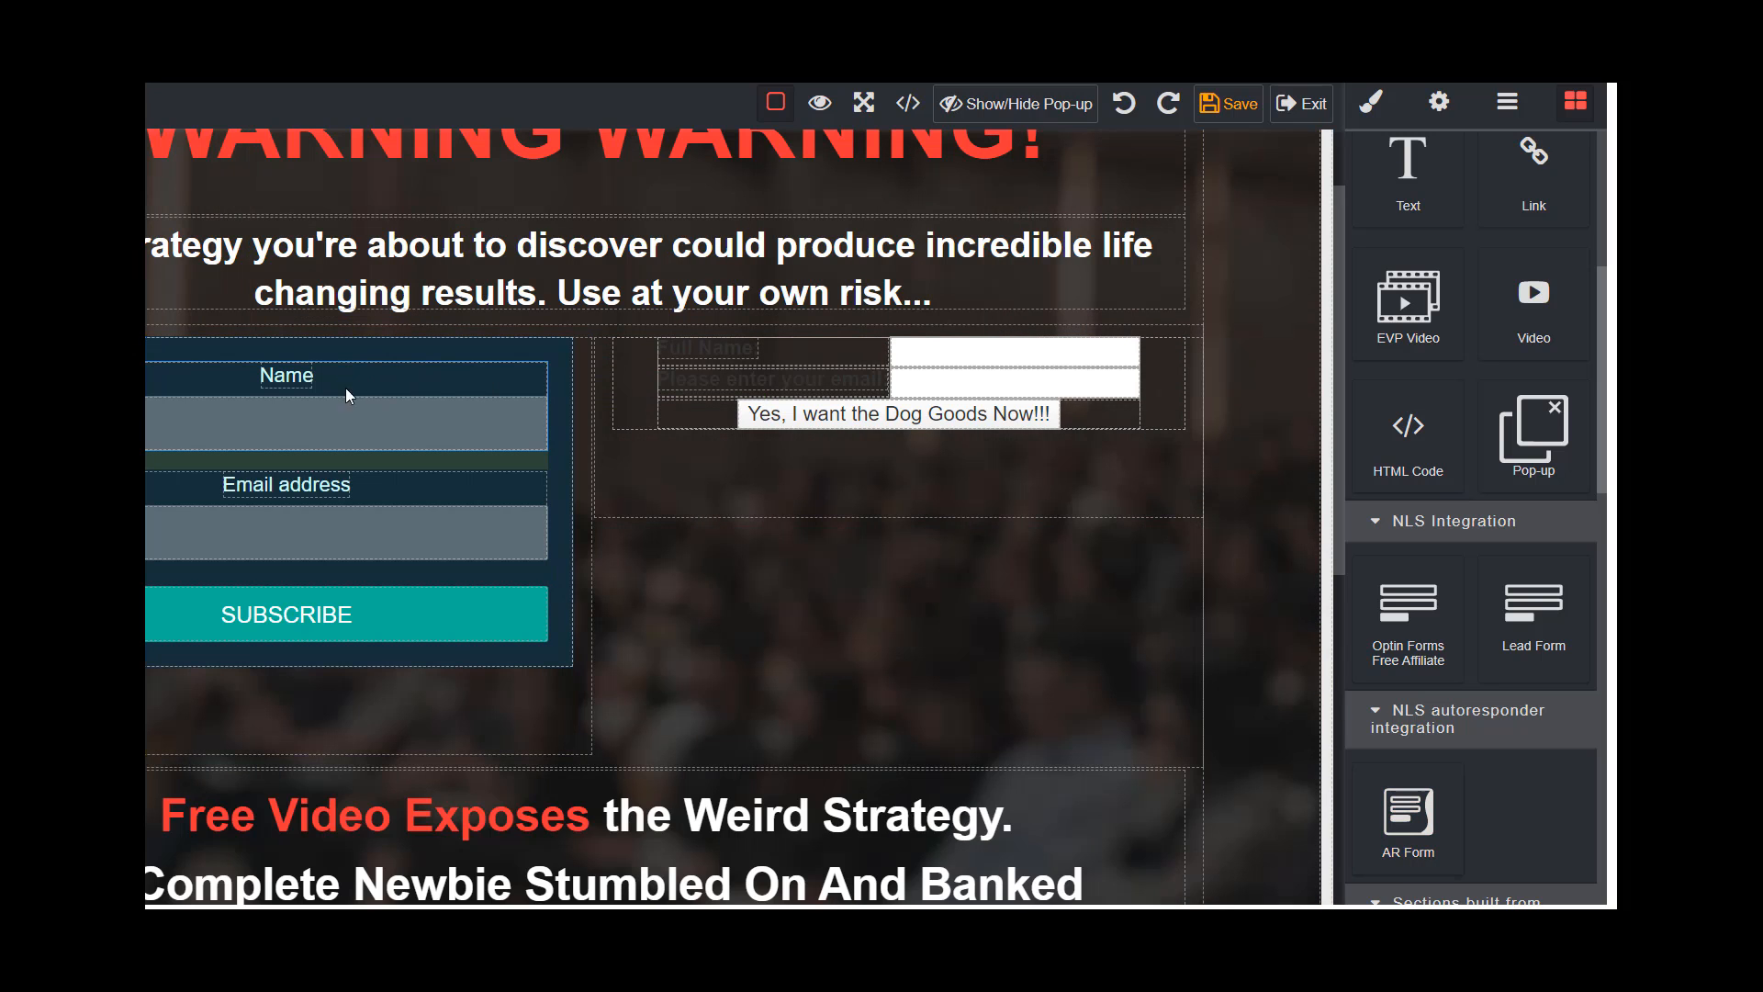
Open the AR form's component settings and select Dog Lovers as its campaign.
{"action": "left_click", "coordinate": [470, 351]}
{"action": "left_click", "coordinate": [511, 314]}
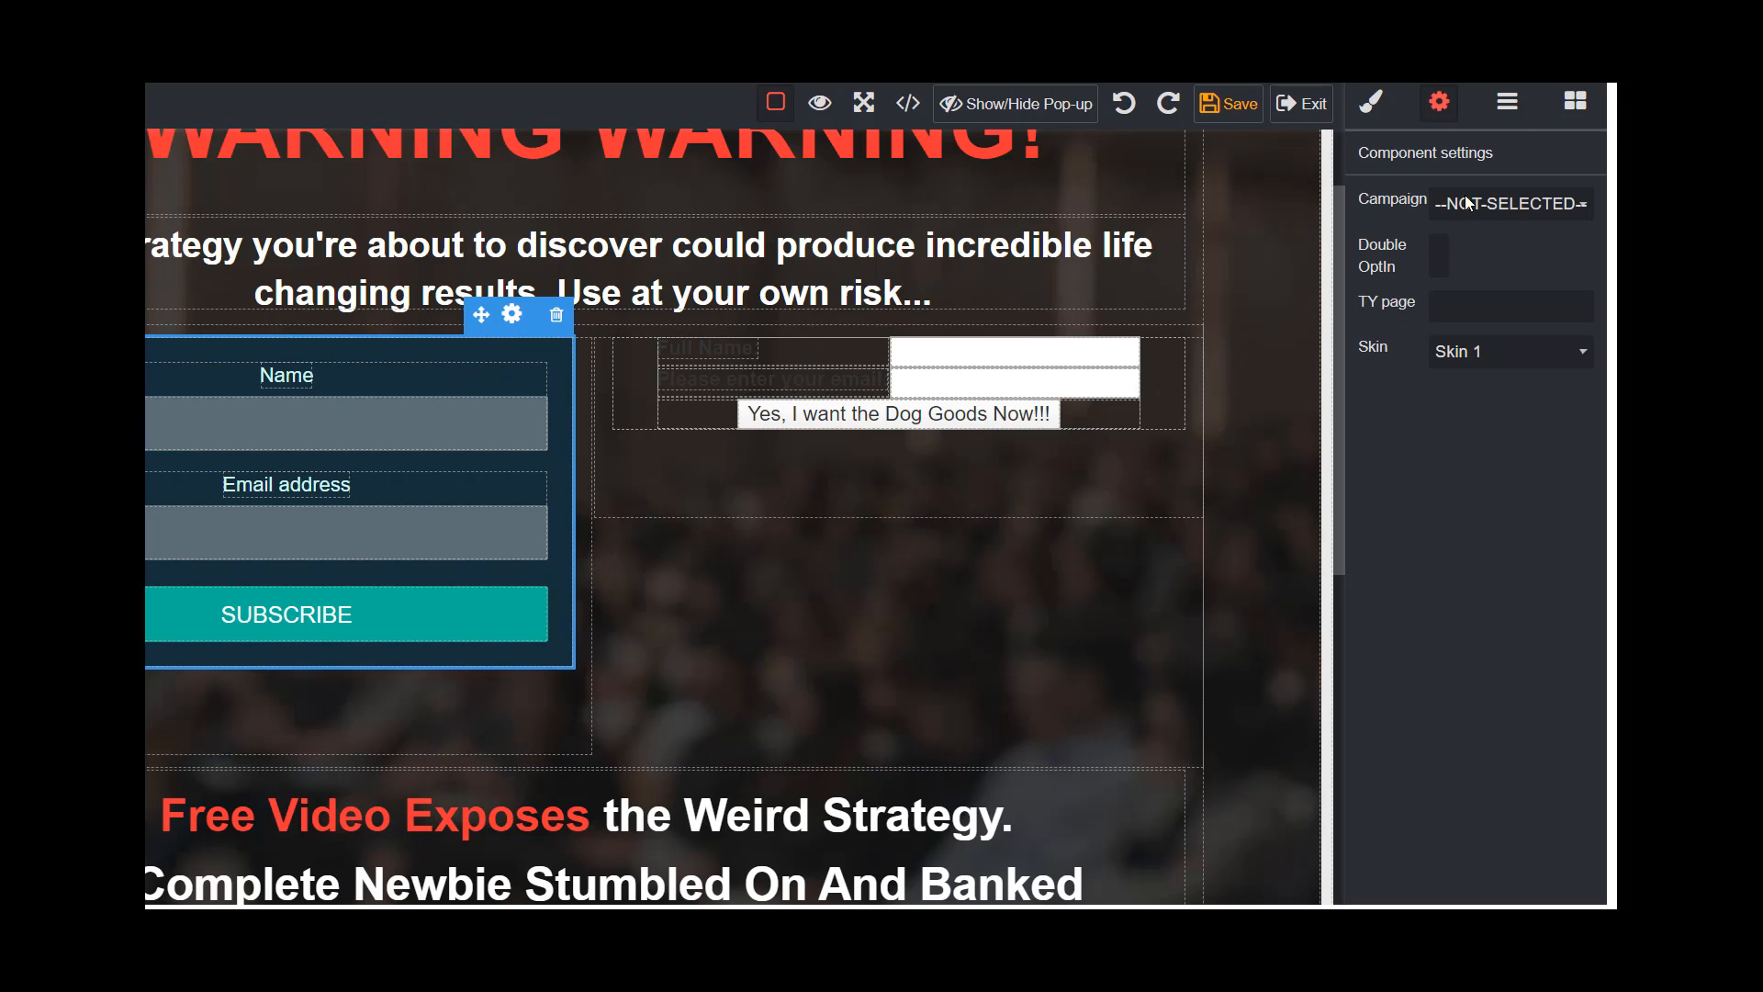
{"action": "left_click", "coordinate": [1466, 202]}
{"action": "left_click", "coordinate": [1448, 264]}
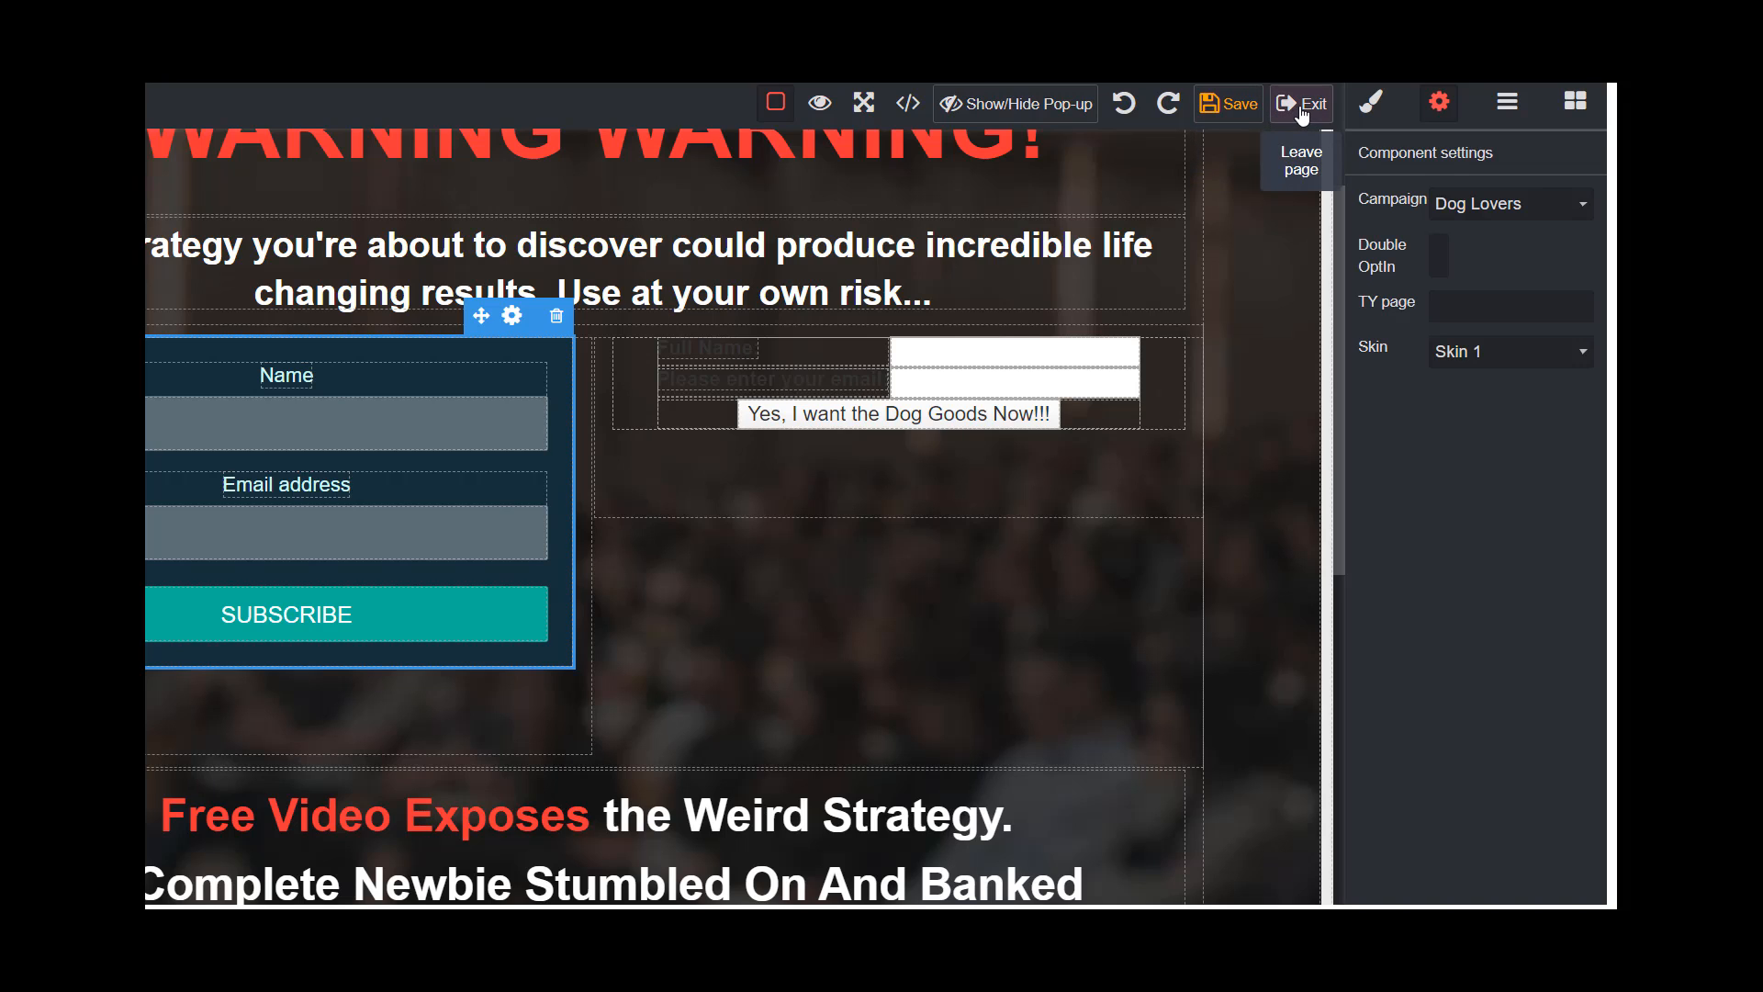
Leave the page editor and preview the Dog Lovers Blog form from the form list.
{"action": "left_click", "coordinate": [1302, 112]}
{"action": "left_click", "coordinate": [851, 178]}
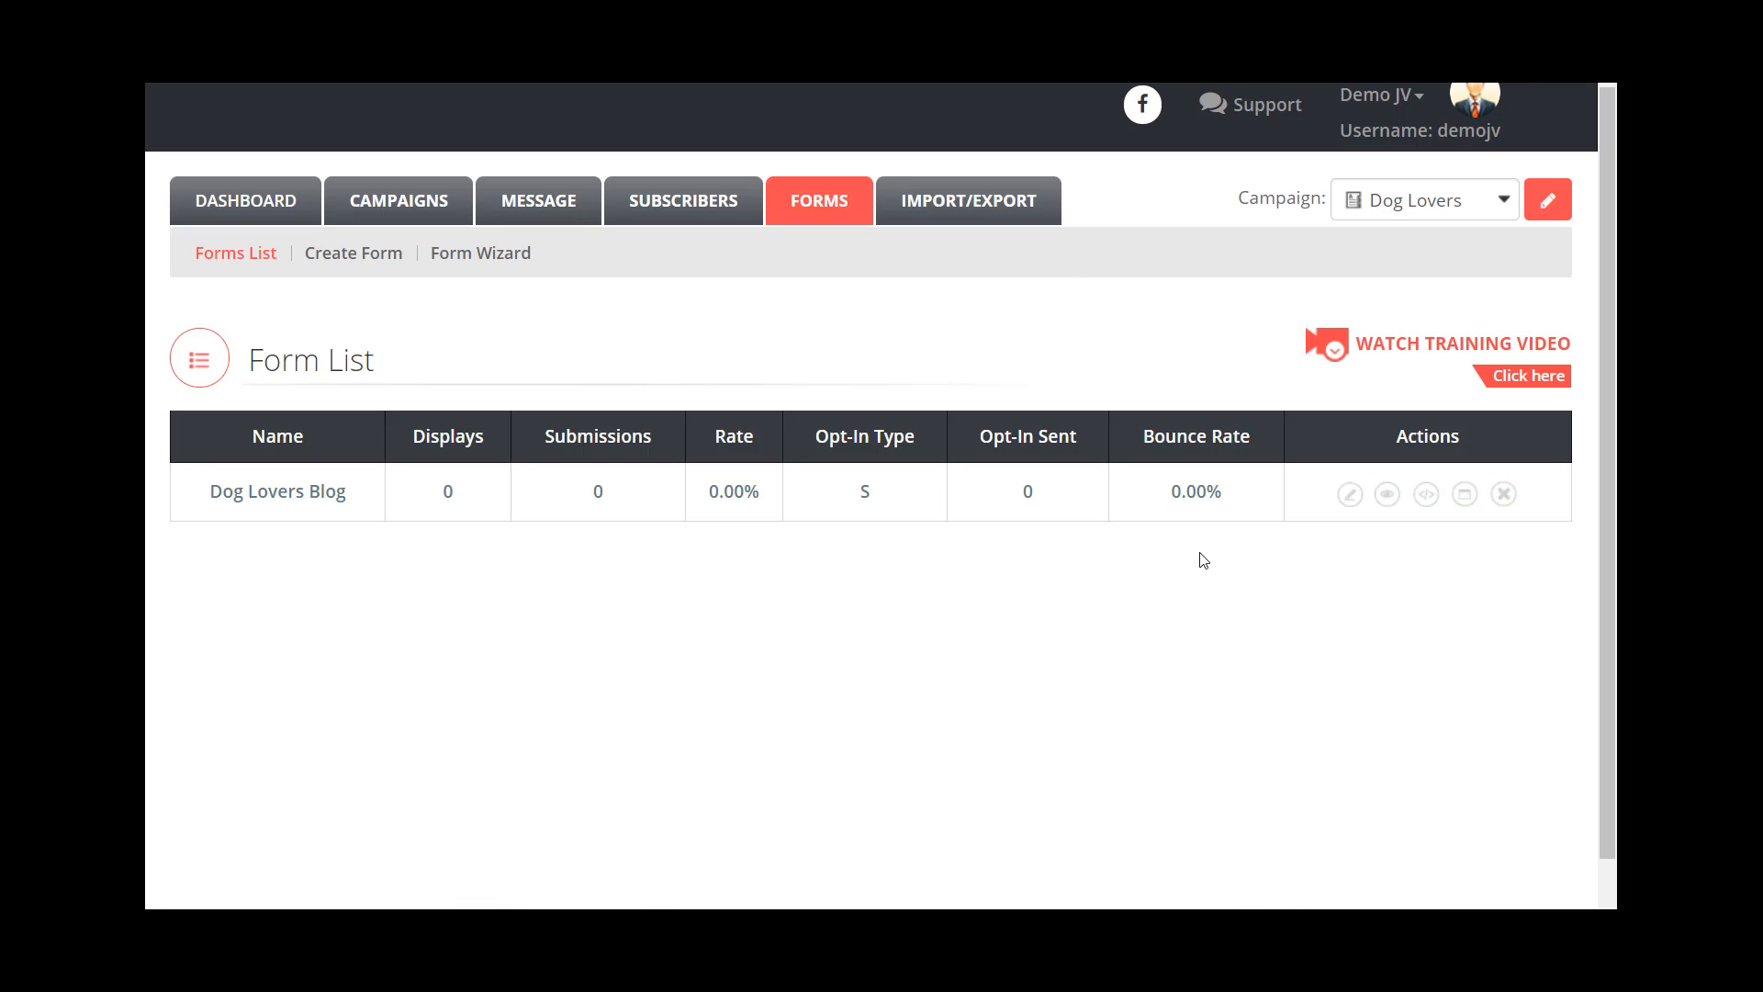
{"action": "left_click", "coordinate": [1389, 501]}
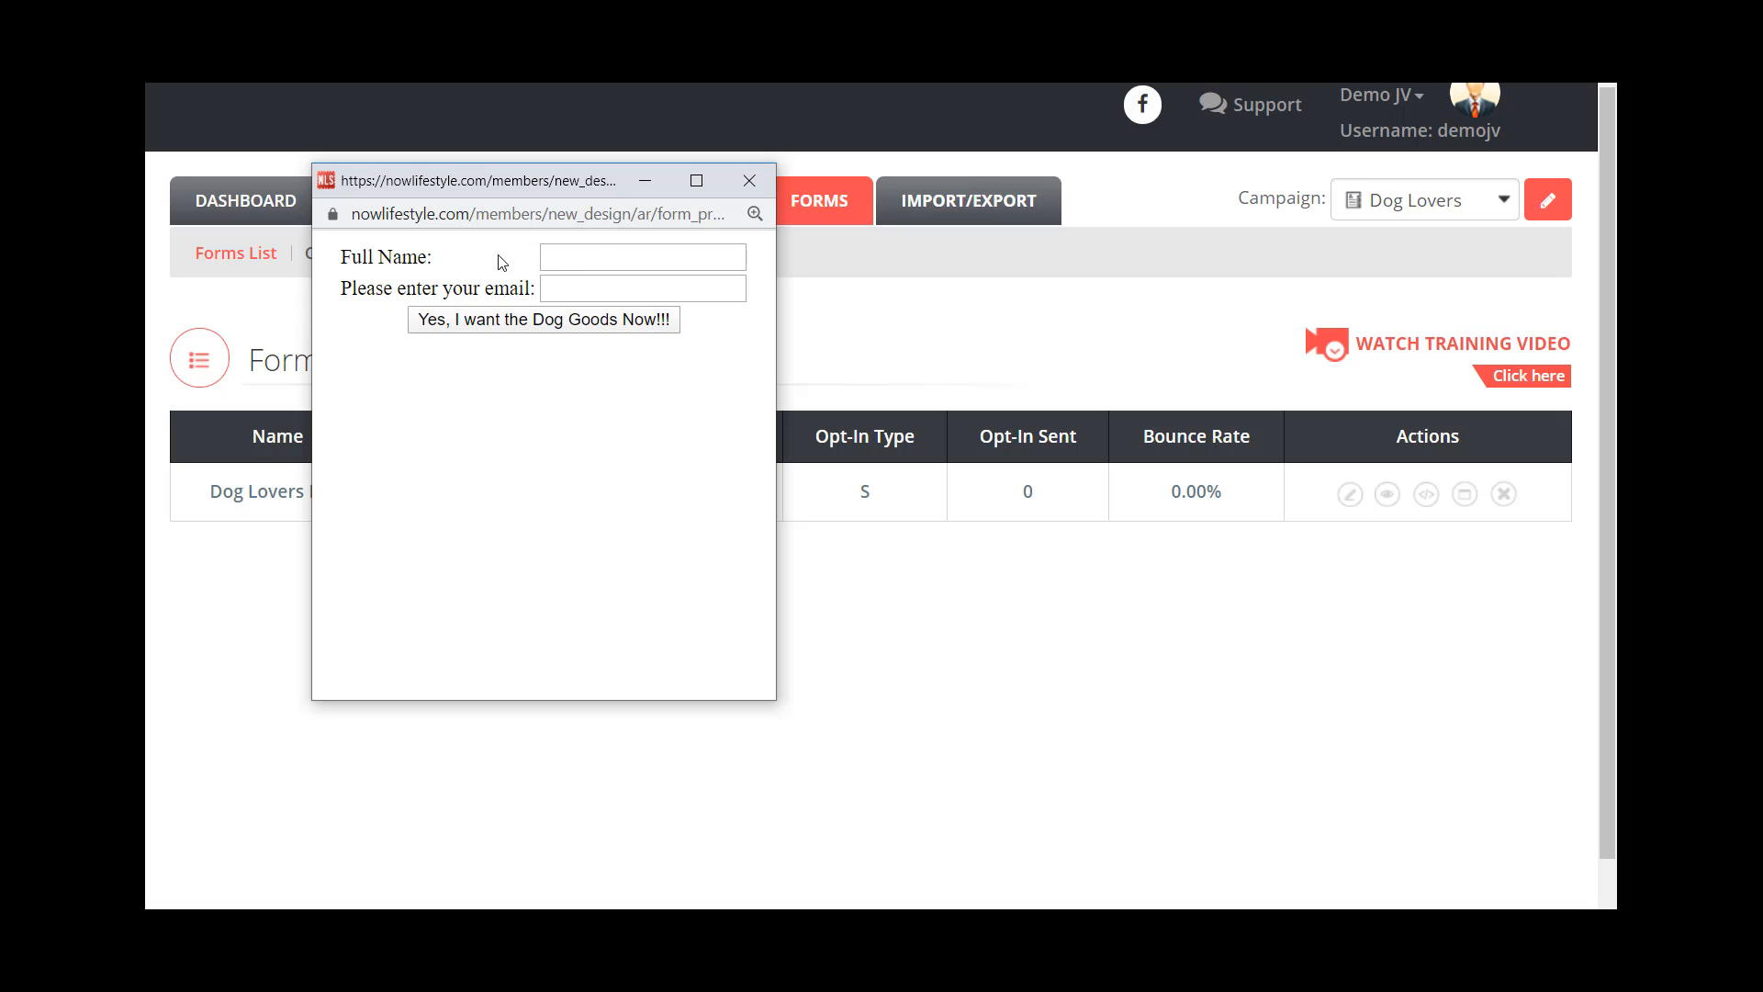
{"action": "left_click", "coordinate": [751, 183]}
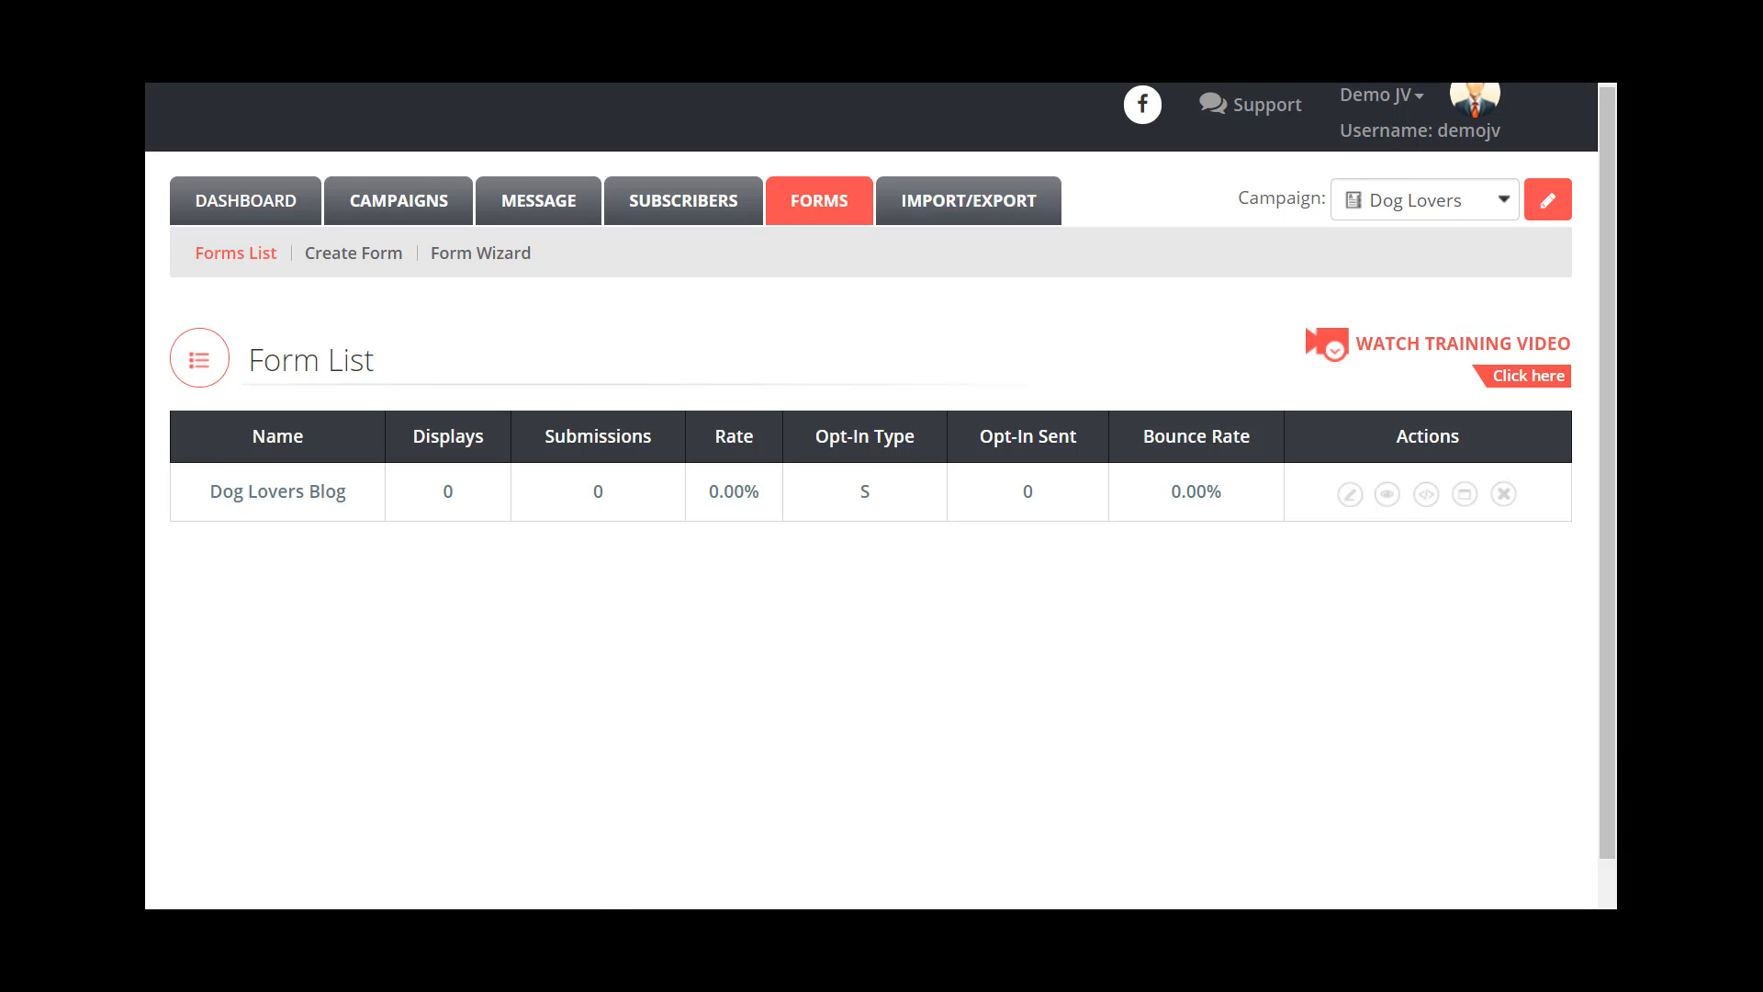
{"action": "scroll", "coordinate": [1484, 823], "scroll_direction": "down", "scroll_amount": 2}
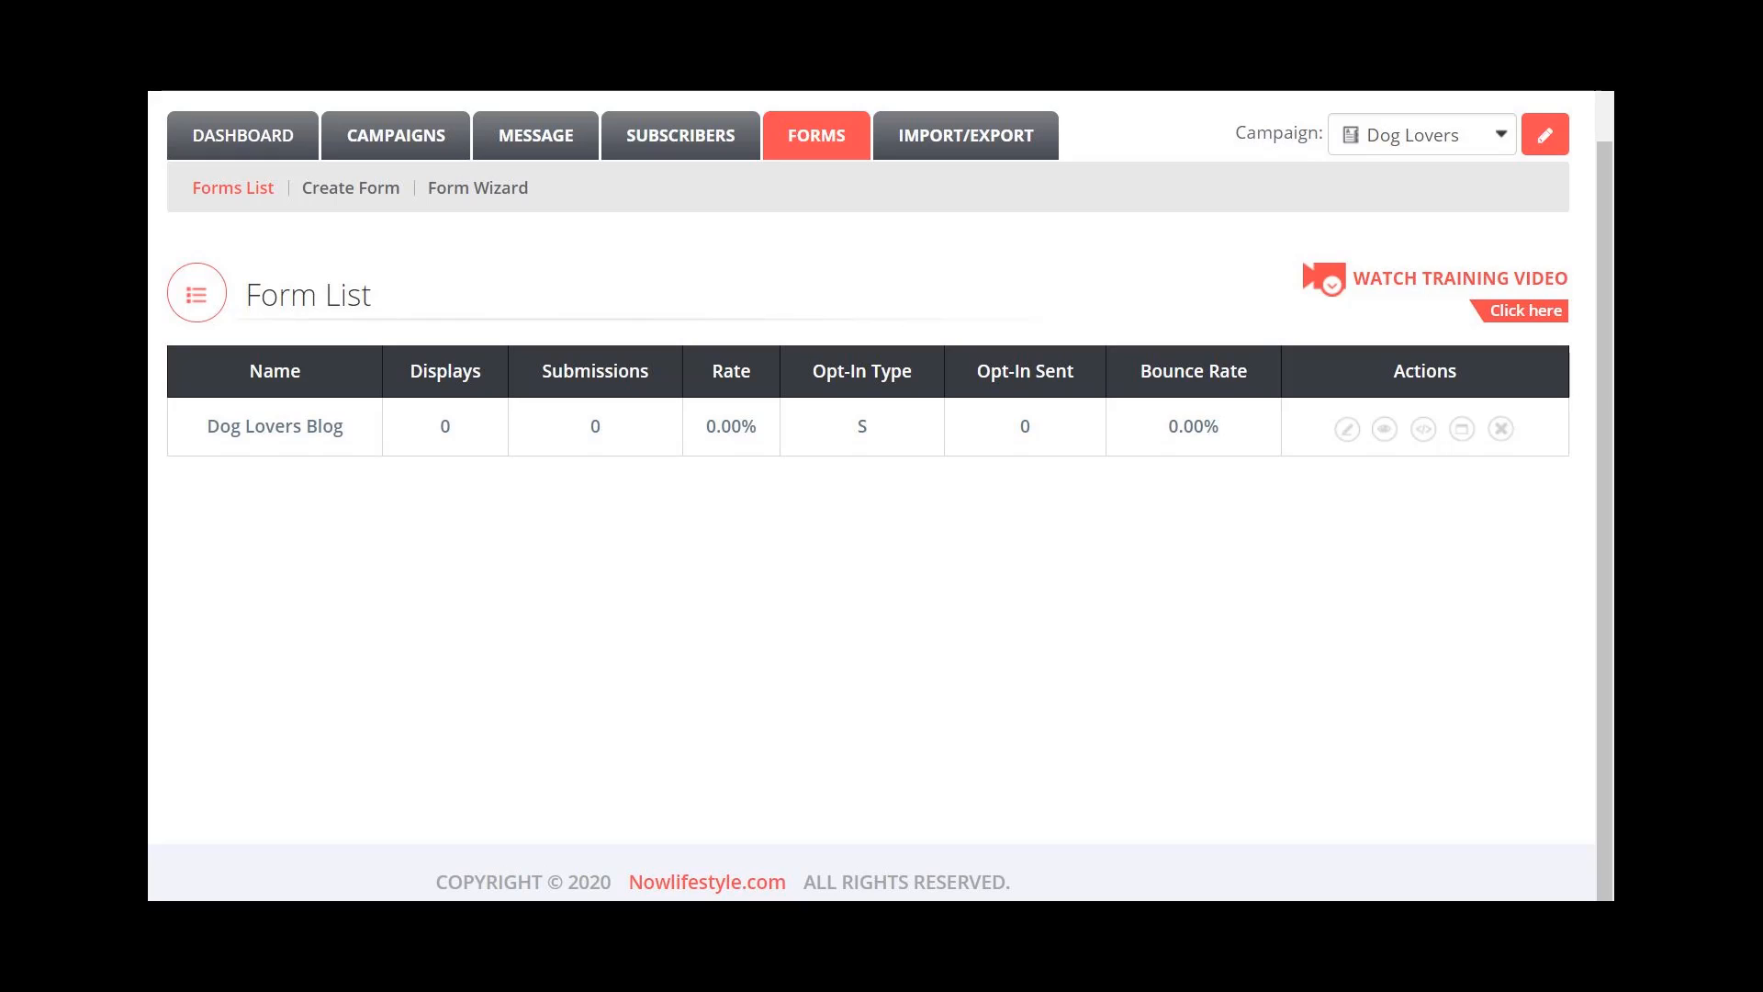